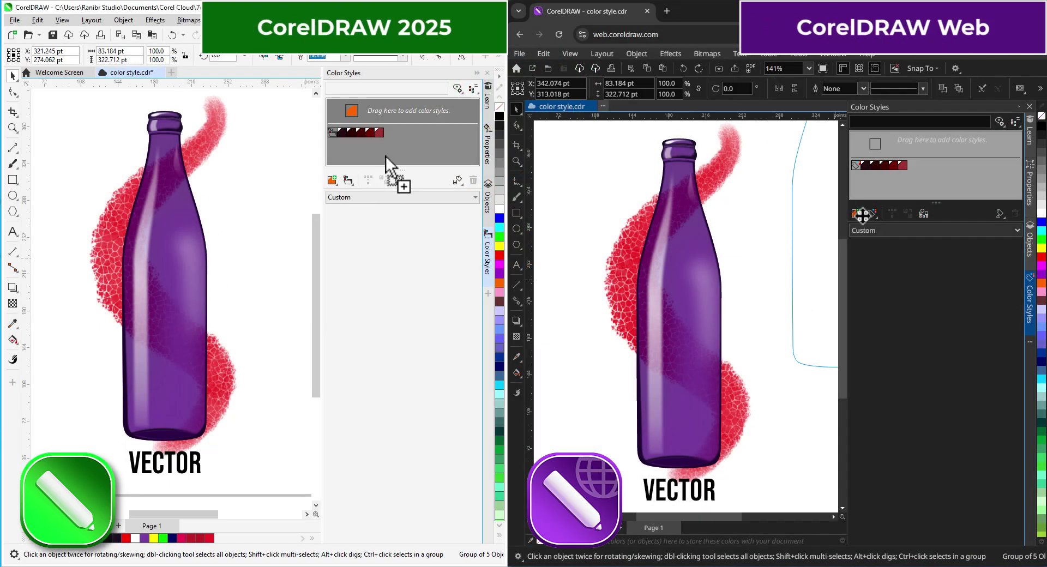
- Confirm the bottle's new colour harmony and drag its wheel handle to shift the hues
{"action": "left_click", "coordinate": [289, 340]}
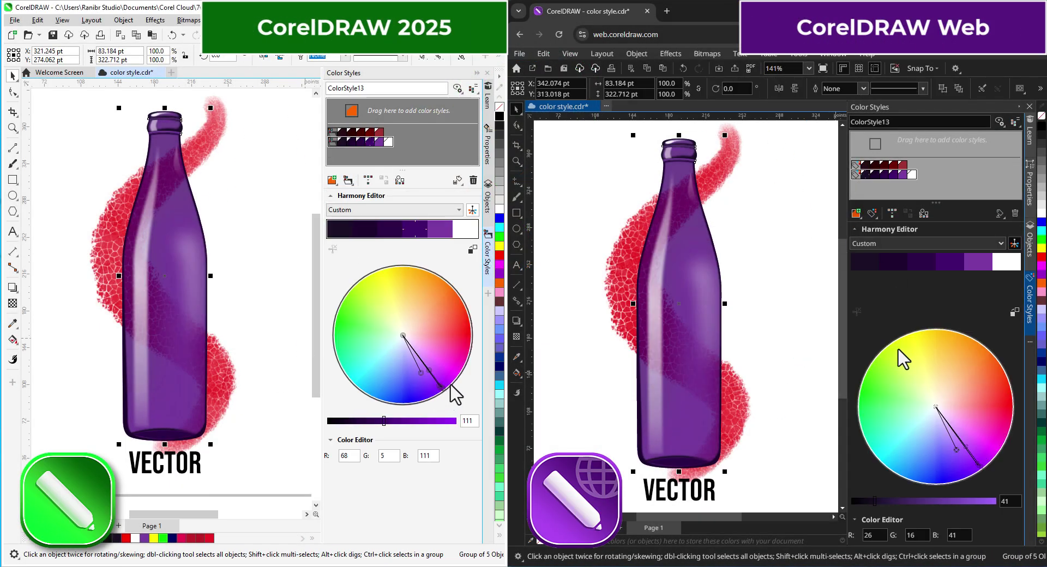
{"action": "mouse_move", "coordinate": [465, 381]}
{"action": "left_mouse_down"}
{"action": "mouse_move", "coordinate": [479, 315]}
{"action": "mouse_move", "coordinate": [411, 267]}
{"action": "mouse_move", "coordinate": [376, 278]}
{"action": "mouse_move", "coordinate": [332, 351]}
{"action": "mouse_move", "coordinate": [344, 385]}
{"action": "mouse_move", "coordinate": [376, 404]}
{"action": "left_mouse_up"}
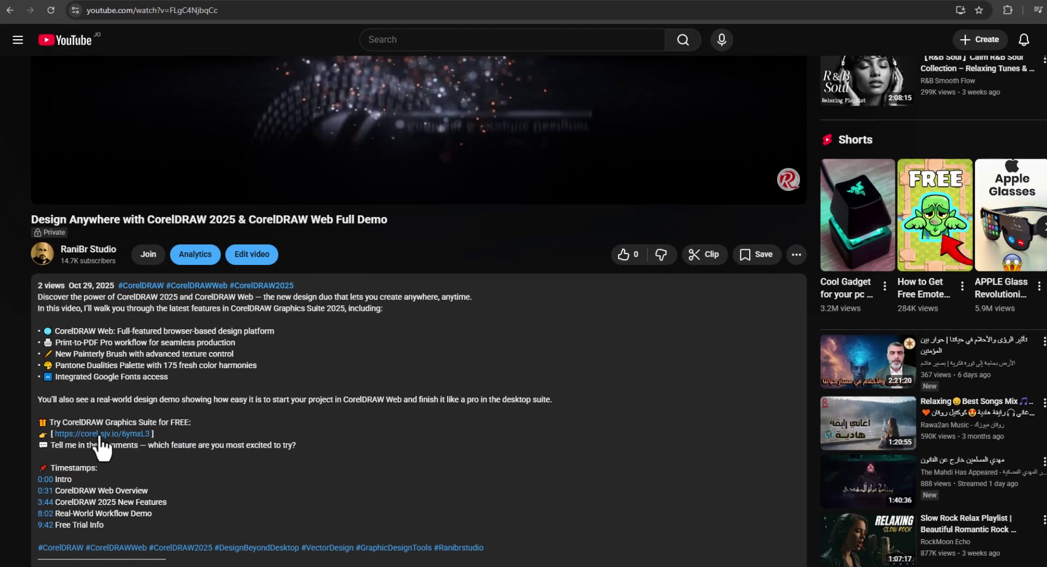
- Follow the corel.sjv.io CorelDRAW Graphics Suite free-trial link from the video description
{"action": "left_click", "coordinate": [113, 394]}
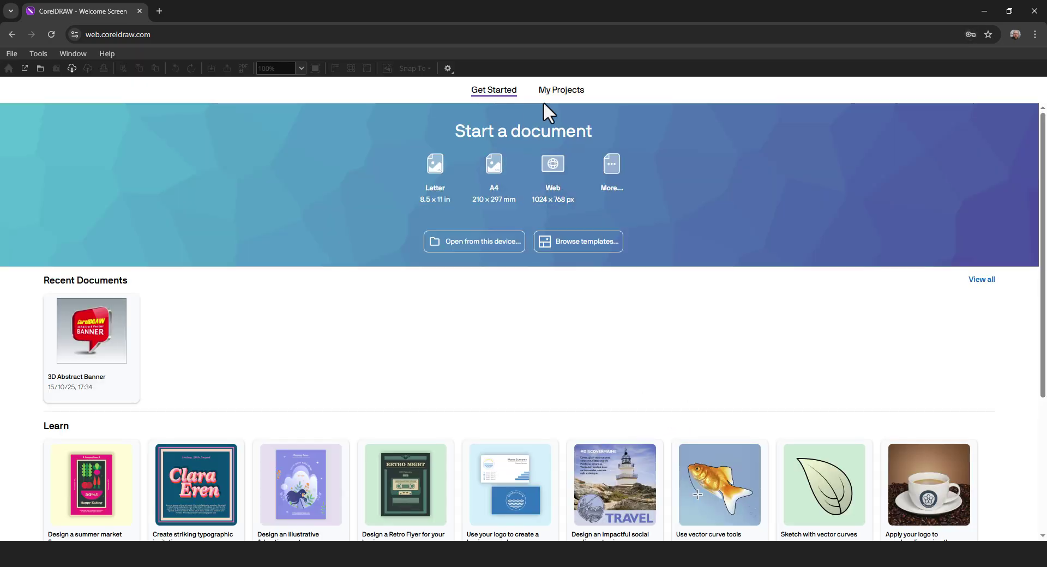
{"action": "left_click", "coordinate": [557, 91]}
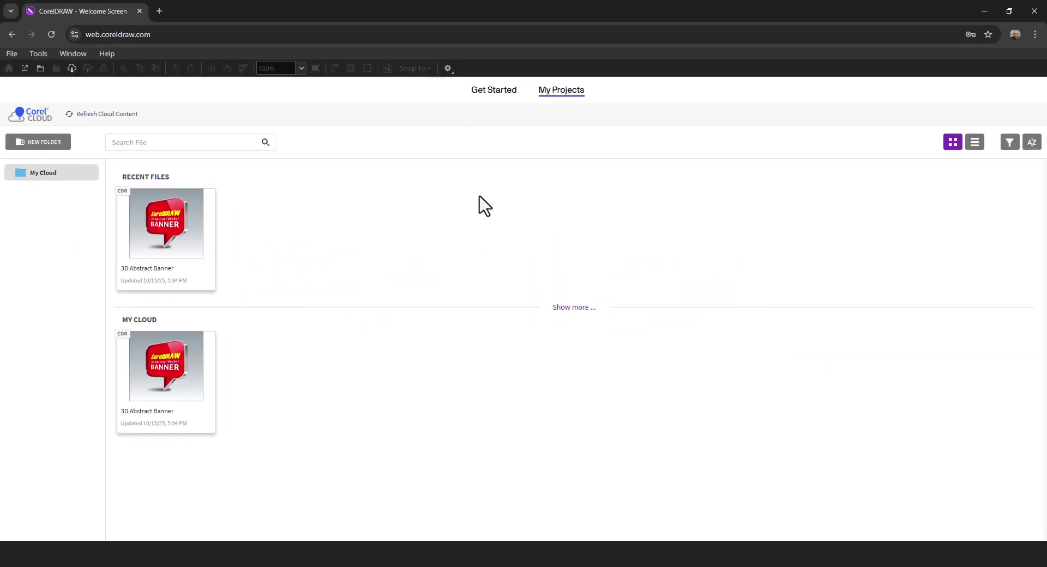
{"action": "left_click", "coordinate": [500, 93]}
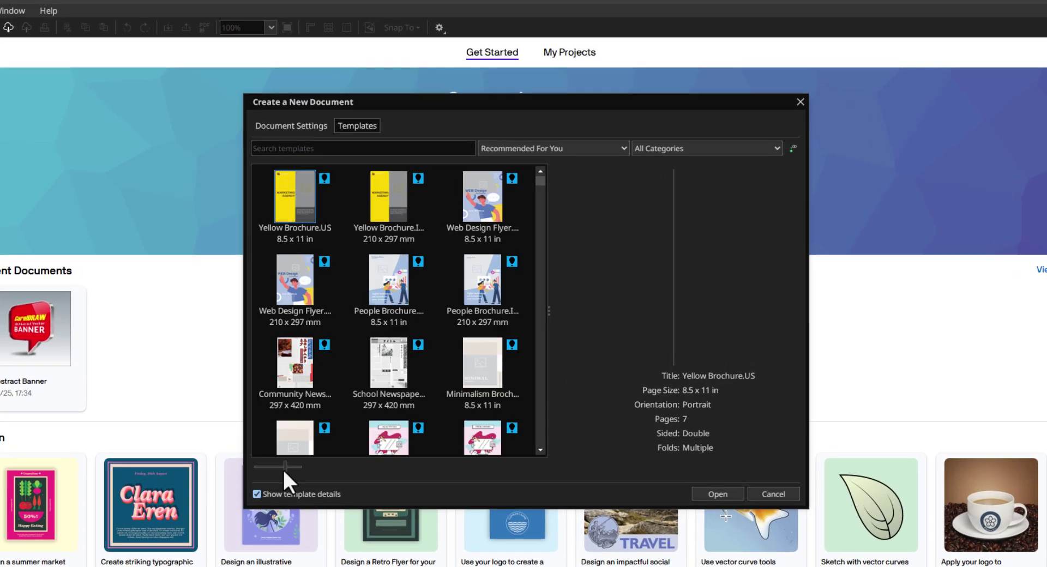
{"action": "left_click_drag", "start_coordinate": [284, 469], "coordinate": [294, 468]}
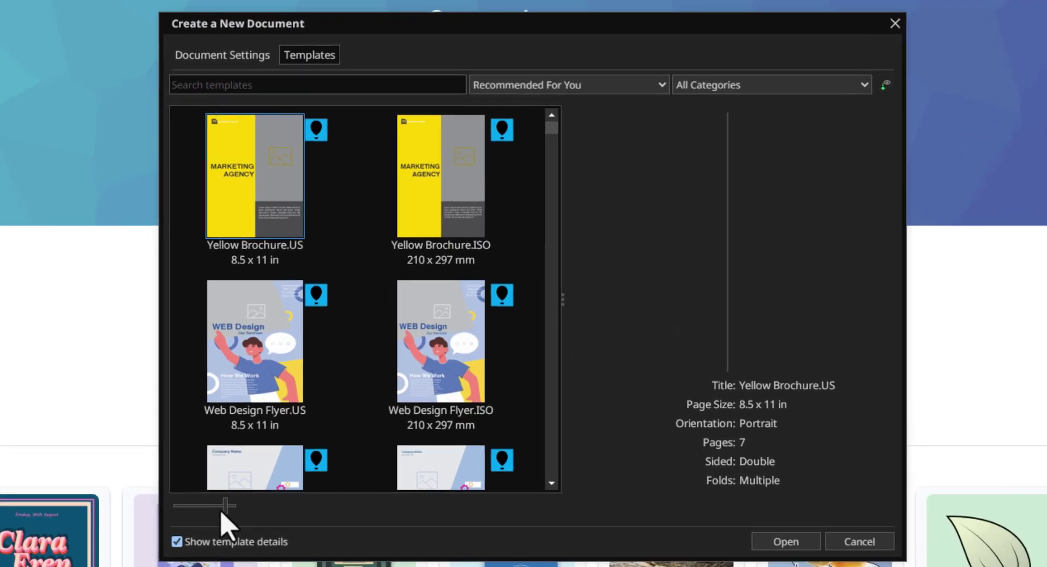
{"action": "scroll", "coordinate": [469, 367], "scroll_direction": "down", "scroll_amount": 2}
{"action": "scroll", "coordinate": [526, 371], "scroll_direction": "down", "scroll_amount": 5}
{"action": "scroll", "coordinate": [478, 280], "scroll_direction": "down", "scroll_amount": 5}
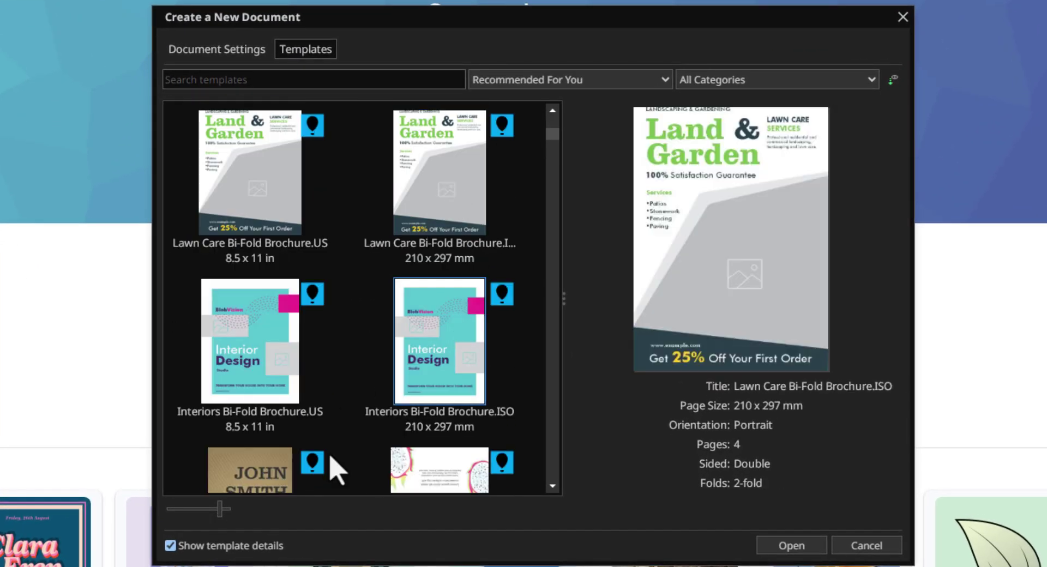
{"action": "scroll", "coordinate": [479, 397], "scroll_direction": "down", "scroll_amount": 3}
{"action": "scroll", "coordinate": [447, 383], "scroll_direction": "down", "scroll_amount": 3}
{"action": "left_click", "coordinate": [463, 377]}
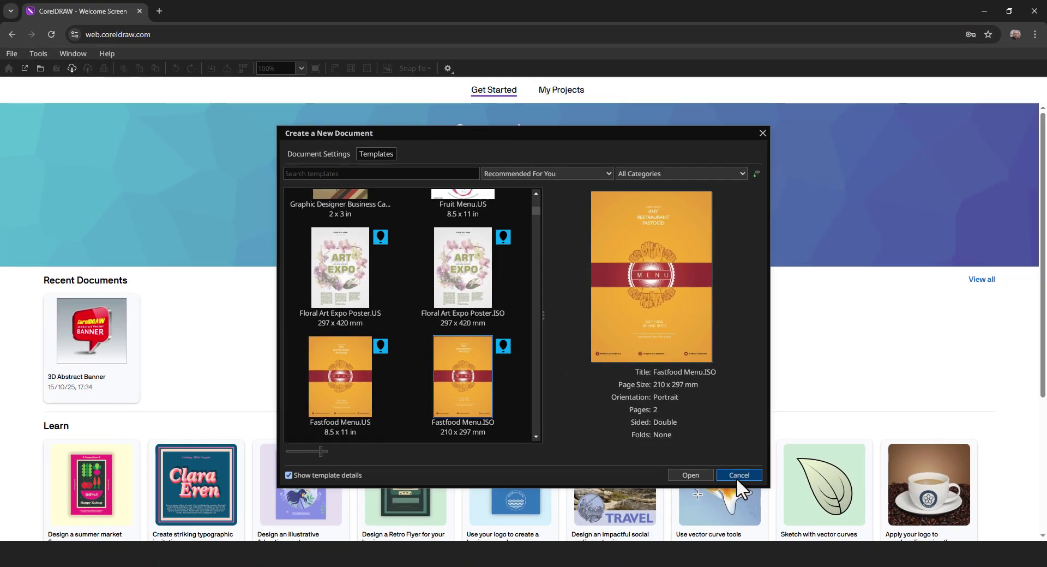
{"action": "left_click", "coordinate": [739, 475]}
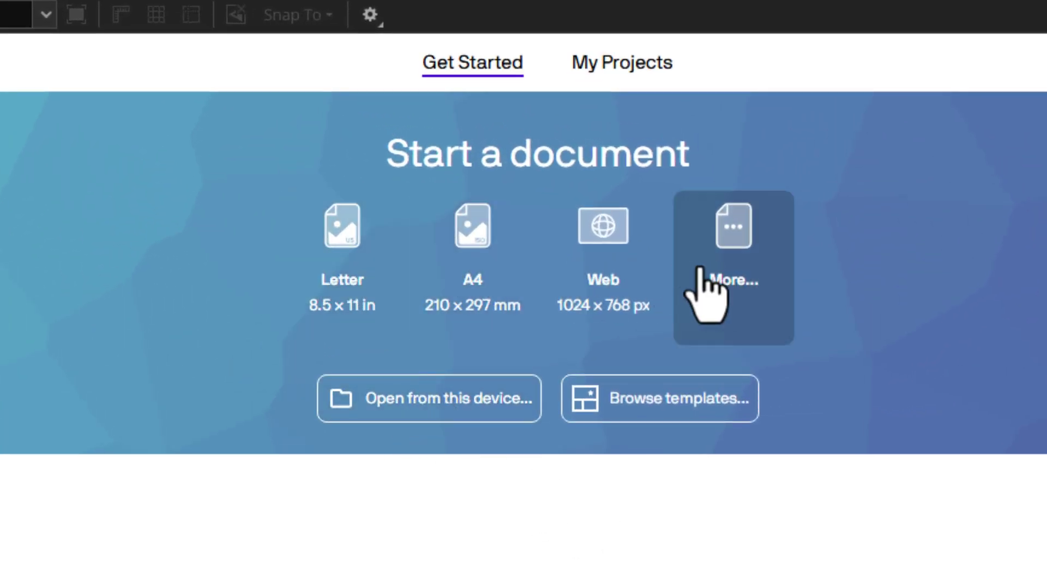
- Create a blank A4 document and switch the docker to Objects, then Properties
{"action": "left_click", "coordinate": [479, 236]}
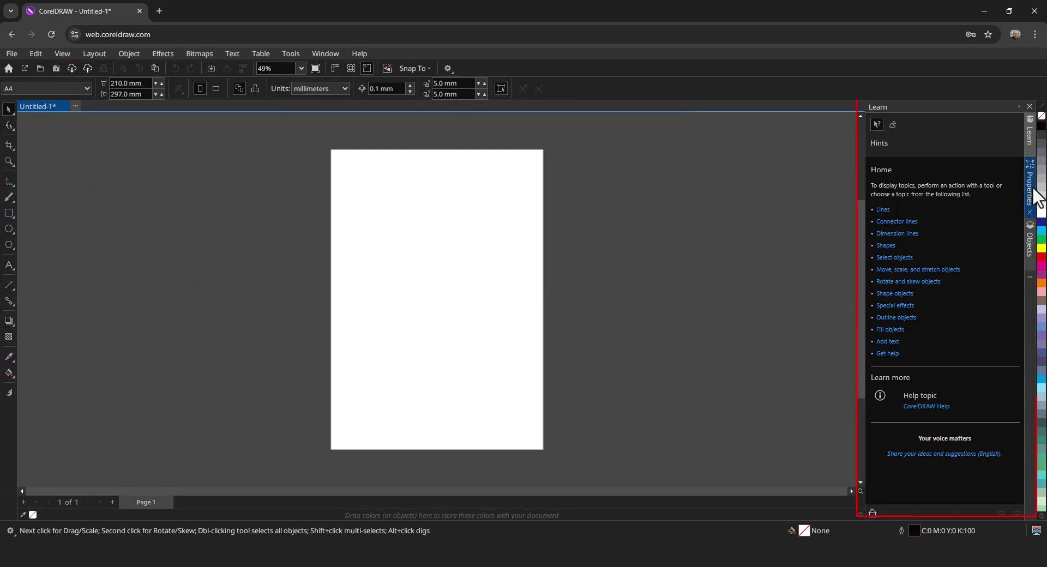
{"action": "left_click", "coordinate": [1035, 236]}
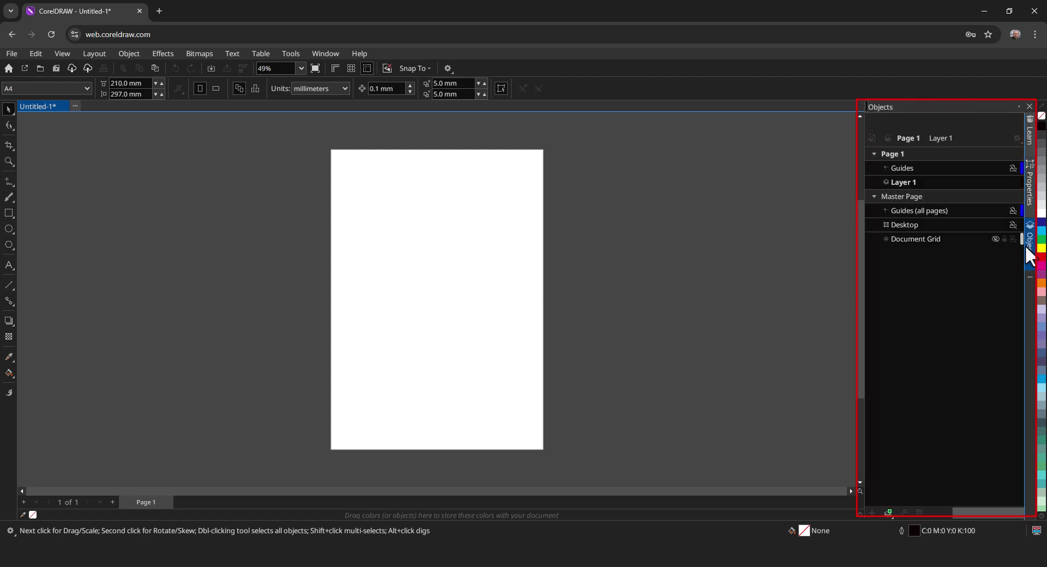
{"action": "left_click", "coordinate": [1033, 188]}
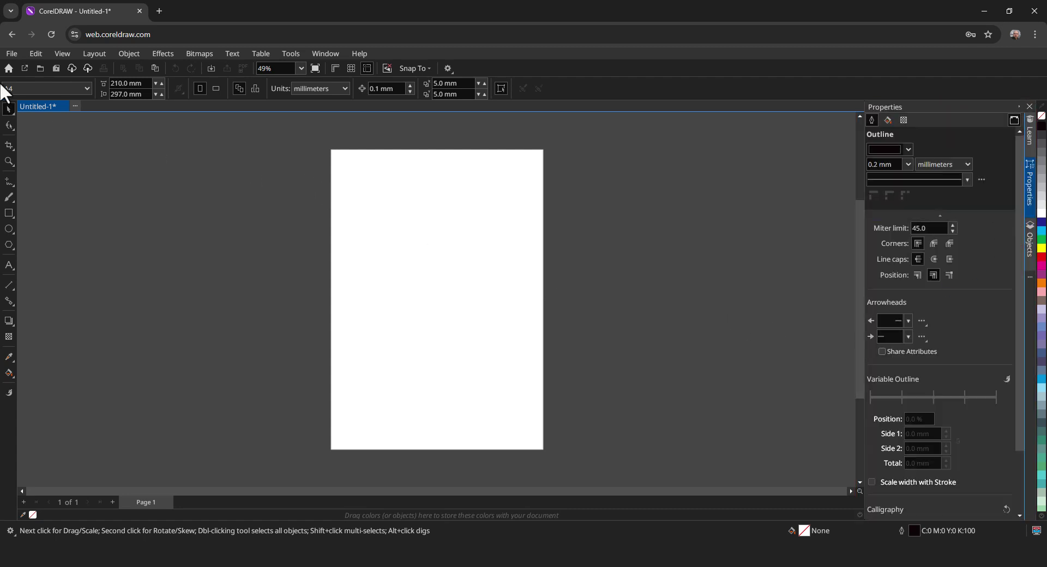
- Review page size, orientation and units, keeping A4 portrait in millimetres
{"action": "left_click", "coordinate": [57, 86]}
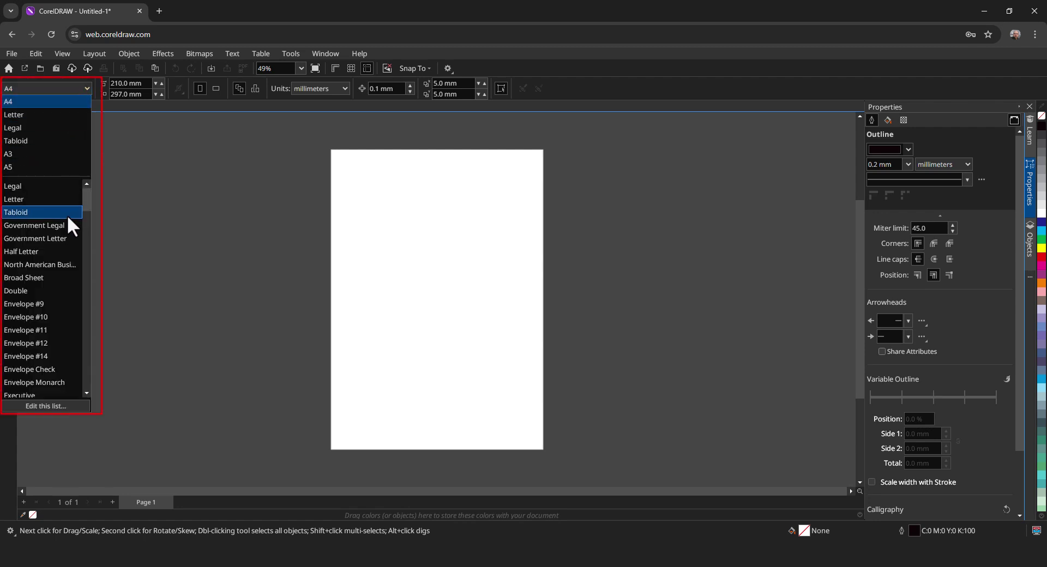
{"action": "scroll", "coordinate": [67, 226], "scroll_direction": "down", "scroll_amount": 5}
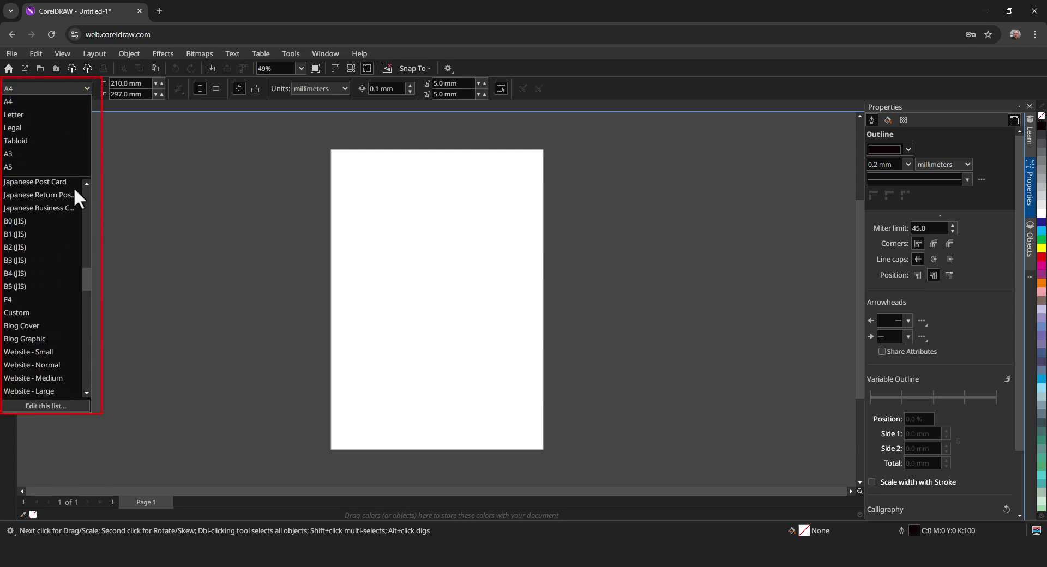
{"action": "left_click", "coordinate": [181, 188]}
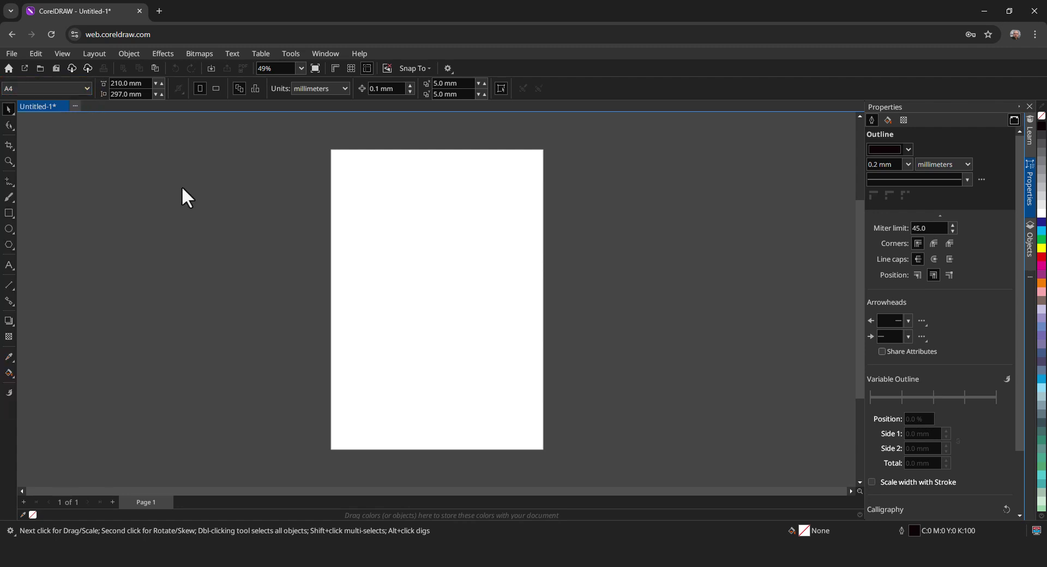
{"action": "left_click", "coordinate": [214, 87]}
{"action": "left_click", "coordinate": [200, 88]}
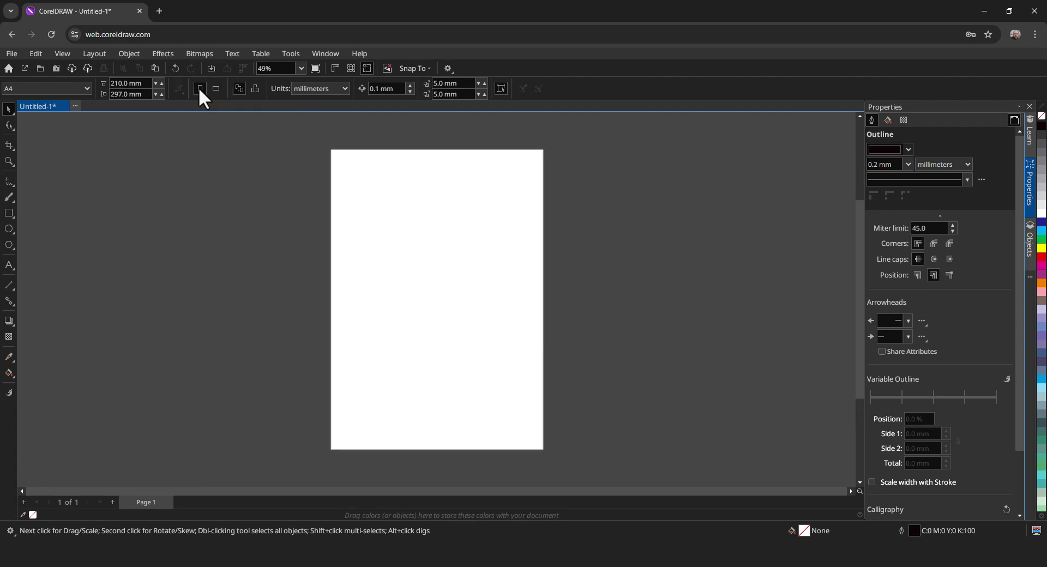
{"action": "left_click", "coordinate": [344, 88]}
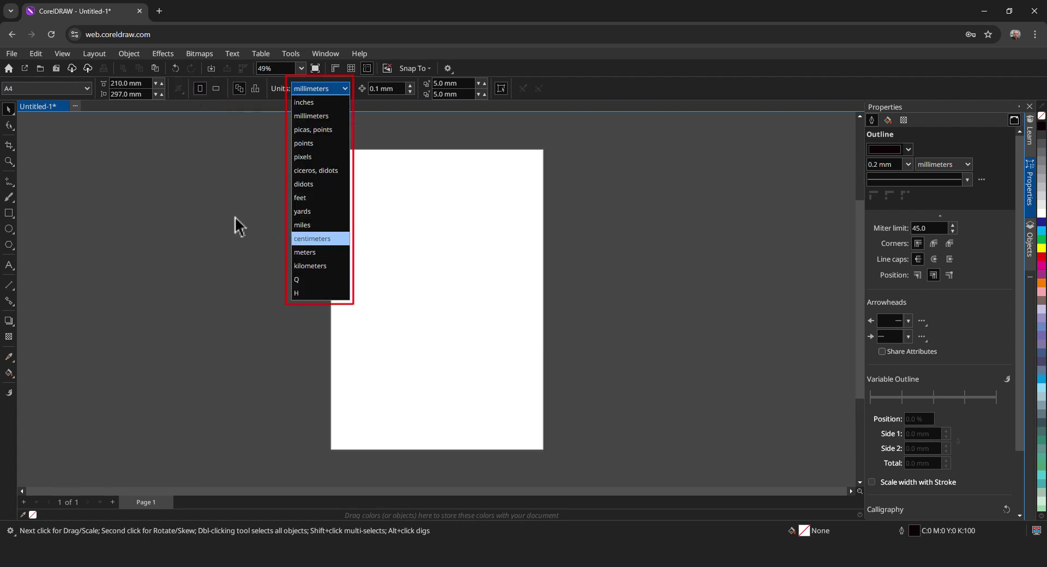
{"action": "left_click", "coordinate": [188, 201]}
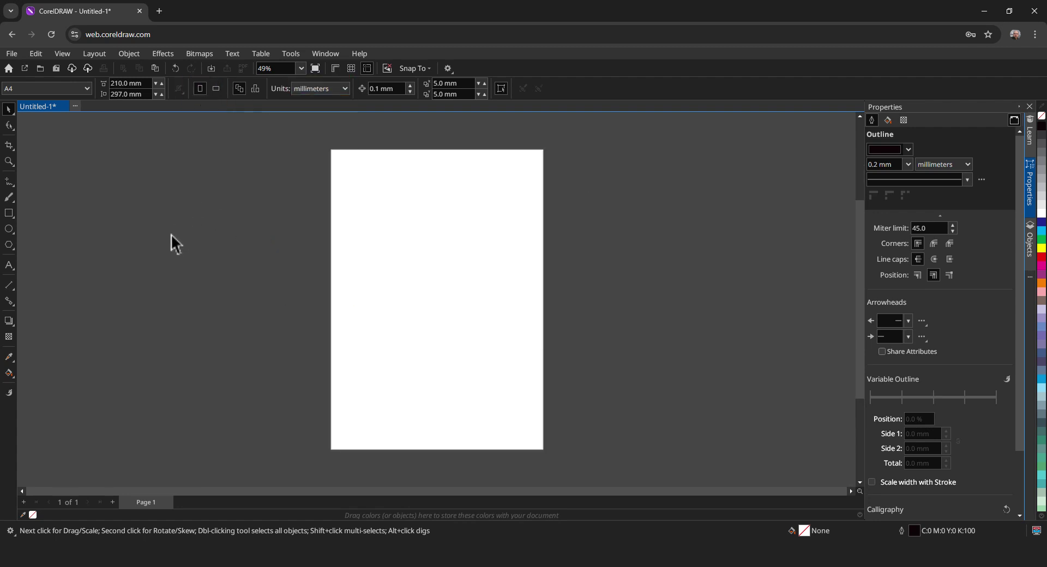
- Draw a rectangle, an overlapping circle and a freehand curve on the page
{"action": "left_click", "coordinate": [9, 212]}
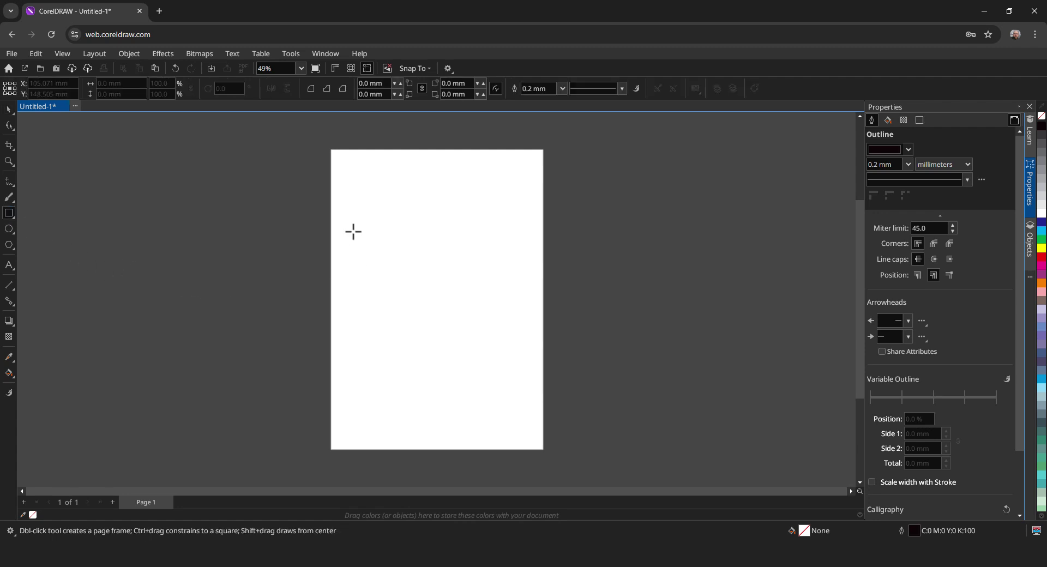
{"action": "left_click_drag", "start_coordinate": [354, 230], "coordinate": [462, 330]}
{"action": "scroll", "coordinate": [379, 309], "scroll_direction": "up", "scroll_amount": 2}
{"action": "scroll", "coordinate": [346, 290], "scroll_direction": "right", "scroll_amount": 1}
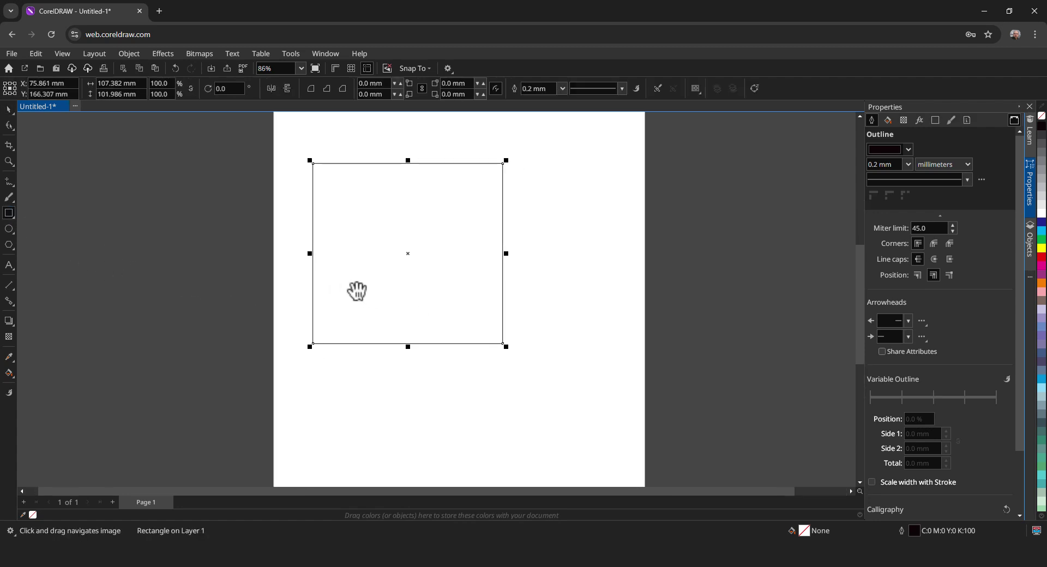
{"action": "key", "text": "F7"}
{"action": "left_click_drag", "start_coordinate": [454, 297], "coordinate": [605, 448]}
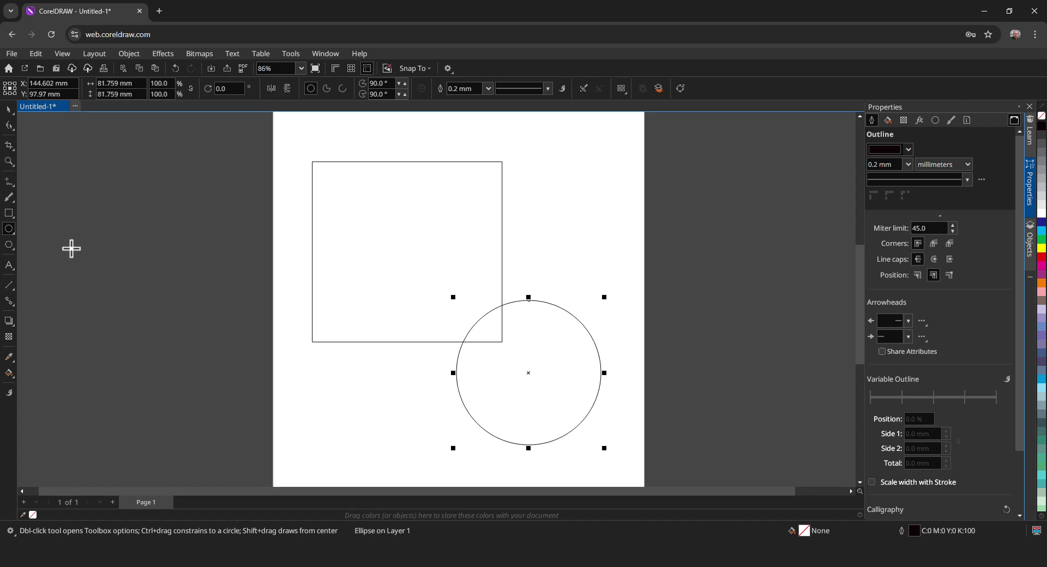
{"action": "key", "text": "F5"}
{"action": "left_click_drag", "start_coordinate": [448, 270], "coordinate": [400, 247]}
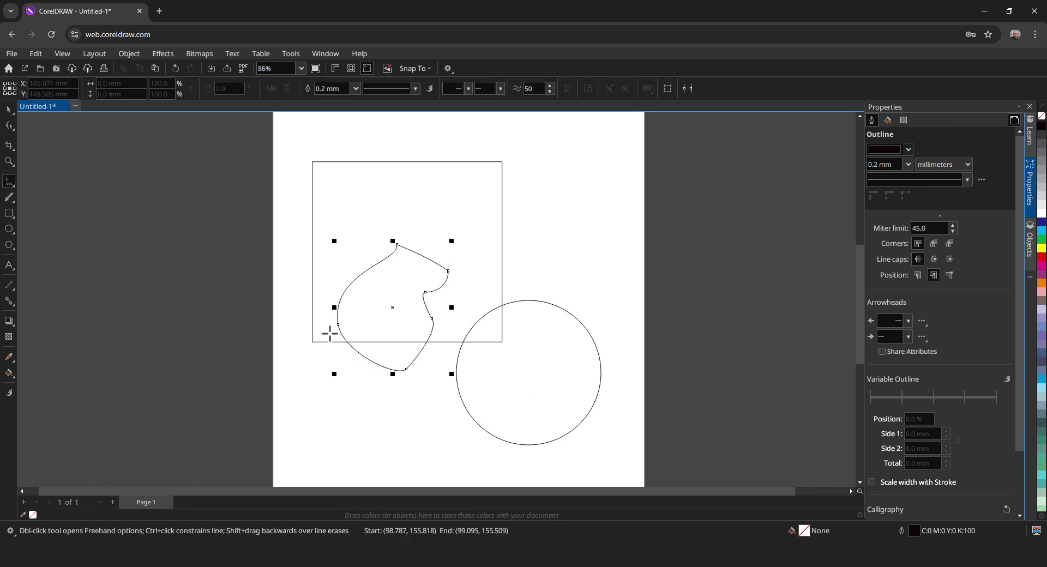
- Enlarge the curve, centre-align the circle, top-align the curve, and rotate the rectangle
{"action": "left_click", "coordinate": [8, 110]}
{"action": "left_click_drag", "start_coordinate": [451, 374], "coordinate": [461, 383]}
{"action": "left_click", "coordinate": [573, 361]}
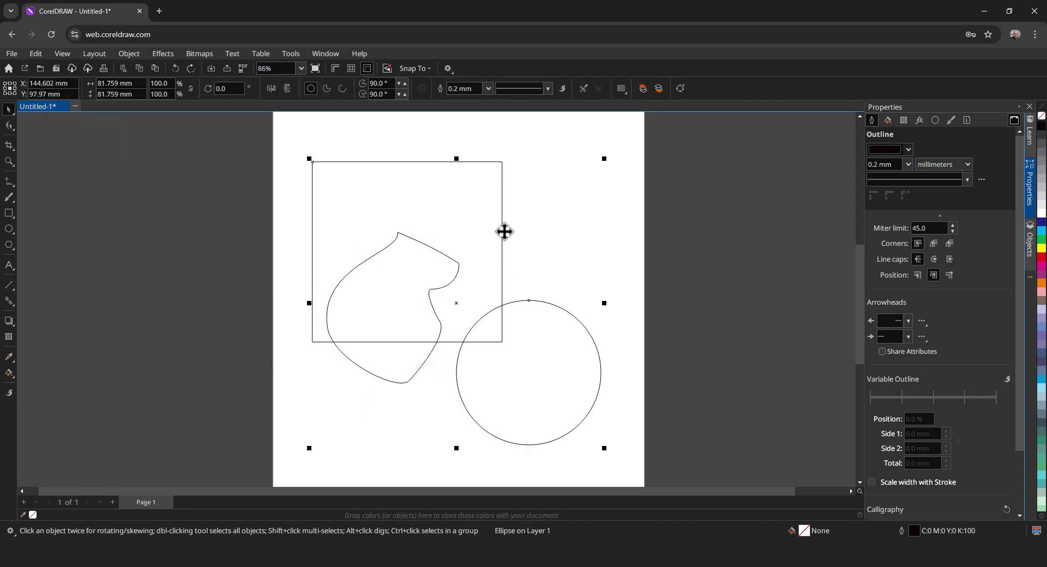
{"action": "key", "text": "c"}
{"action": "left_click", "coordinate": [459, 265]}
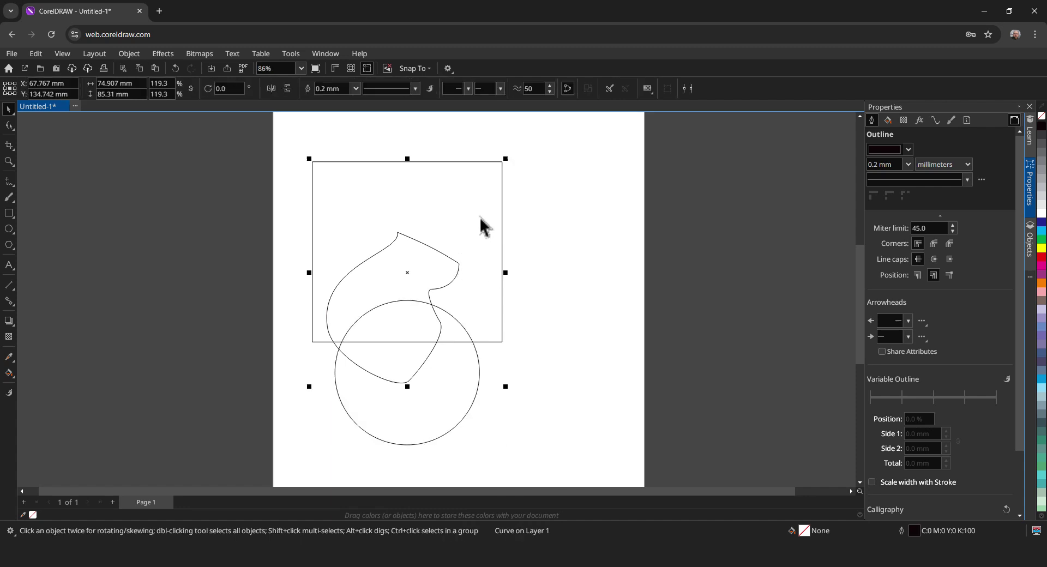
{"action": "key", "text": "t"}
{"action": "left_click", "coordinate": [471, 246]}
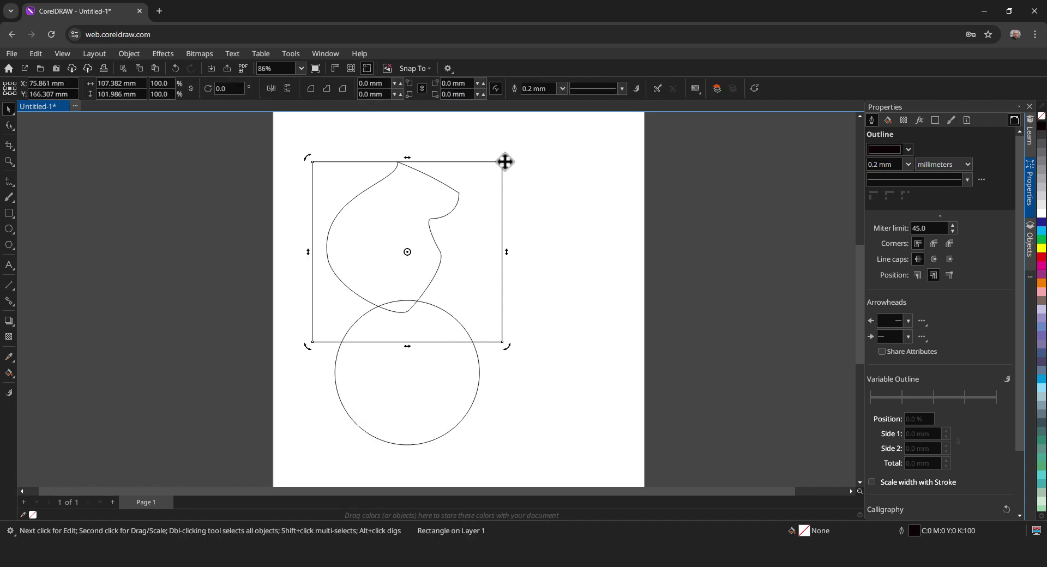
{"action": "left_click_drag", "start_coordinate": [511, 163], "coordinate": [518, 325]}
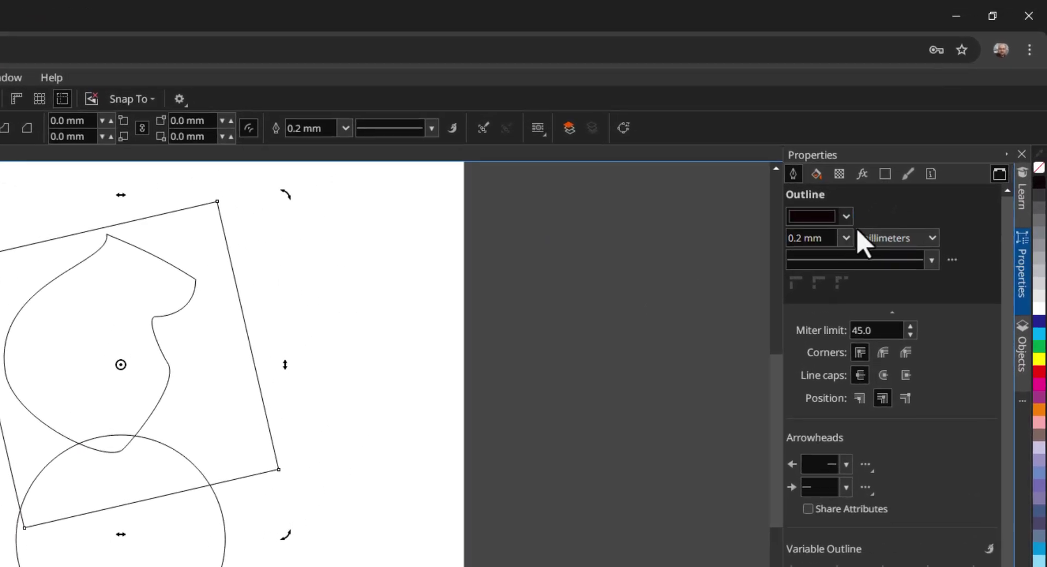
- Give the rectangle a vector pattern fill after trying a gradient fill
{"action": "left_click", "coordinate": [815, 174]}
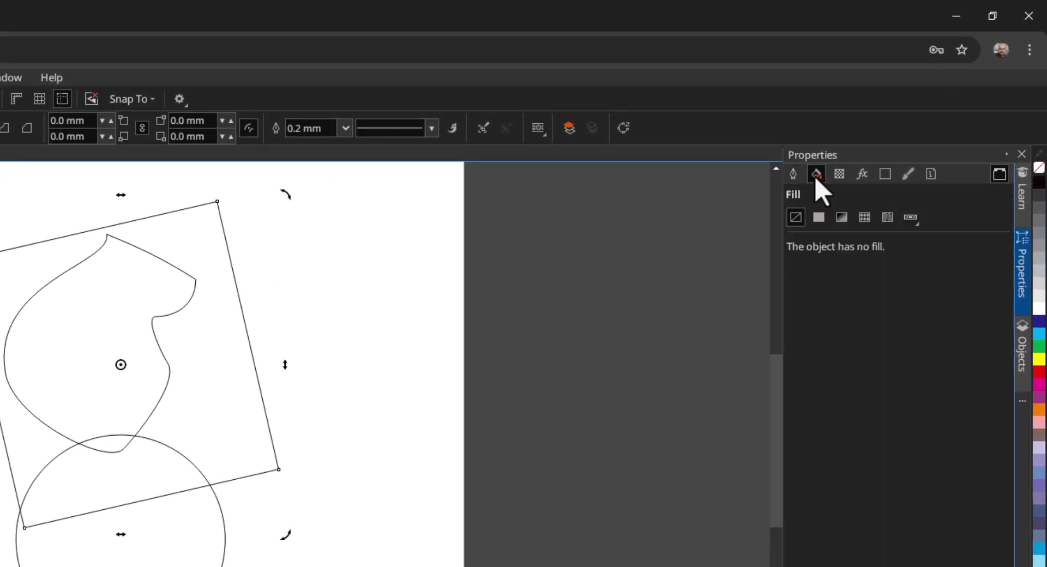
{"action": "left_click", "coordinate": [818, 221]}
{"action": "left_click", "coordinate": [865, 217]}
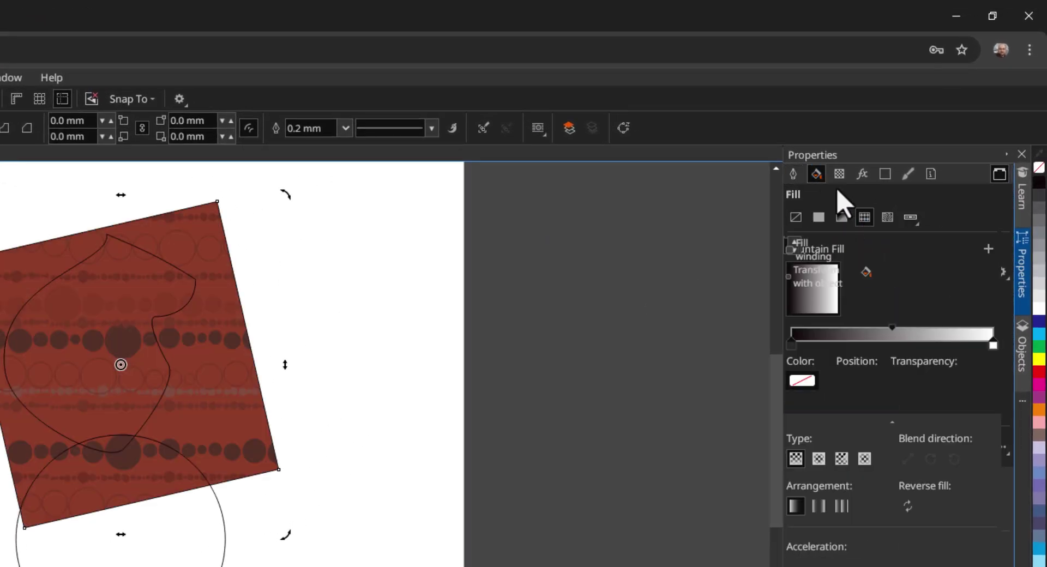
- Browse the transparency blend modes, keeping Normal, and the bitmap correction effects
{"action": "left_click", "coordinate": [840, 177]}
{"action": "left_click", "coordinate": [854, 217]}
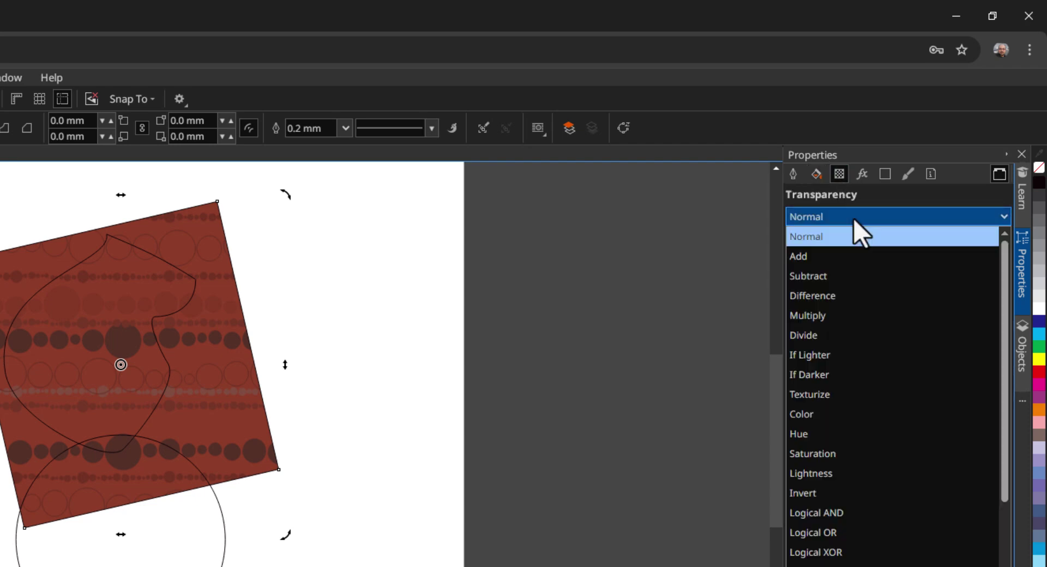
{"action": "left_click", "coordinate": [867, 171]}
{"action": "left_click", "coordinate": [861, 182]}
{"action": "left_click", "coordinate": [797, 339]}
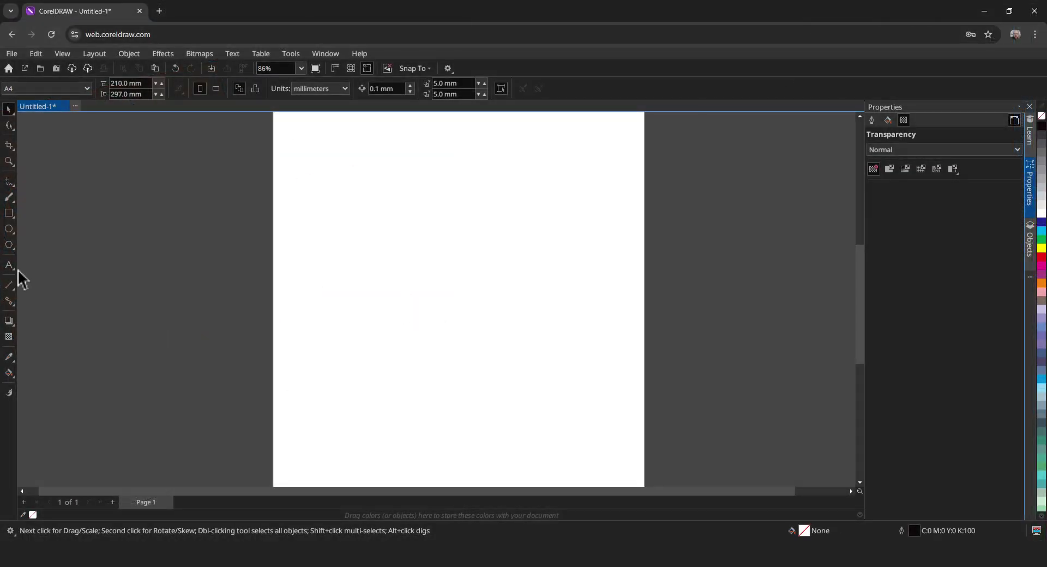
- Add the two-line 'CorelDRAW 2025' text at 48 pt, centre-aligned
{"action": "left_click", "coordinate": [9, 265]}
{"action": "left_click", "coordinate": [396, 257]}
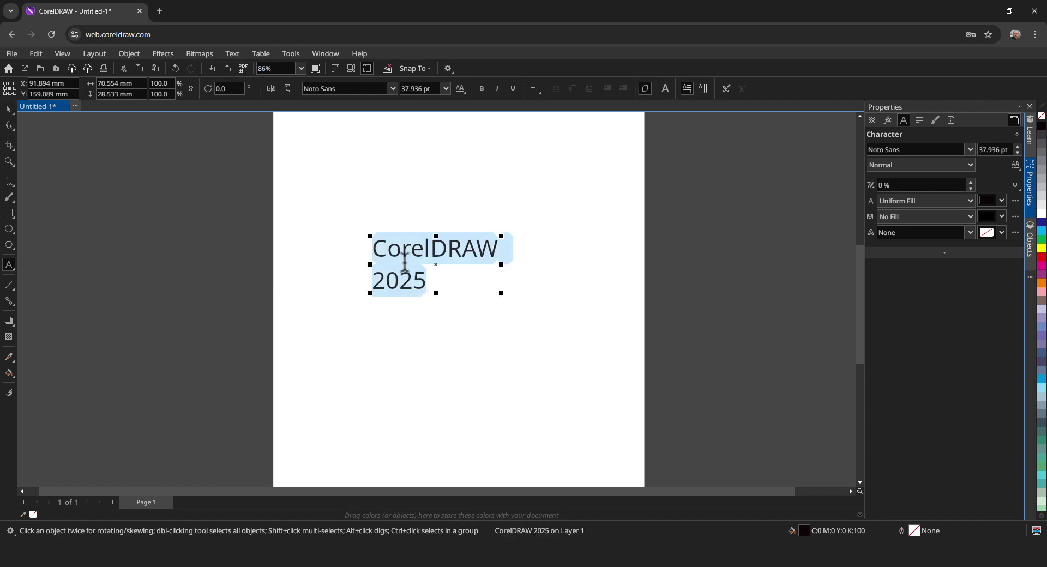
{"action": "left_click", "coordinate": [446, 89]}
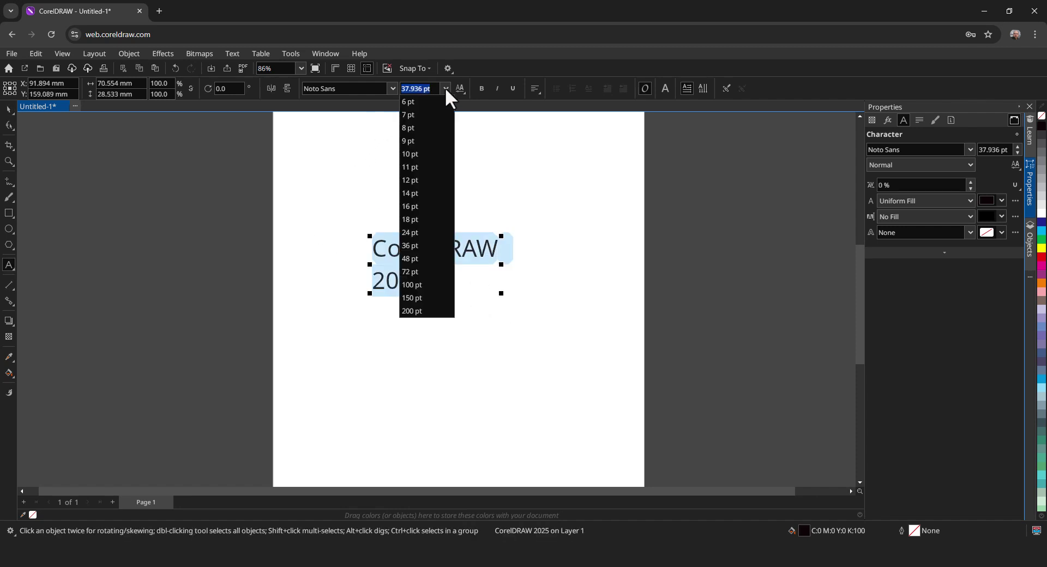
{"action": "left_click", "coordinate": [426, 257]}
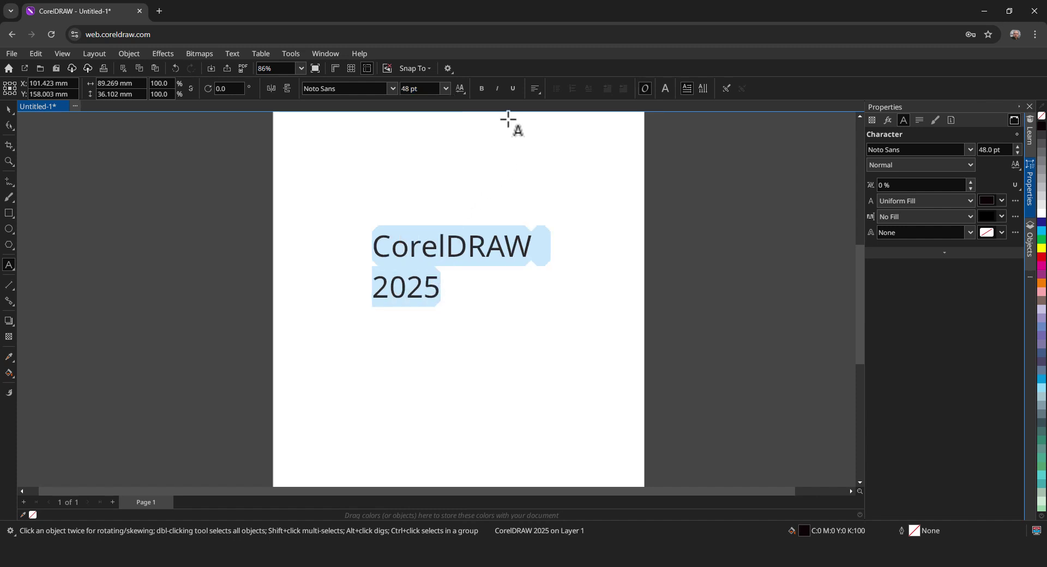
{"action": "left_click", "coordinate": [535, 90]}
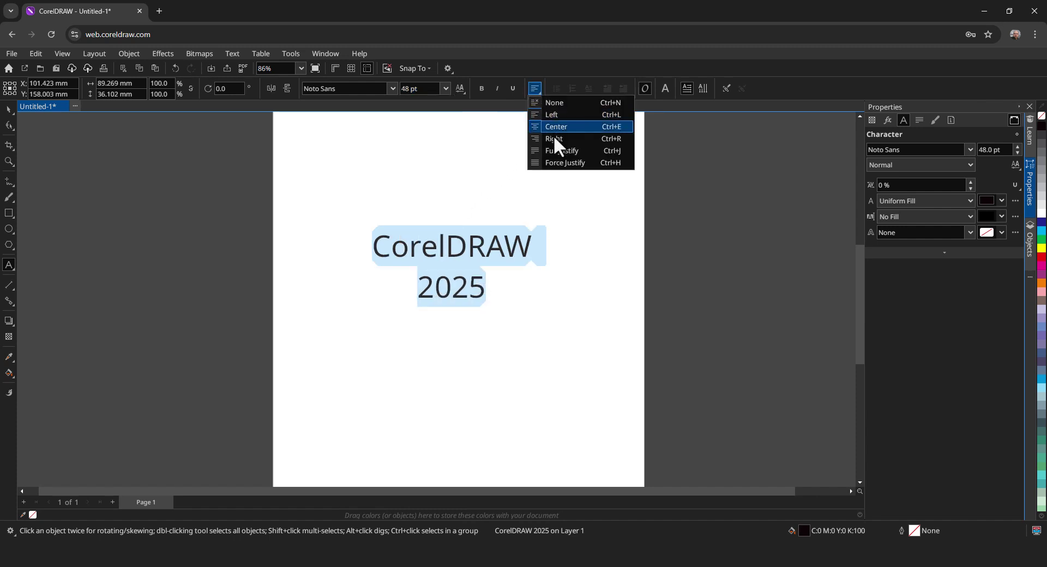
{"action": "left_click", "coordinate": [556, 127]}
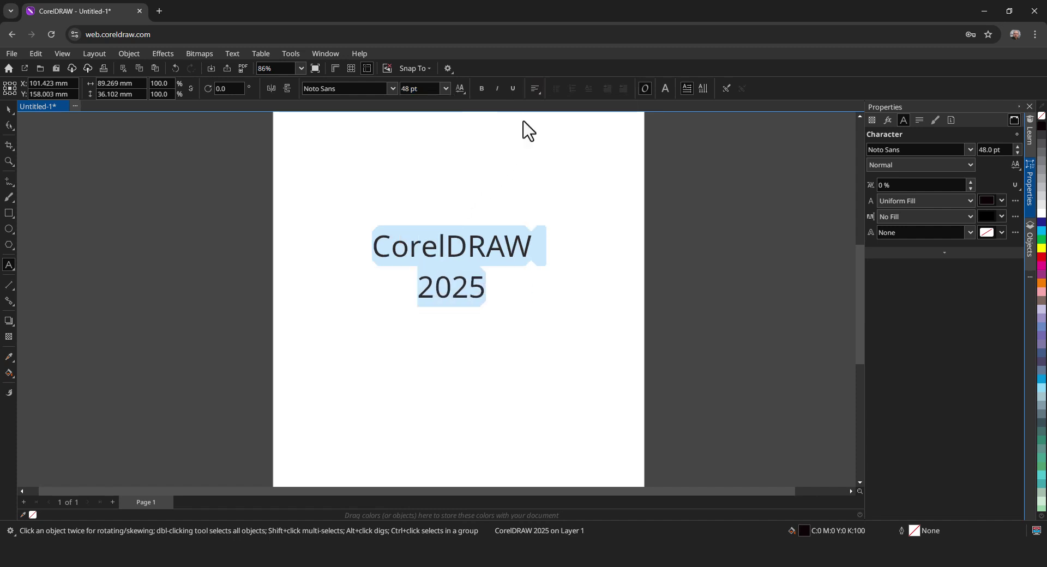
- Enlarge the font list, toggle the Not installed filter, then clear all font filters
{"action": "left_click", "coordinate": [393, 88]}
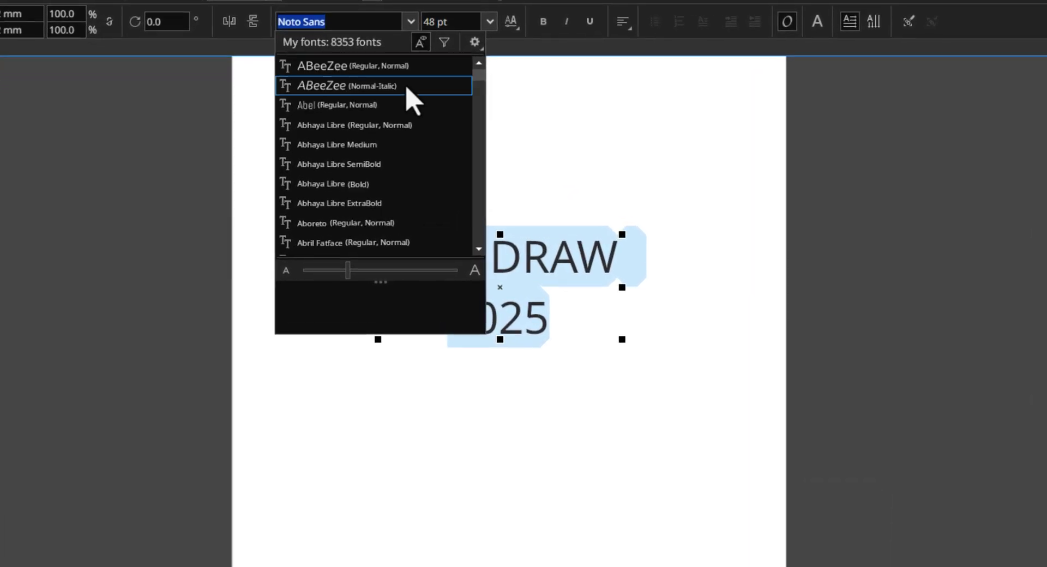
{"action": "left_click_drag", "start_coordinate": [398, 334], "coordinate": [398, 561]}
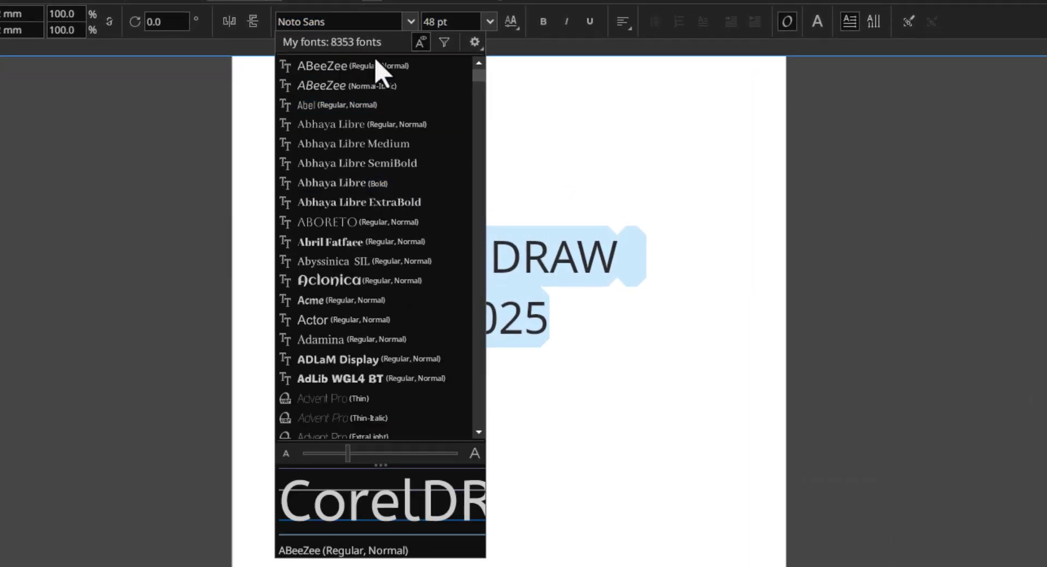
{"action": "left_click", "coordinate": [445, 42]}
{"action": "left_click", "coordinate": [498, 183]}
{"action": "scroll", "coordinate": [447, 245], "scroll_direction": "down", "scroll_amount": 10}
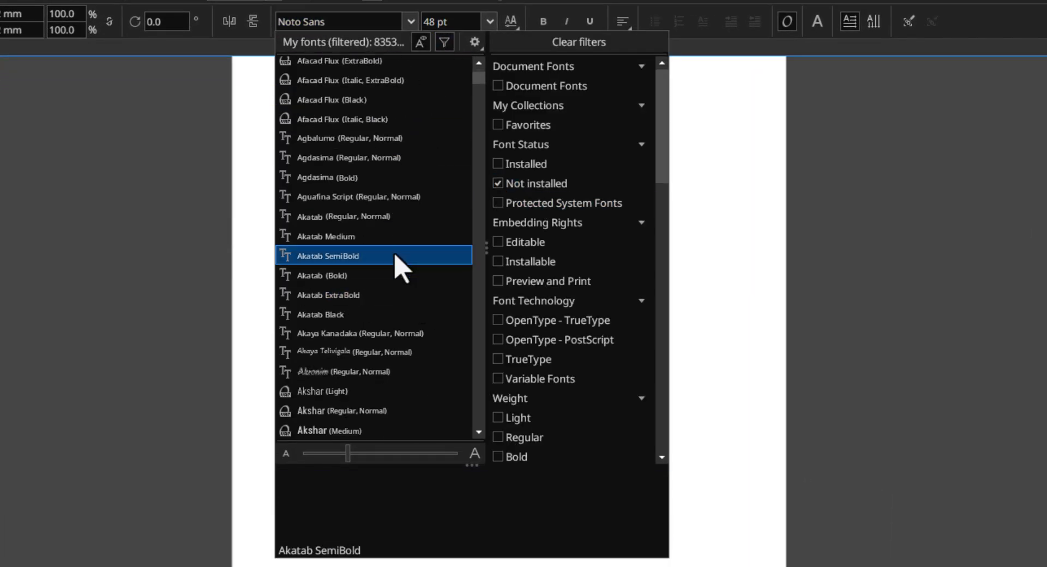
{"action": "left_click", "coordinate": [498, 183]}
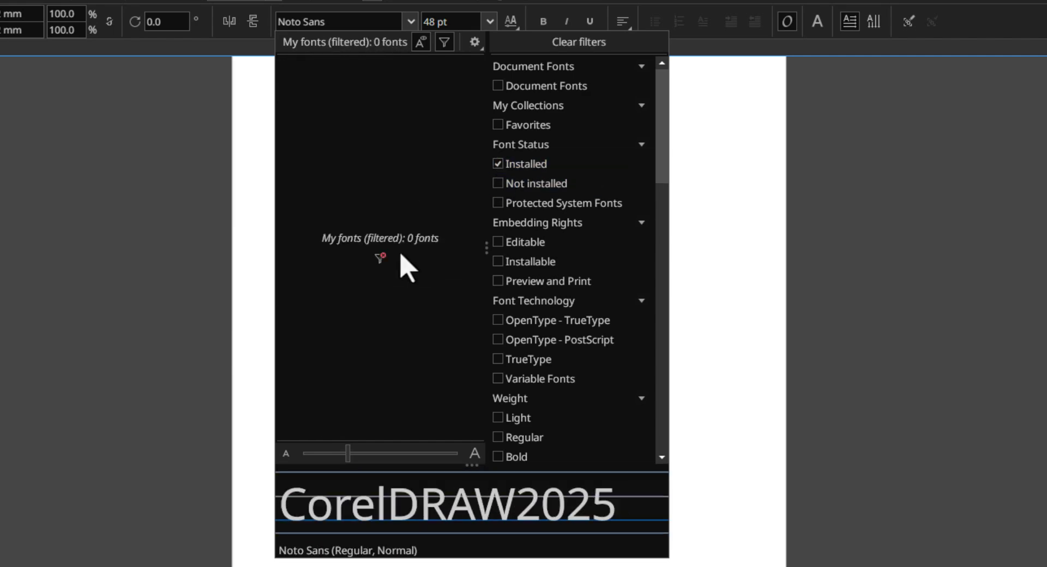
{"action": "left_click", "coordinate": [499, 164]}
- Install the Abhaya Libre ExtraBold font and clear the page selection
{"action": "right_click", "coordinate": [381, 210]}
{"action": "left_click", "coordinate": [385, 213]}
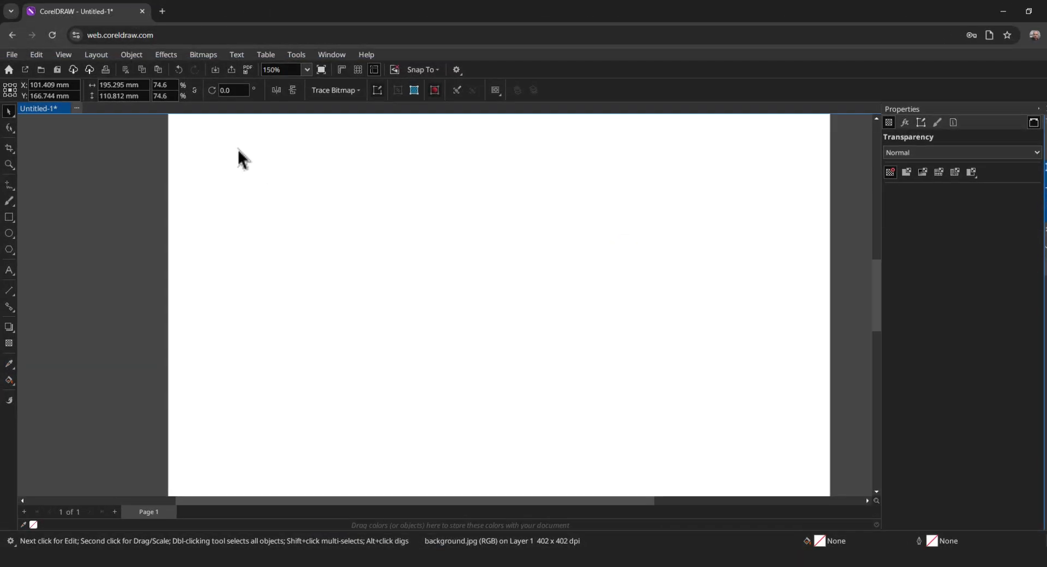
{"action": "left_click", "coordinate": [240, 156]}
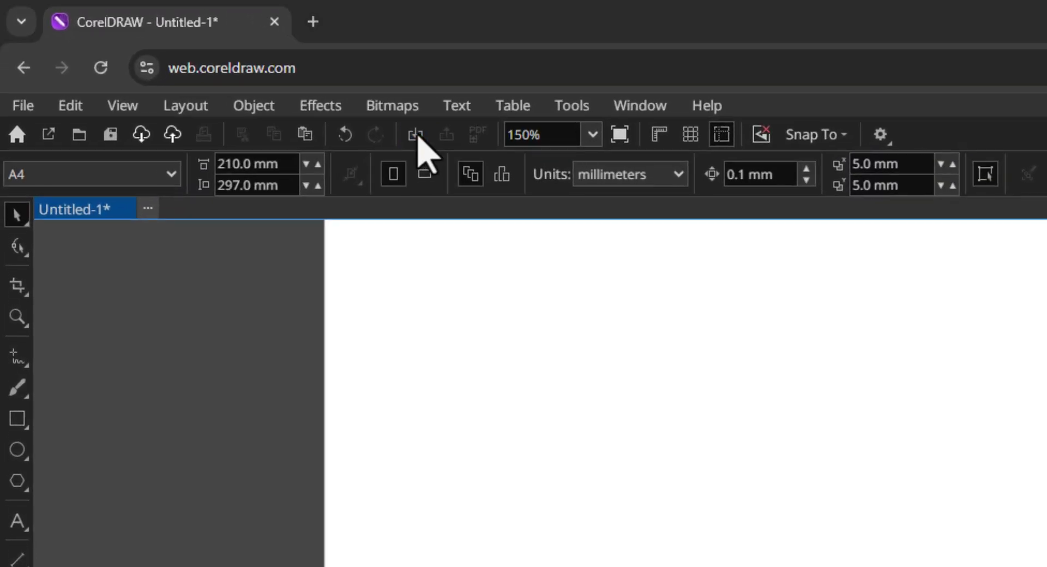
- Import and place the Neon sign file, then select the outlined LIVE lettering
{"action": "left_click", "coordinate": [418, 139]}
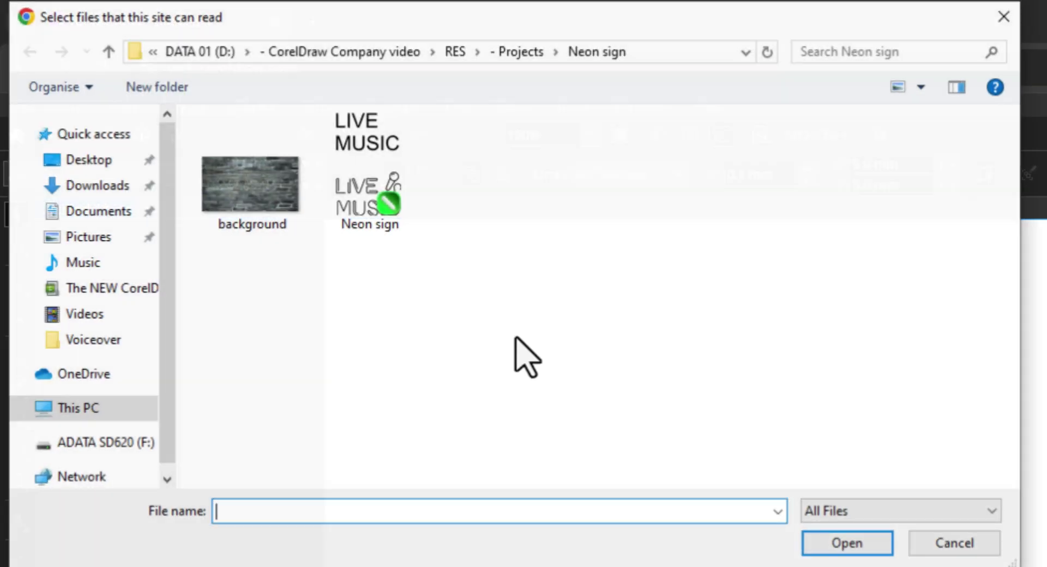
{"action": "double_click", "coordinate": [381, 175]}
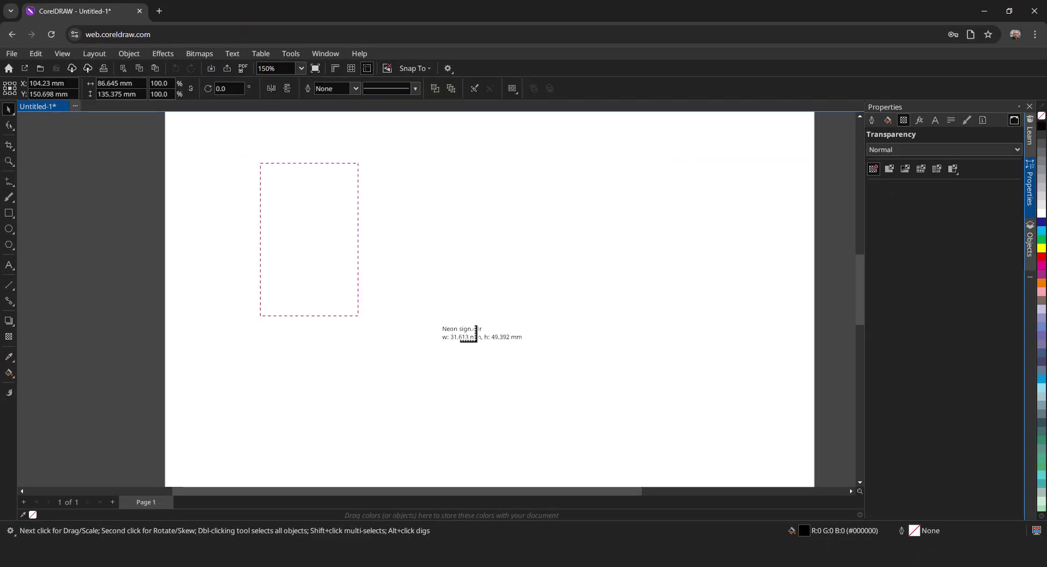
{"action": "left_click_drag", "start_coordinate": [260, 161], "coordinate": [491, 346]}
{"action": "left_click", "coordinate": [353, 328]}
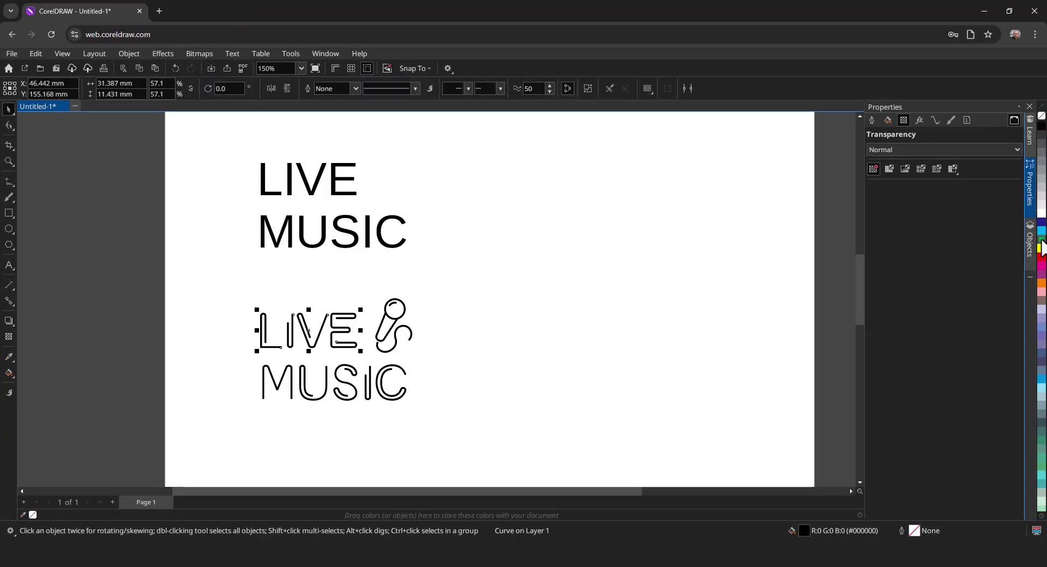
- Make the LIVE lettering's outline green, then open Save As and its file-type list
{"action": "right_click", "coordinate": [1041, 239]}
{"action": "key", "text": "Escape"}
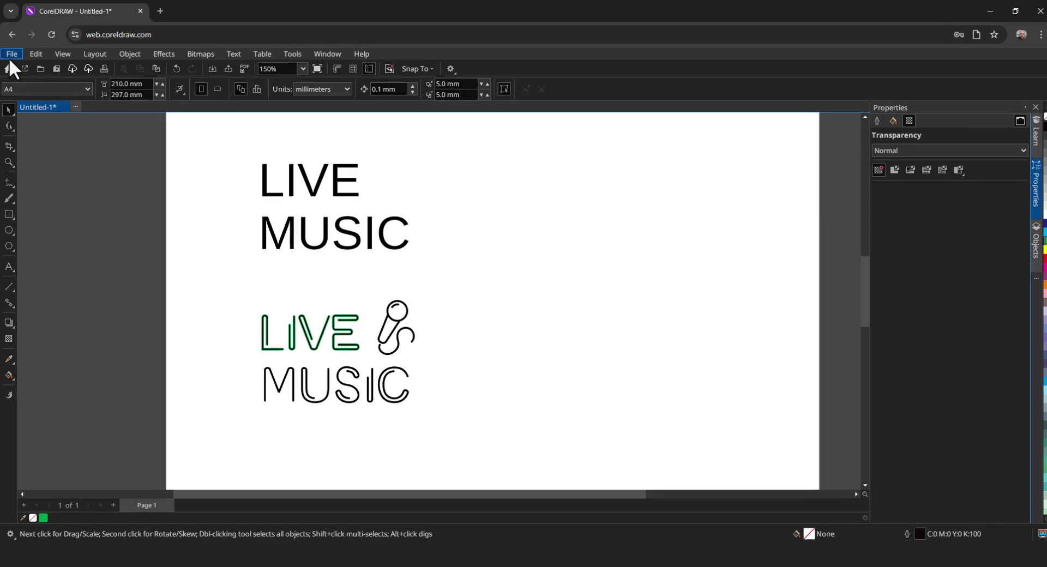
{"action": "left_click", "coordinate": [10, 55]}
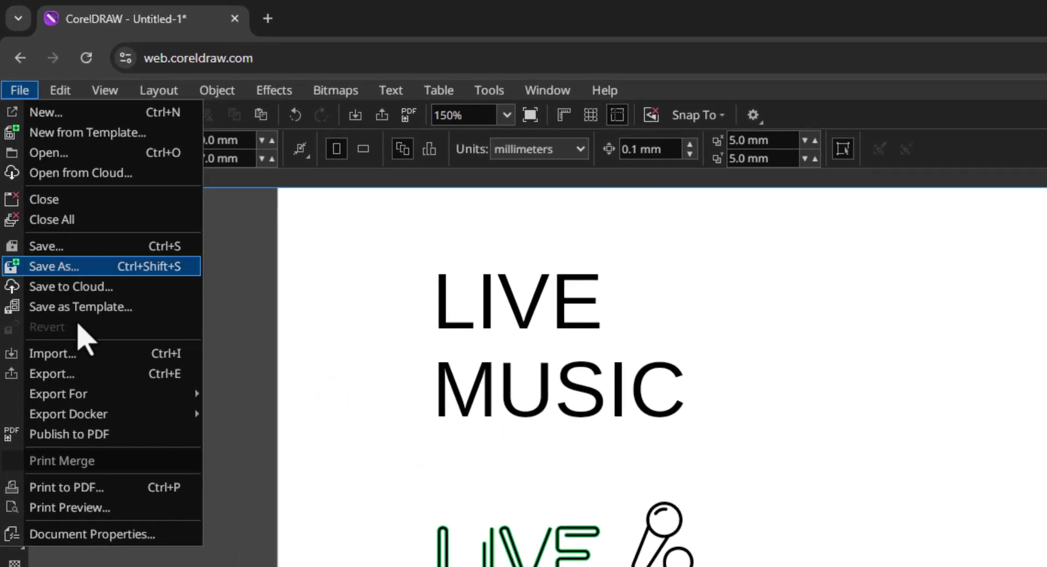
{"action": "left_click", "coordinate": [33, 268]}
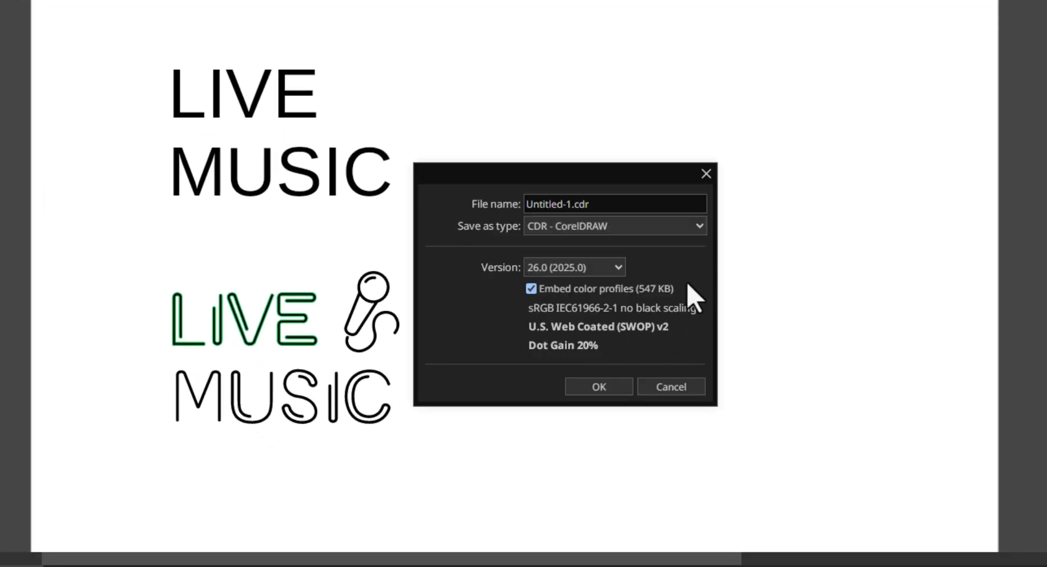
{"action": "left_click", "coordinate": [701, 228]}
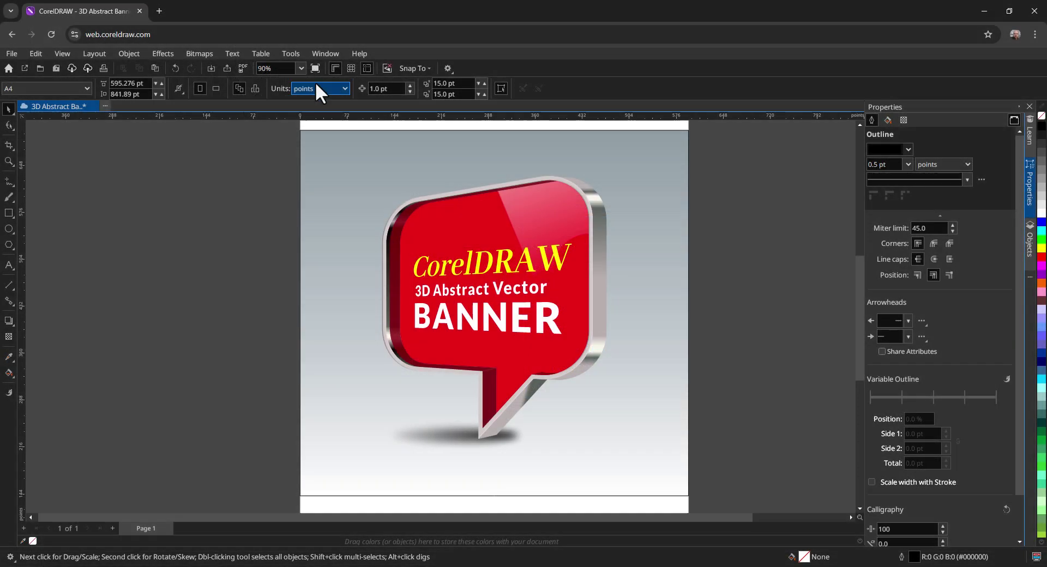
- In the Color Styles docker, shift the banner harmony's hues toward magenta, then blue-violet
{"action": "left_click", "coordinate": [326, 54]}
{"action": "mouse_move", "coordinate": [367, 134]}
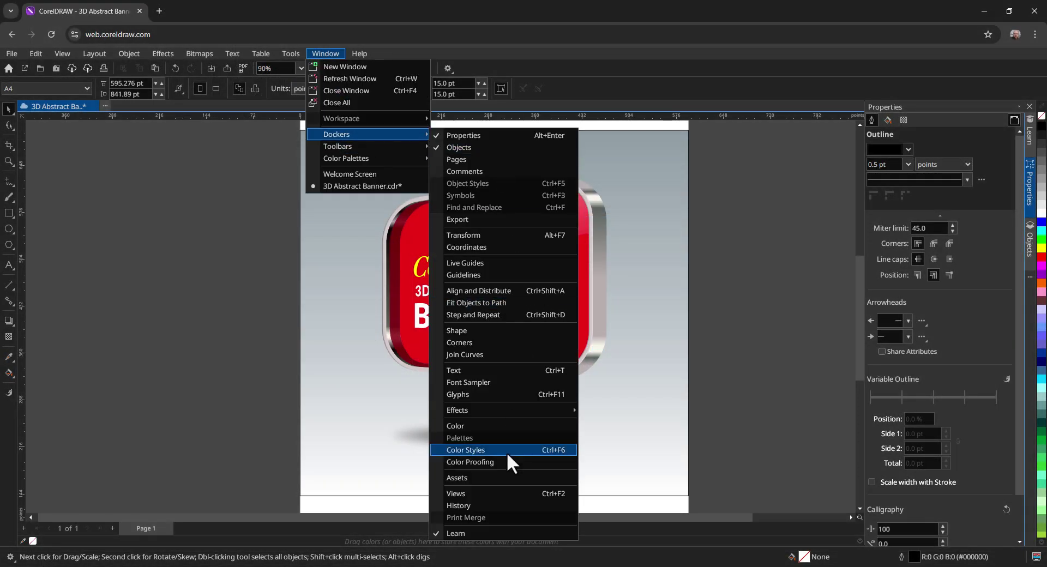
{"action": "left_click", "coordinate": [508, 455]}
{"action": "left_click", "coordinate": [874, 165]}
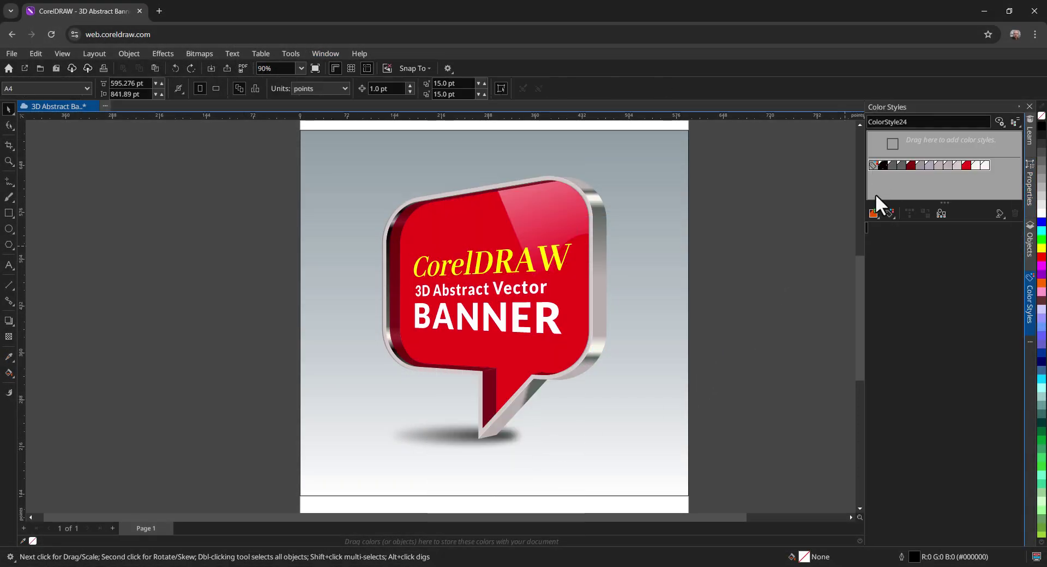
{"action": "left_click_drag", "start_coordinate": [1019, 408], "coordinate": [978, 438]}
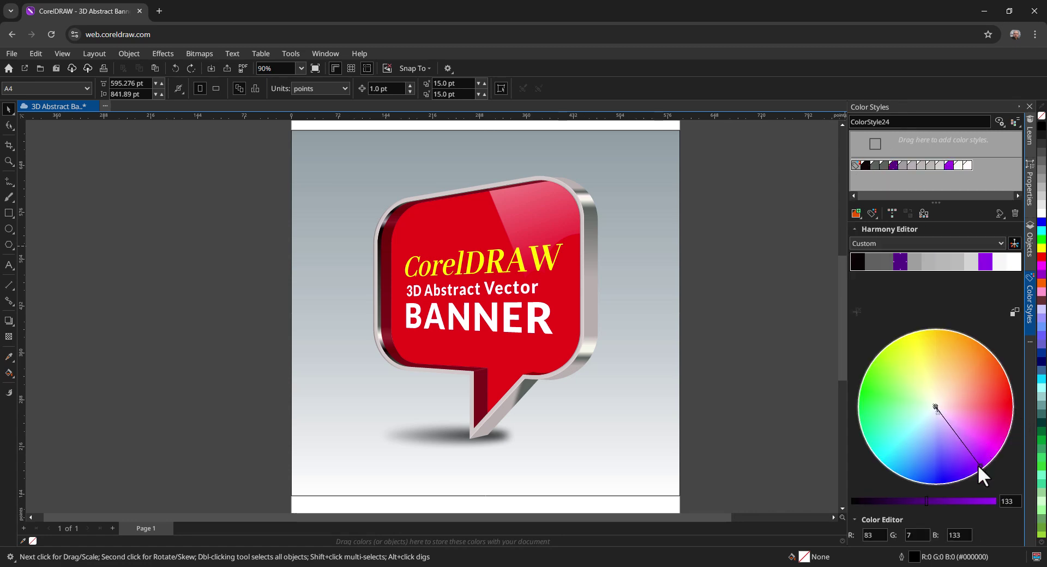
{"action": "mouse_move", "coordinate": [978, 467]}
{"action": "left_mouse_down"}
{"action": "mouse_move", "coordinate": [952, 480]}
{"action": "mouse_move", "coordinate": [977, 340]}
{"action": "mouse_move", "coordinate": [1002, 390]}
{"action": "mouse_move", "coordinate": [863, 382]}
{"action": "left_mouse_up"}
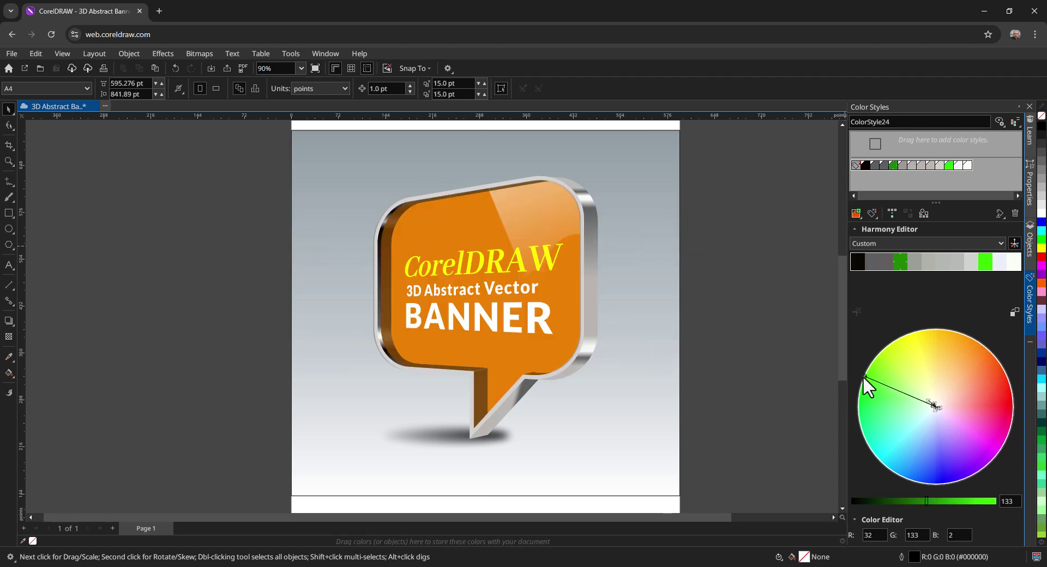
{"action": "left_click", "coordinate": [852, 166]}
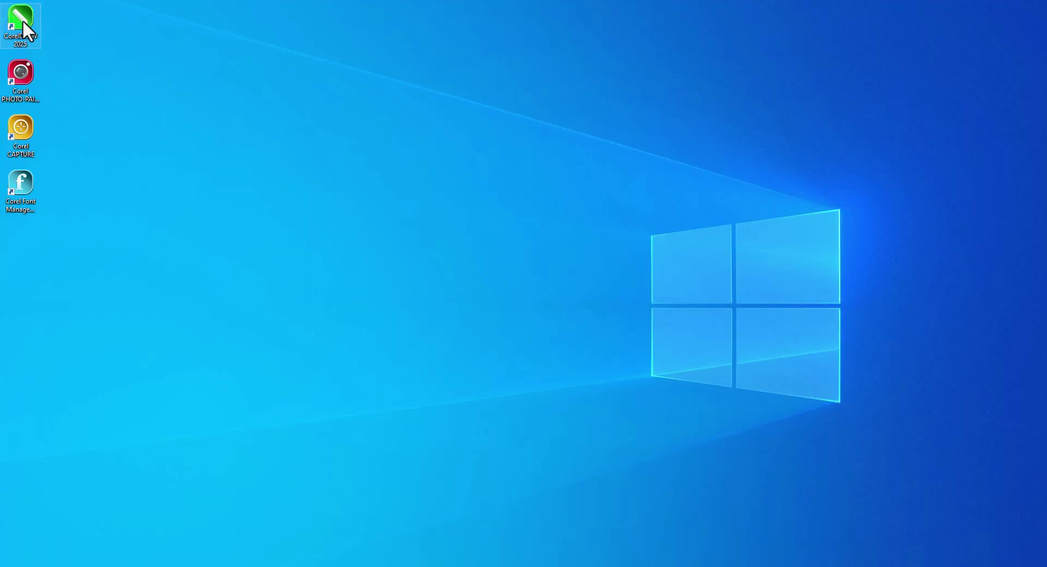
- Launch CorelDRAW and preview printing Fashion Design with Corel Print to PDF as the printer
{"action": "double_click", "coordinate": [19, 15]}
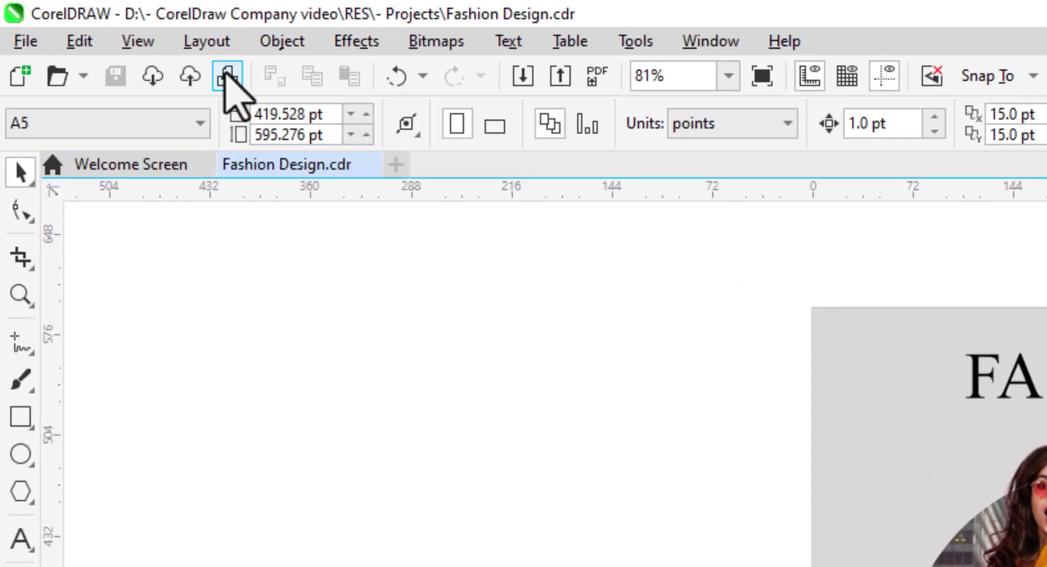
{"action": "left_click", "coordinate": [228, 77]}
{"action": "left_click", "coordinate": [494, 146]}
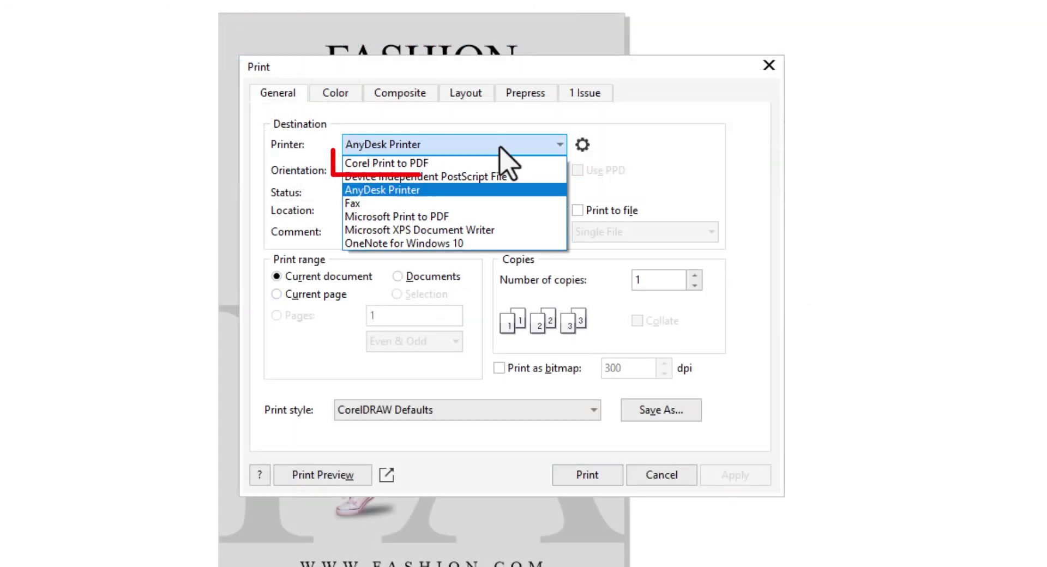
{"action": "left_click", "coordinate": [440, 163]}
{"action": "left_click", "coordinate": [340, 480]}
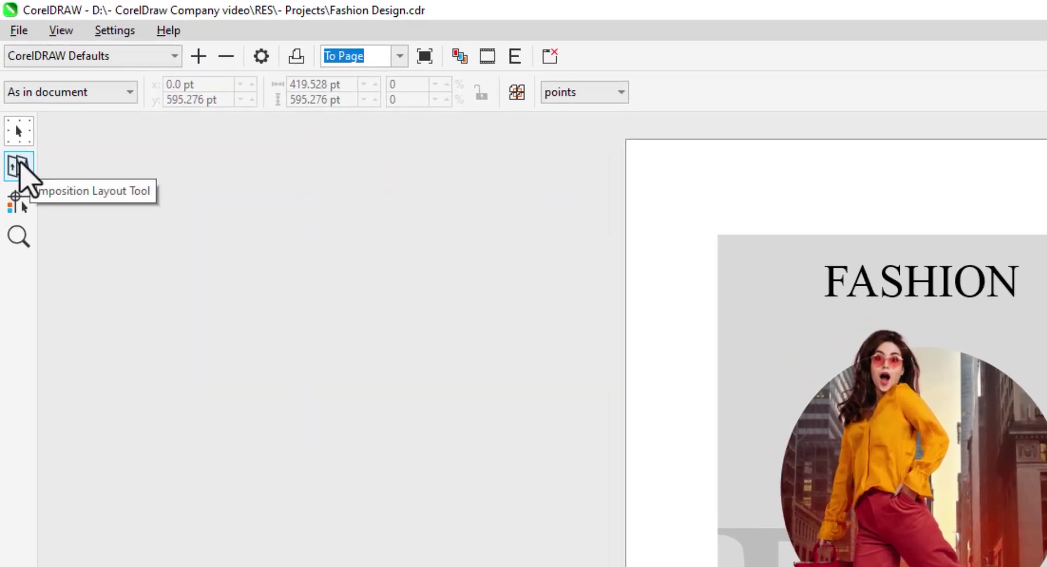
- Impose the page 3 x 3 (nine-up) and add colour calibration bars
{"action": "left_click", "coordinate": [19, 166]}
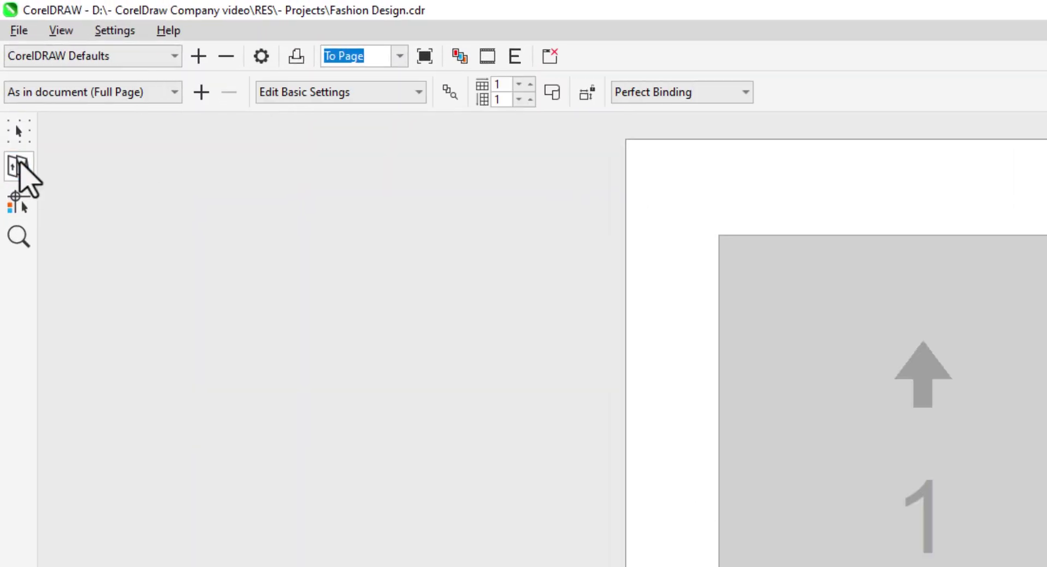
{"action": "left_click", "coordinate": [131, 93]}
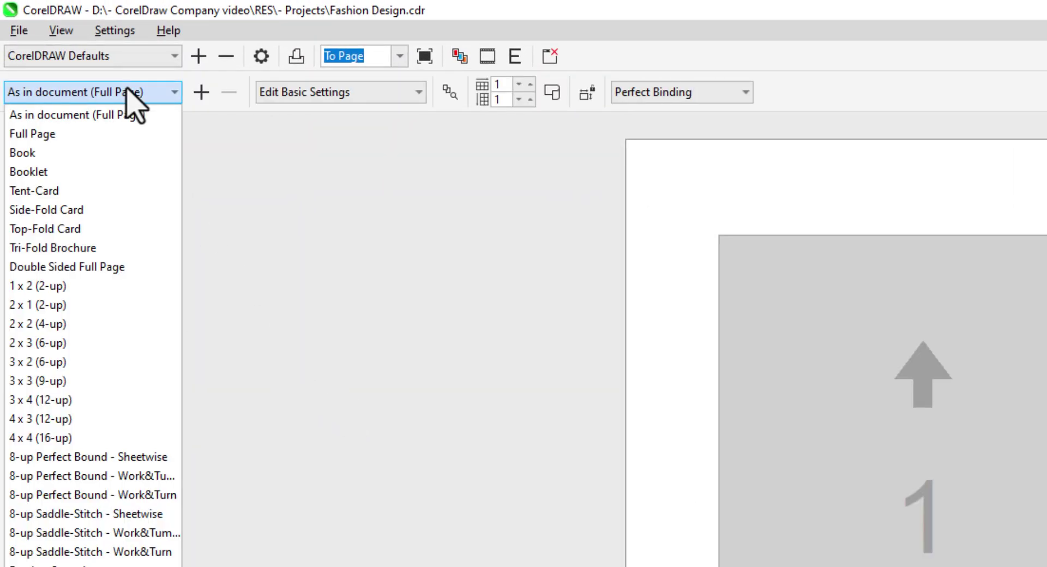
{"action": "left_click", "coordinate": [105, 386]}
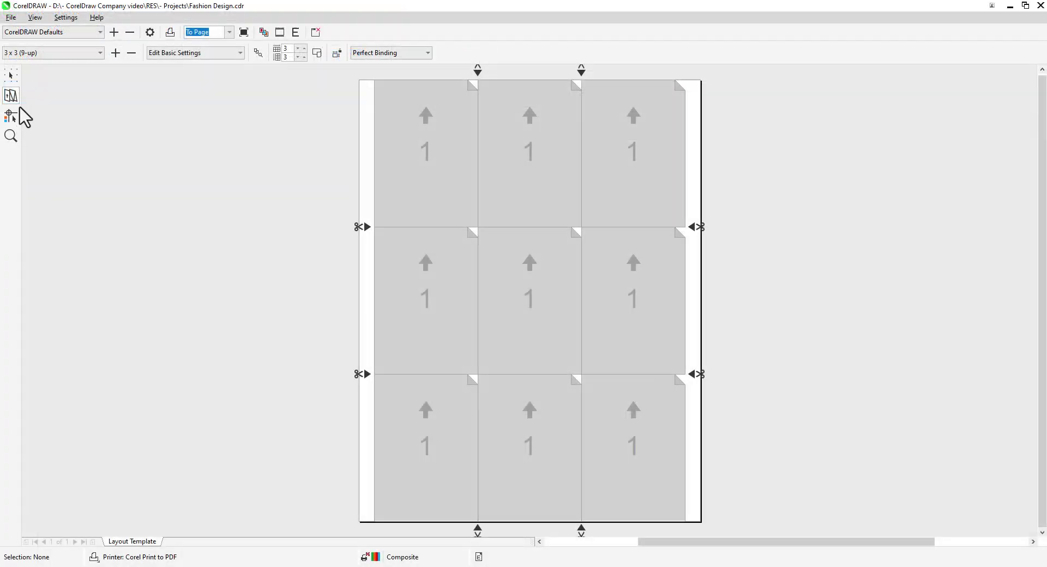
{"action": "left_click", "coordinate": [10, 115]}
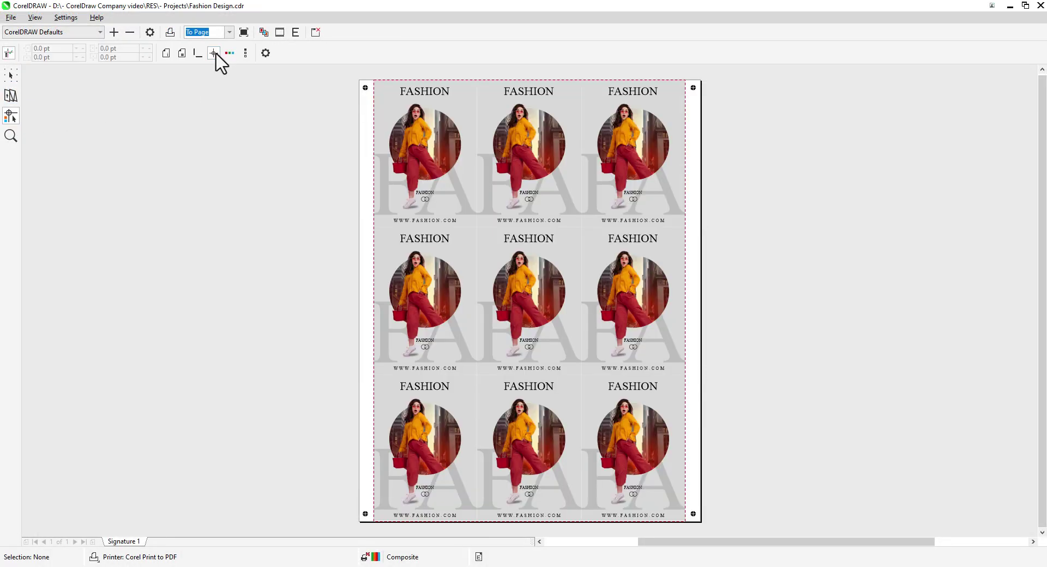
{"action": "left_click", "coordinate": [245, 53]}
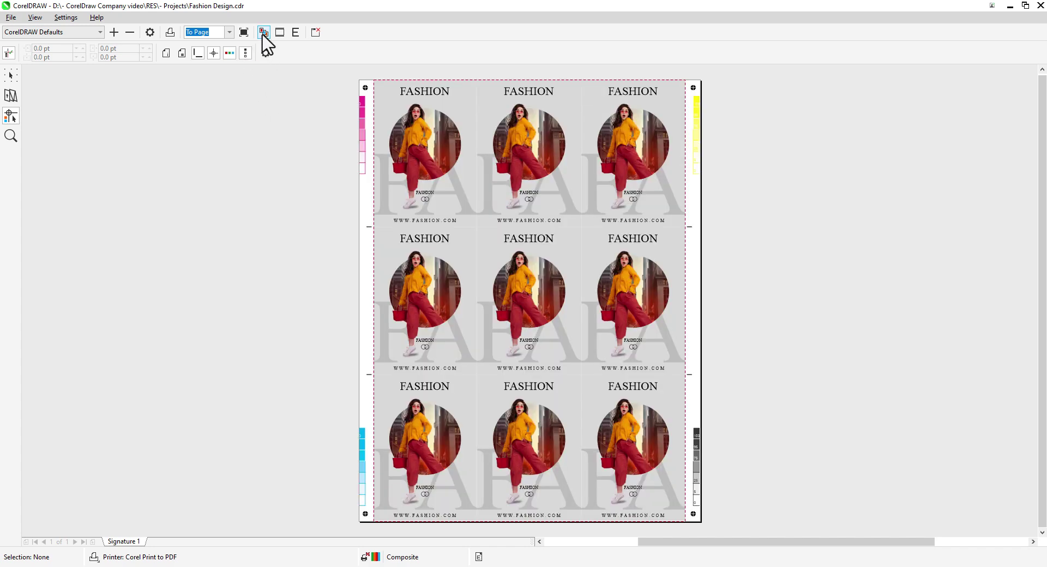
- Preview the CMYK separations plate by plate, then print the separations to a file
{"action": "left_click", "coordinate": [264, 32]}
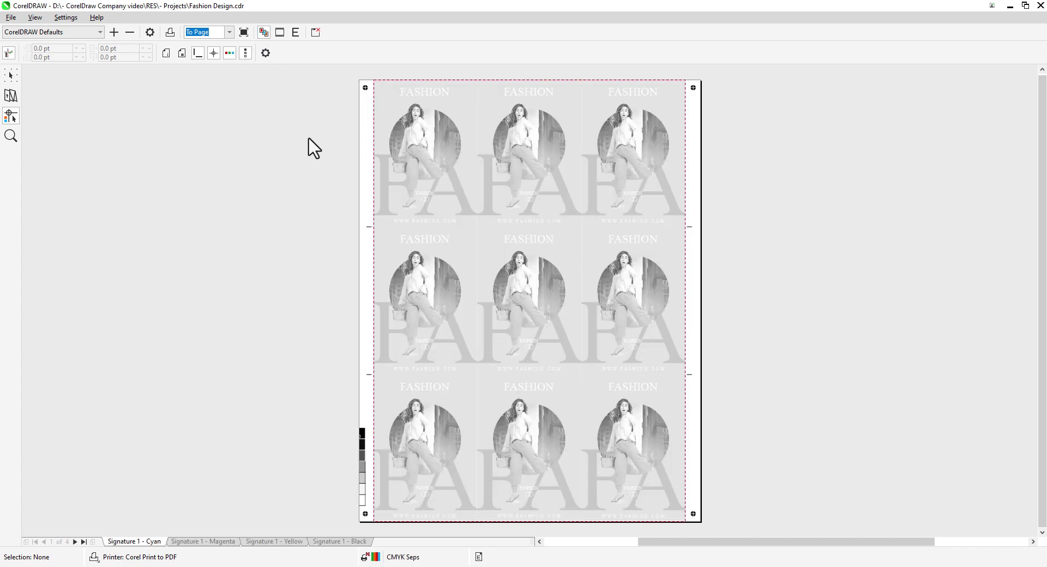
{"action": "left_click", "coordinate": [217, 542]}
{"action": "left_click", "coordinate": [256, 542]}
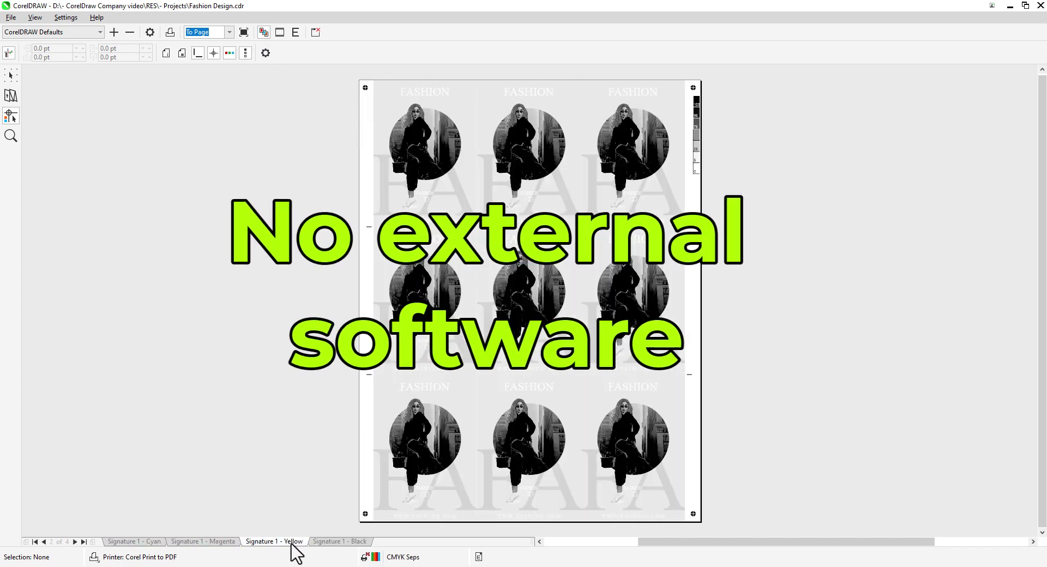
{"action": "left_click", "coordinate": [330, 542]}
{"action": "left_click", "coordinate": [143, 542]}
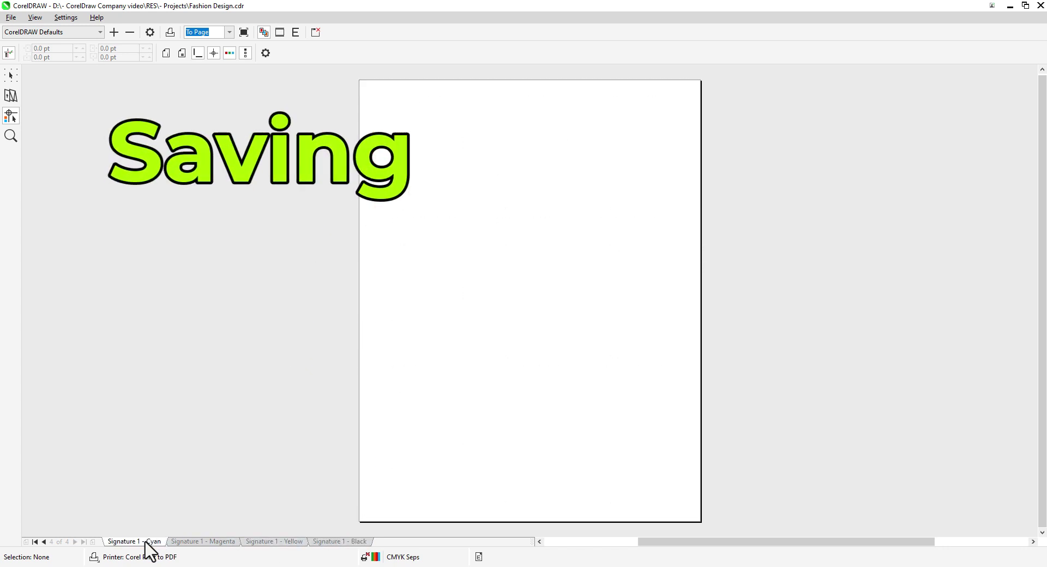
{"action": "left_click", "coordinate": [10, 17]}
{"action": "left_click", "coordinate": [44, 81]}
- Save the print file and view page 4 of Fashion Design.pdf, zoomed in on the nine cards
{"action": "key", "text": "Return"}
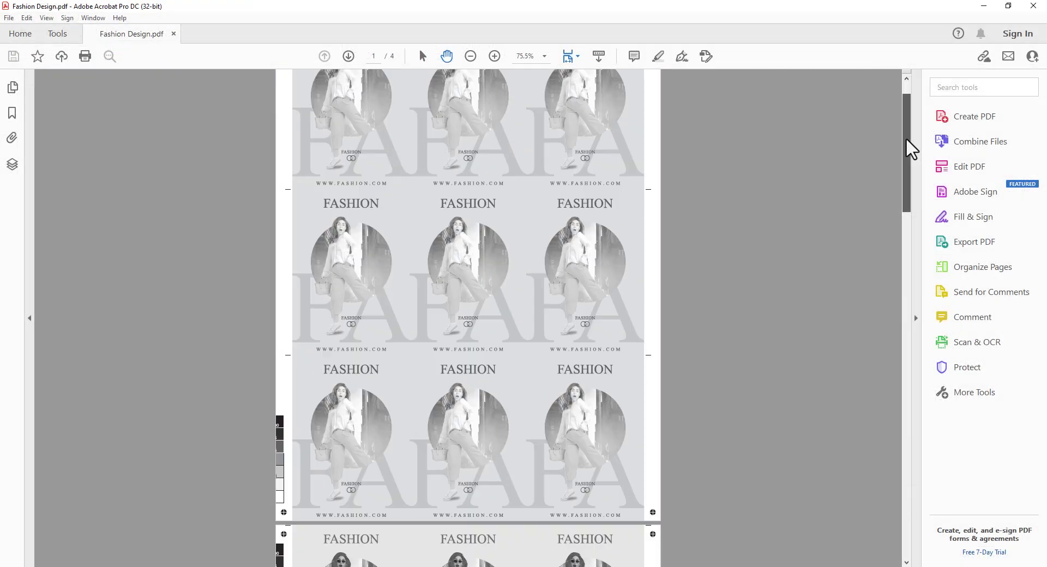
{"action": "left_click_drag", "start_coordinate": [908, 144], "coordinate": [921, 489]}
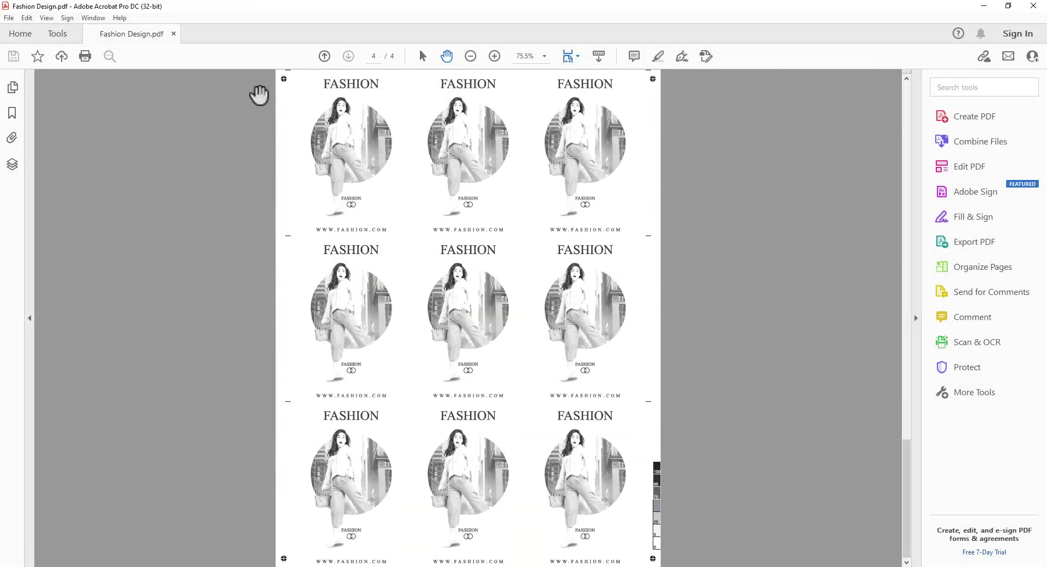
{"action": "scroll", "coordinate": [264, 156], "scroll_direction": "up", "scroll_amount": 2, "text": "ctrl"}
{"action": "scroll", "coordinate": [250, 126], "scroll_direction": "up", "scroll_amount": 3, "text": "ctrl"}
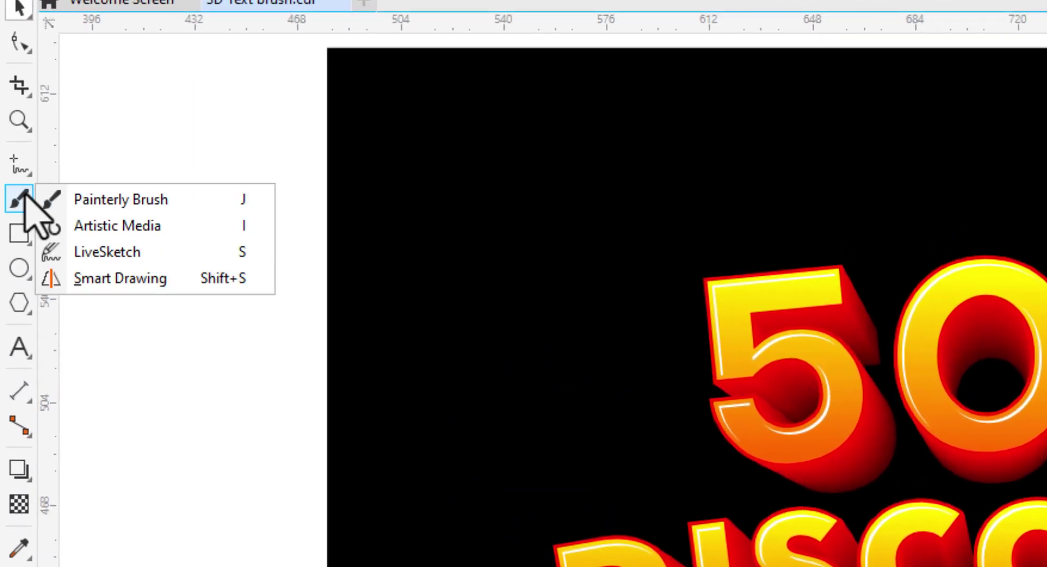
- Paint a wide, semi-transparent red grainy brushstroke across DISCOUNT and send it behind the text
{"action": "left_click", "coordinate": [11, 164]}
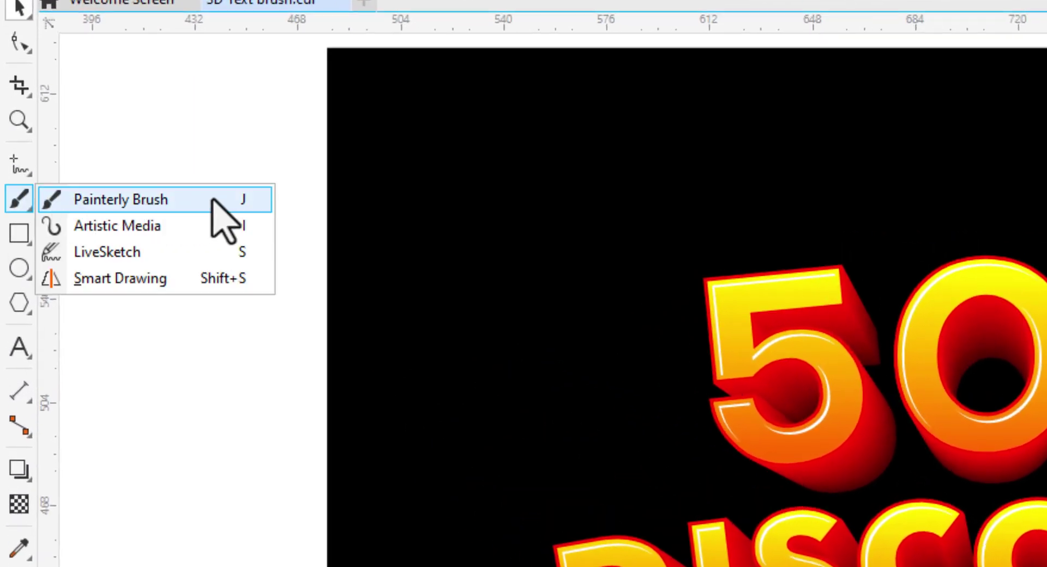
{"action": "left_click", "coordinate": [186, 200]}
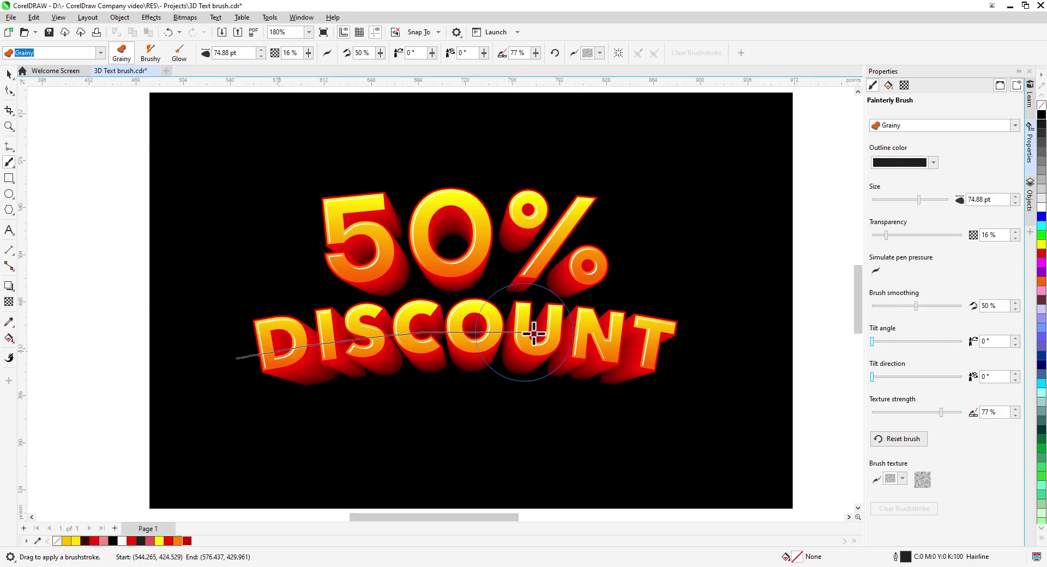
{"action": "left_click_drag", "start_coordinate": [534, 333], "coordinate": [686, 363]}
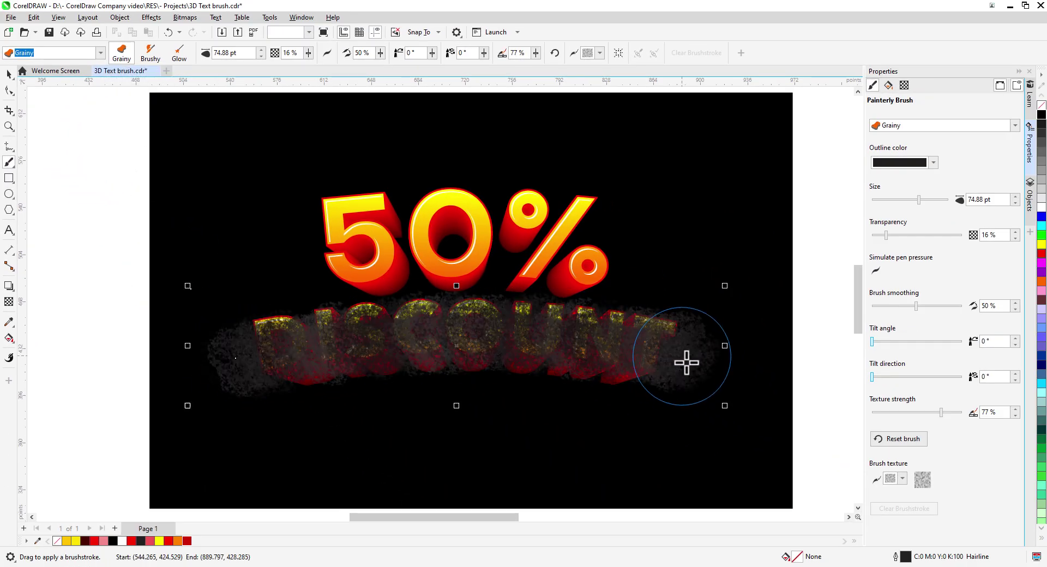
{"action": "left_click", "coordinate": [934, 163]}
{"action": "left_click", "coordinate": [905, 183]}
{"action": "left_click", "coordinate": [891, 217]}
{"action": "left_click", "coordinate": [921, 256]}
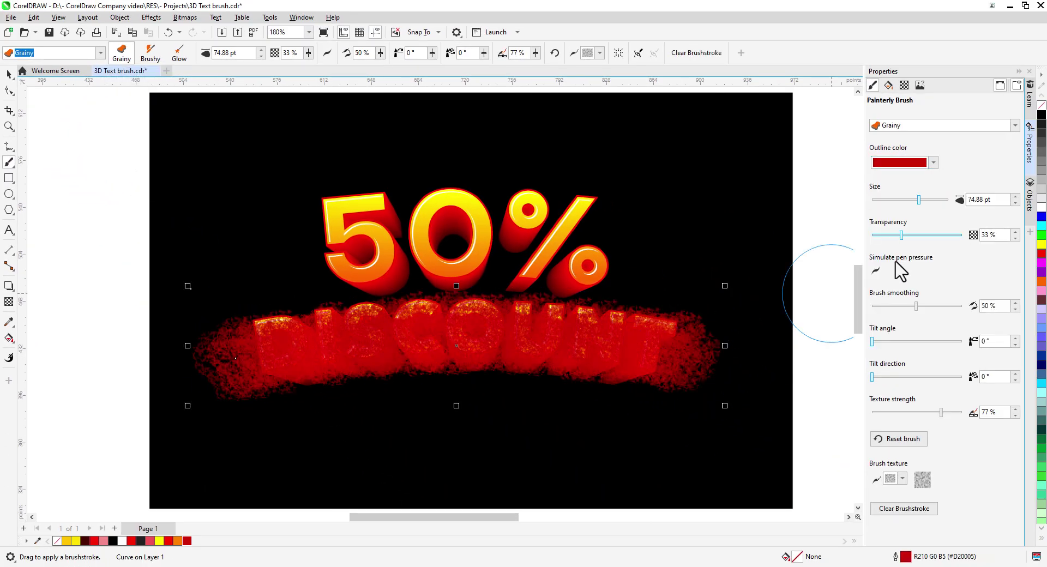
{"action": "left_click_drag", "start_coordinate": [919, 200], "coordinate": [923, 200]}
{"action": "key", "text": "ctrl+Page_Down"}
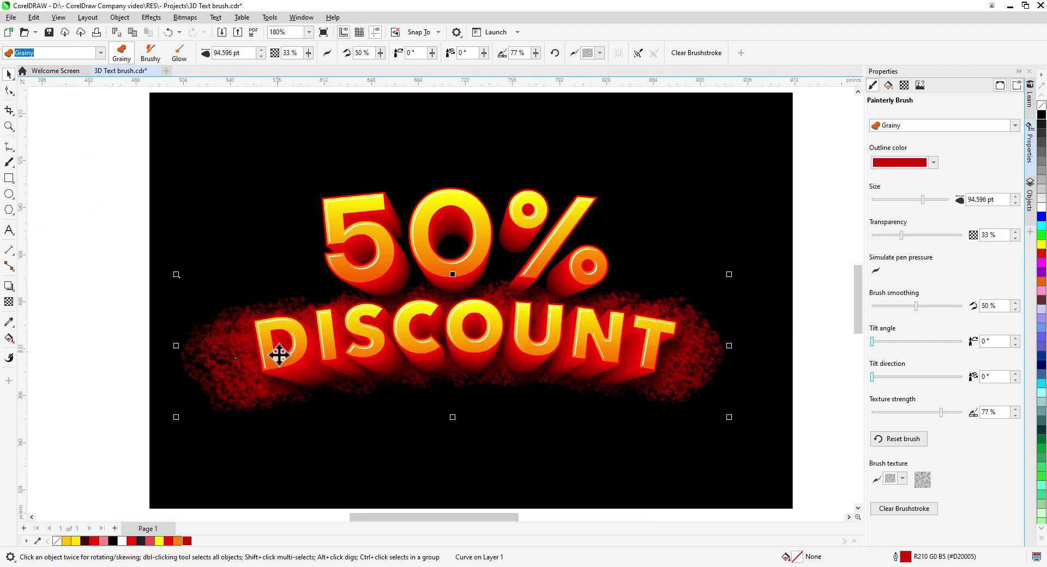
- Simplify the stroke to a smooth arc and give it a thinner, coarser, full-strength texture
{"action": "key", "text": "F10"}
{"action": "mouse_move", "coordinate": [265, 257]}
{"action": "left_mouse_down"}
{"action": "mouse_move", "coordinate": [467, 393]}
{"action": "mouse_move", "coordinate": [568, 435]}
{"action": "left_mouse_up"}
{"action": "key", "text": "Delete"}
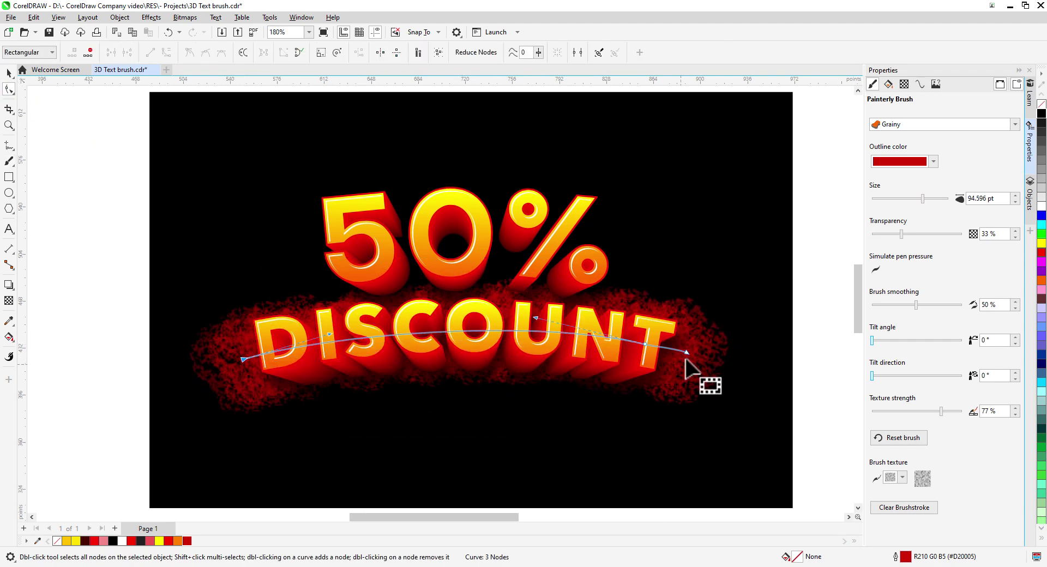
{"action": "key", "text": "Delete"}
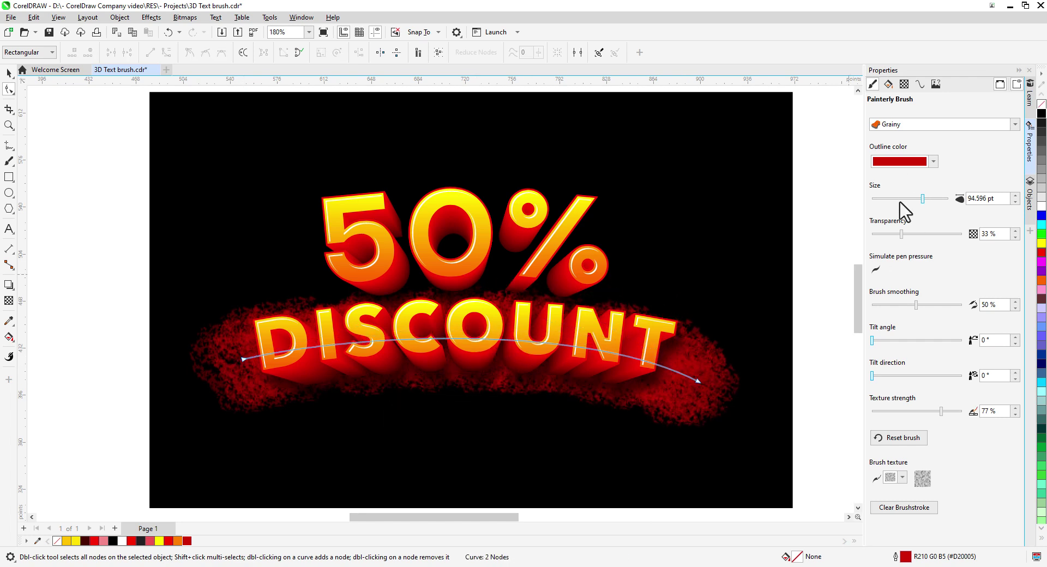
{"action": "key", "text": "space"}
{"action": "left_click", "coordinate": [903, 477]}
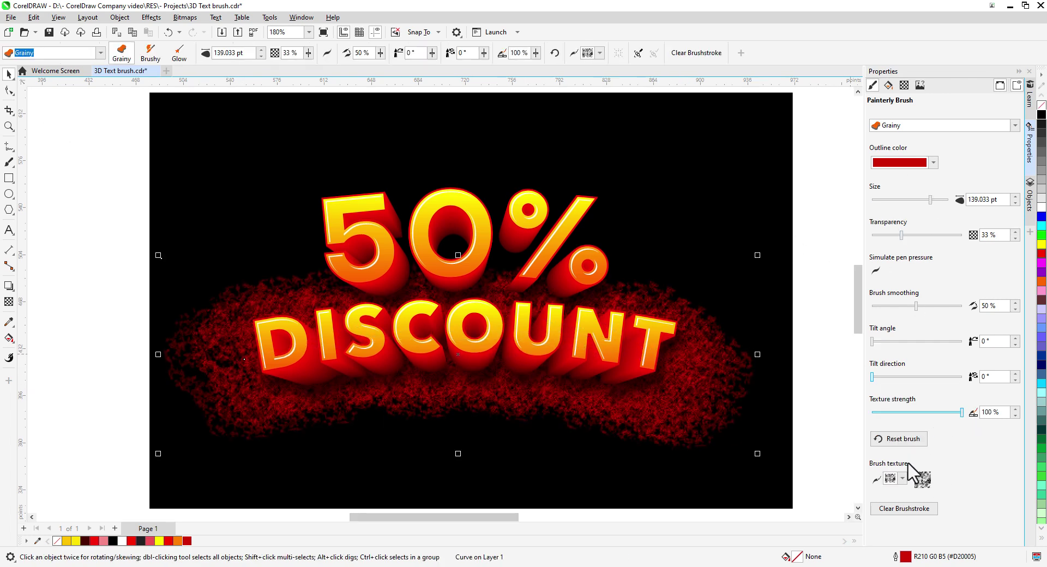
{"action": "left_click", "coordinate": [903, 479]}
{"action": "left_click", "coordinate": [924, 423]}
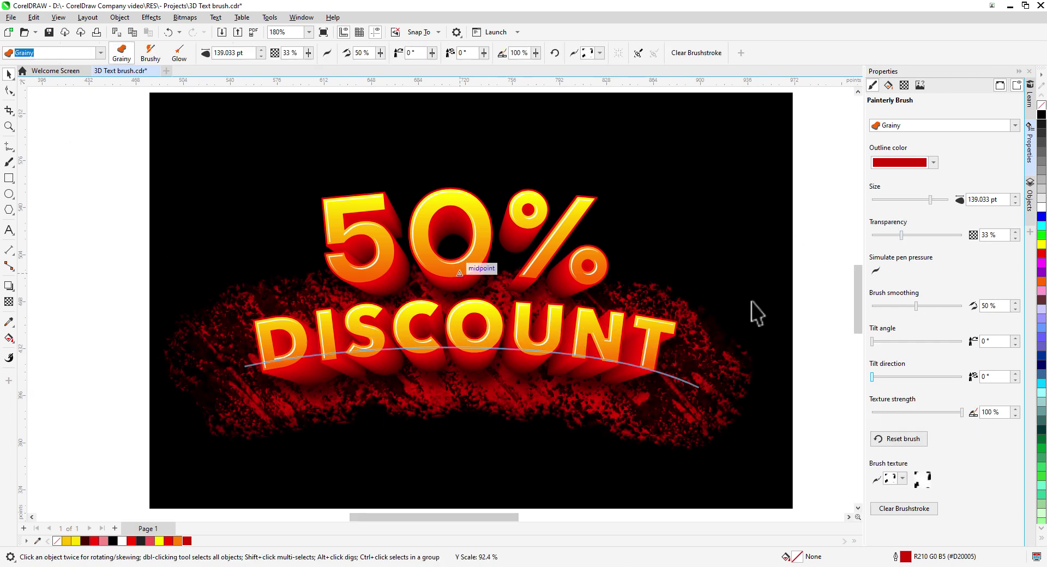
{"action": "left_click_drag", "start_coordinate": [929, 199], "coordinate": [925, 200]}
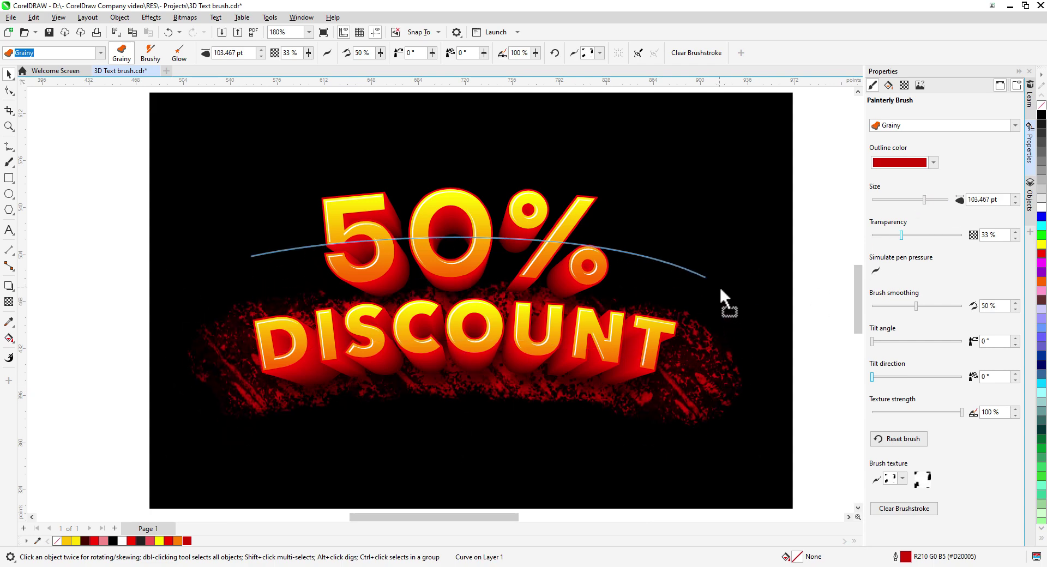
- Paint and reshape a second grainy stroke behind 50%, keeping both strokes red after trying yellow
{"action": "left_click_drag", "start_coordinate": [720, 297], "coordinate": [721, 299]}
{"action": "left_click", "coordinate": [9, 90]}
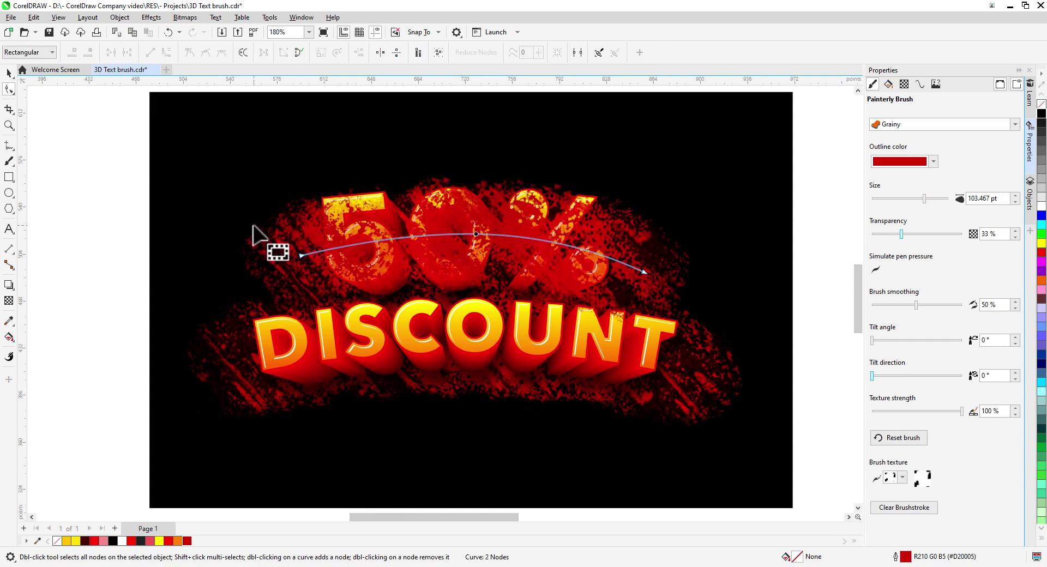
{"action": "mouse_move", "coordinate": [302, 255]}
{"action": "left_mouse_down"}
{"action": "mouse_move", "coordinate": [302, 267]}
{"action": "mouse_move", "coordinate": [367, 198]}
{"action": "left_mouse_up"}
{"action": "left_click", "coordinate": [929, 199]}
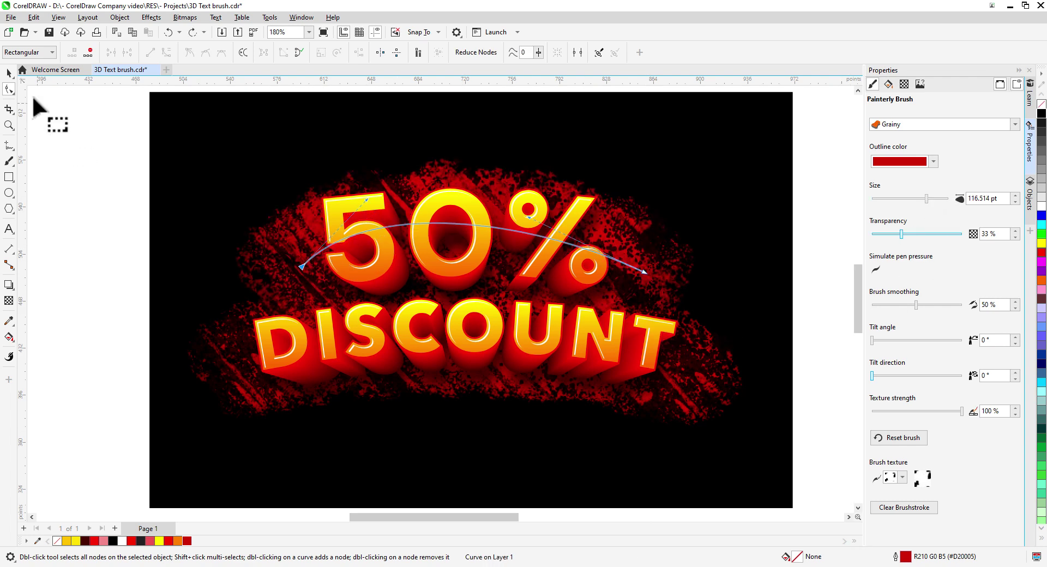
{"action": "left_click", "coordinate": [9, 76]}
{"action": "left_click", "coordinate": [934, 162]}
{"action": "left_click", "coordinate": [913, 230]}
{"action": "left_click", "coordinate": [927, 222]}
{"action": "left_click", "coordinate": [823, 378]}
{"action": "left_click", "coordinate": [745, 368]}
{"action": "left_click", "coordinate": [1012, 135]}
{"action": "left_click", "coordinate": [702, 402]}
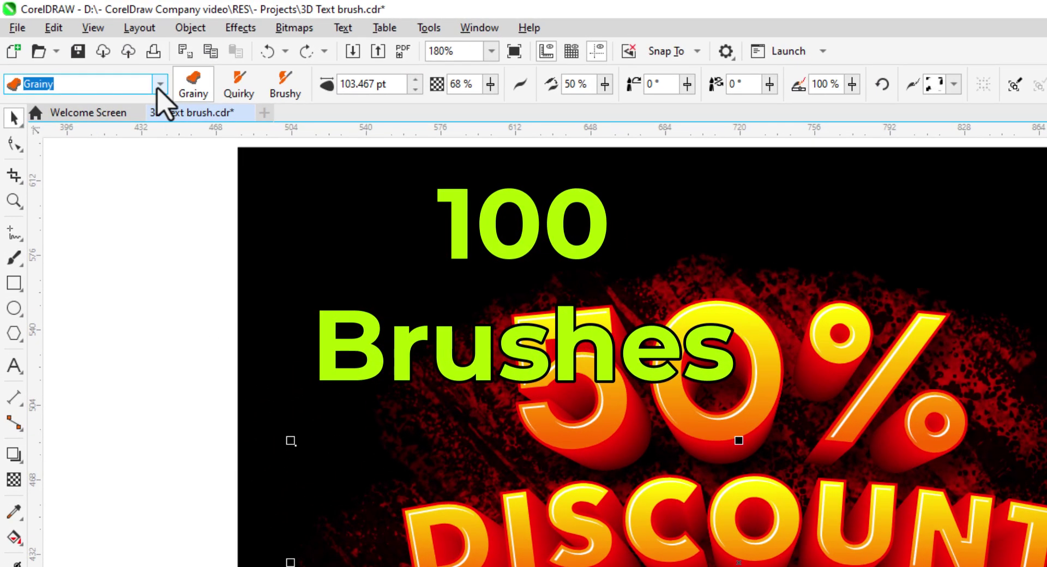
- Try the Acrylics Gel Wash and Long Flat brushes, then Oils Grainy Smear, on the stroke
{"action": "left_click", "coordinate": [160, 85]}
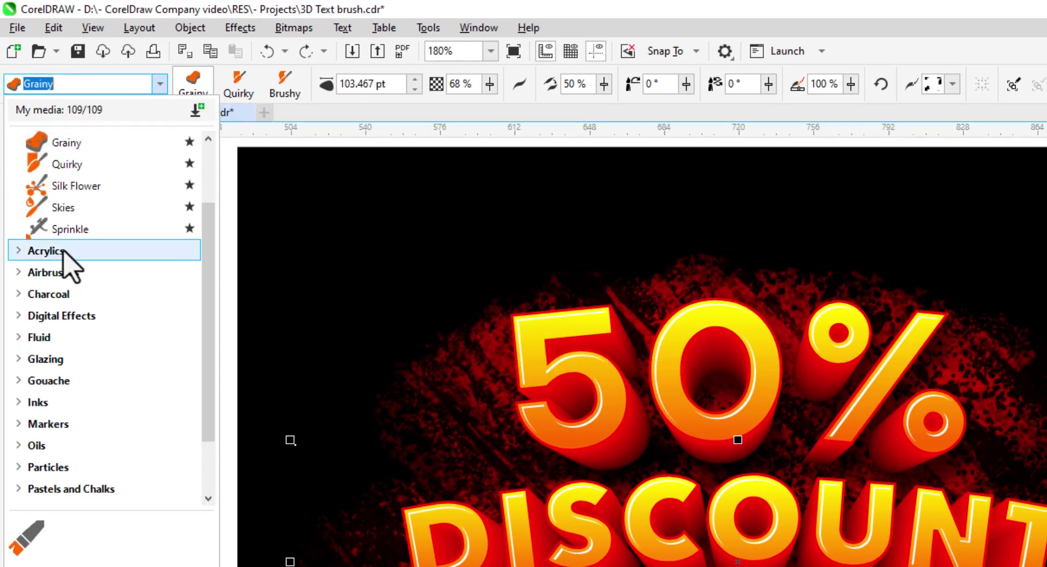
{"action": "left_click", "coordinate": [64, 251]}
{"action": "left_click", "coordinate": [60, 272]}
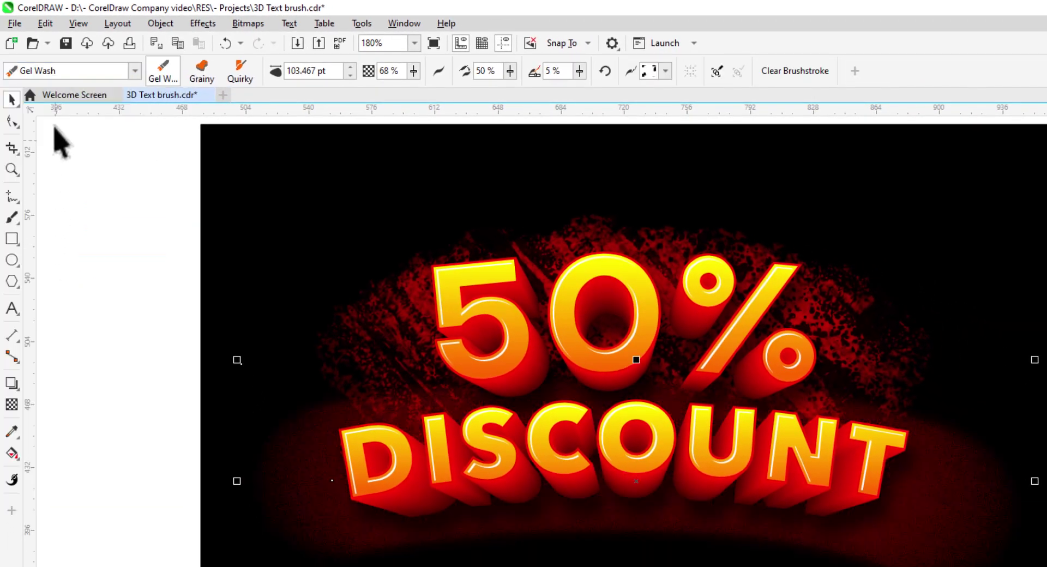
{"action": "left_click", "coordinate": [135, 71]}
{"action": "left_click", "coordinate": [87, 145]}
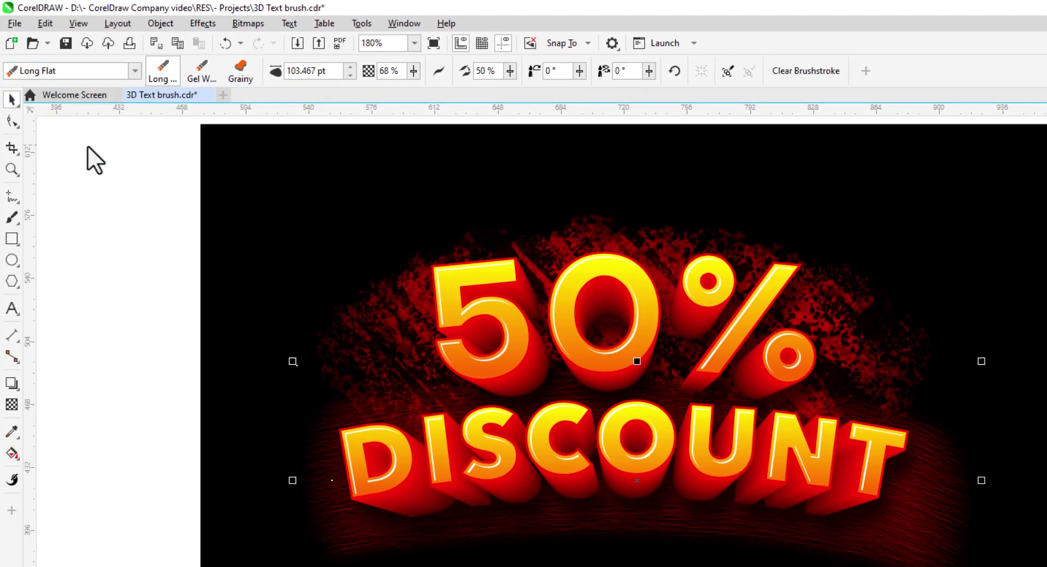
{"action": "left_click", "coordinate": [133, 68]}
{"action": "left_click", "coordinate": [68, 340]}
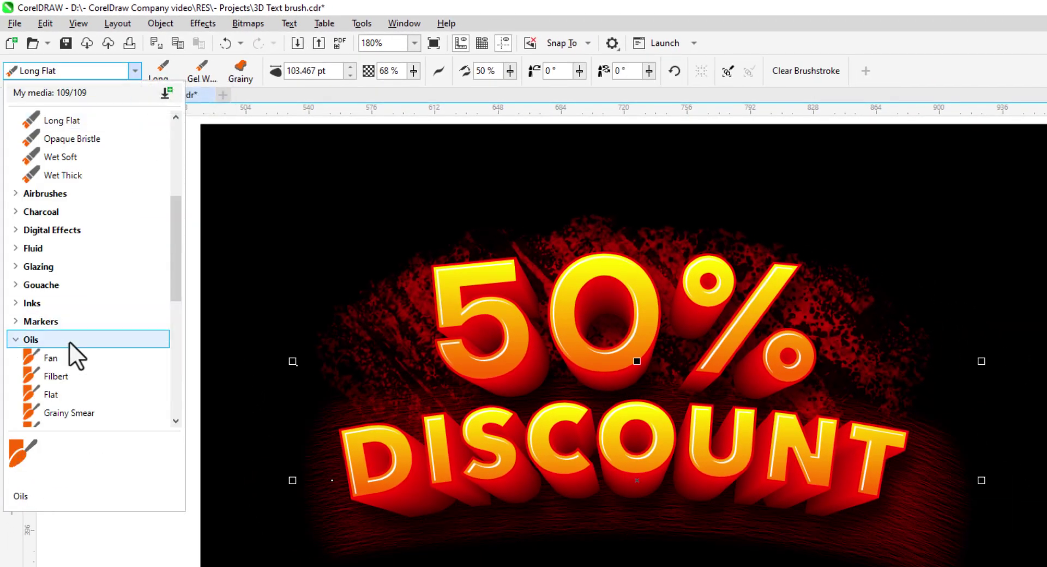
{"action": "scroll", "coordinate": [67, 327], "scroll_direction": "down", "scroll_amount": 2}
{"action": "left_click", "coordinate": [67, 303]}
- Try the Light Texture, Soft, Watercolor Bristle and Filbert brushes, then bring 50% DISCOUNT into view
{"action": "left_click", "coordinate": [135, 73]}
{"action": "left_click", "coordinate": [104, 177]}
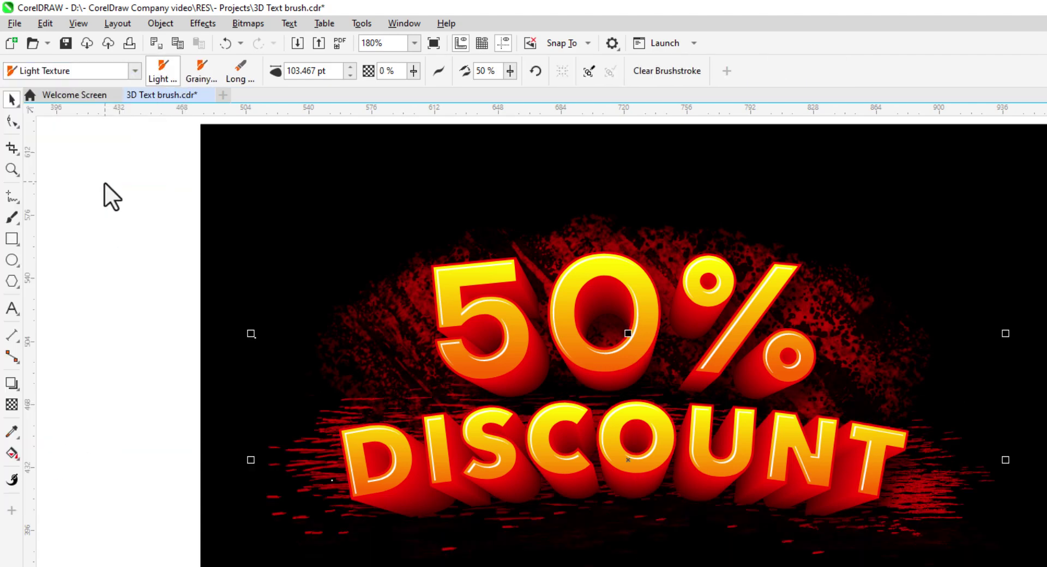
{"action": "left_click", "coordinate": [135, 71]}
{"action": "left_click", "coordinate": [82, 271]}
{"action": "left_click", "coordinate": [135, 71]}
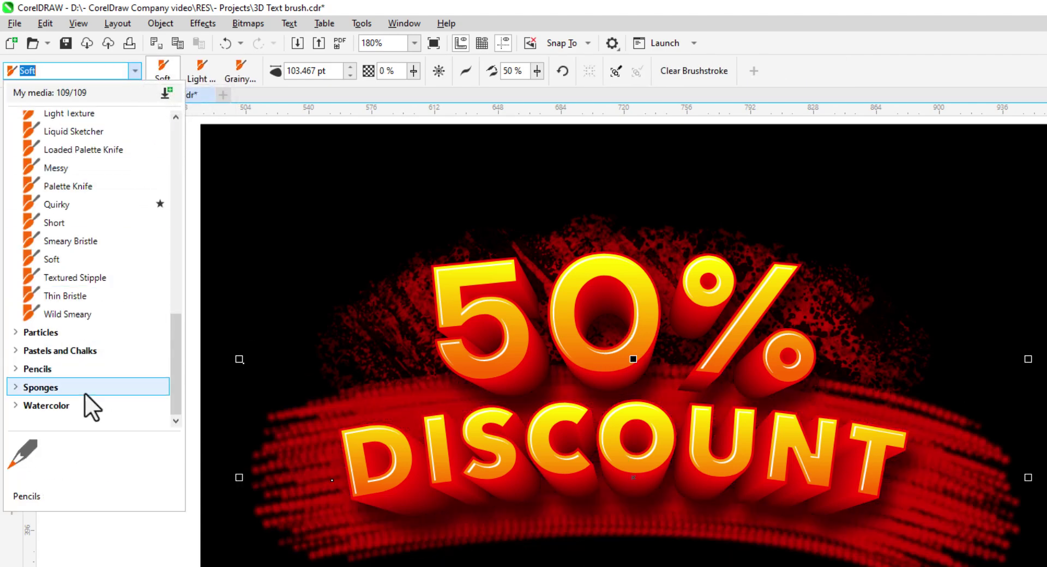
{"action": "left_click", "coordinate": [57, 404]}
{"action": "left_click", "coordinate": [66, 308]}
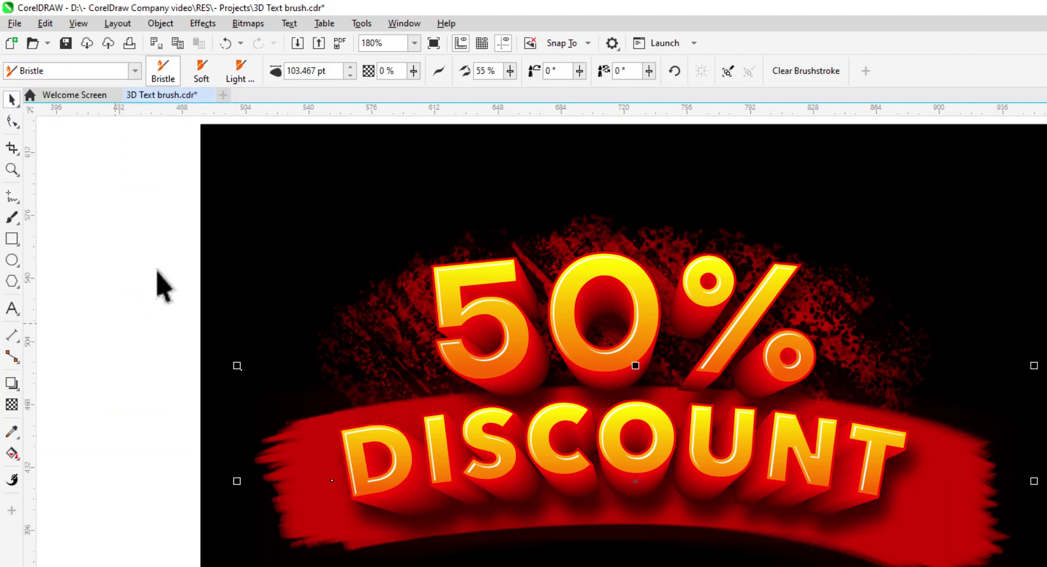
{"action": "left_click", "coordinate": [132, 69]}
{"action": "left_click", "coordinate": [61, 346]}
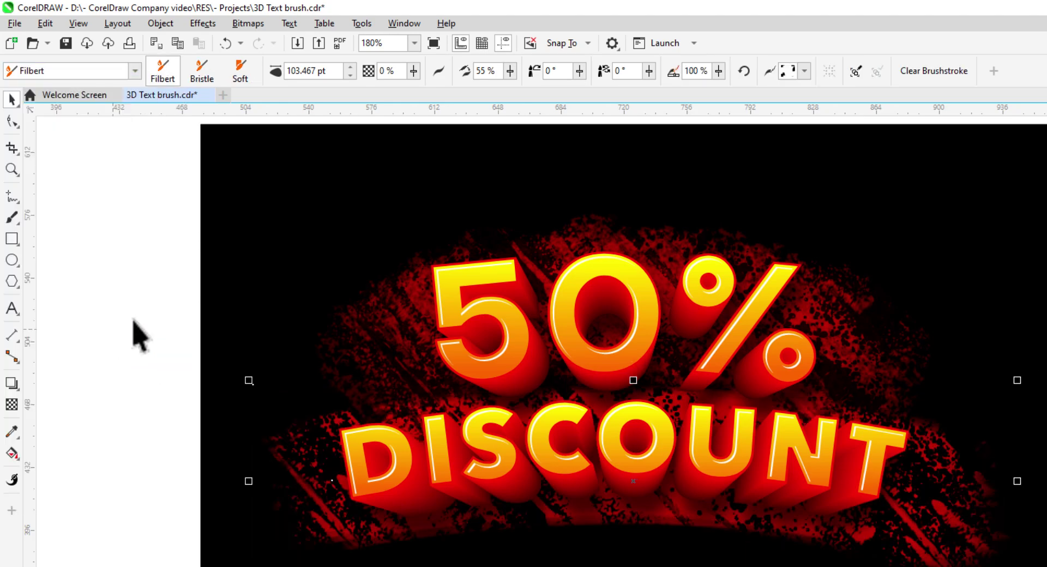
{"action": "scroll", "coordinate": [712, 459], "scroll_direction": "down", "scroll_amount": 1}
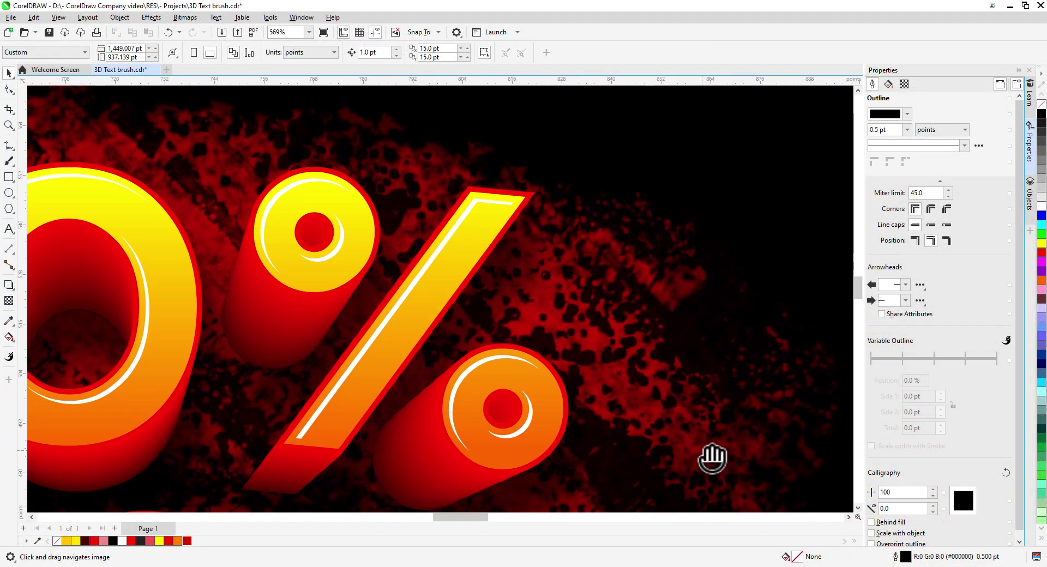
{"action": "scroll", "coordinate": [760, 363], "scroll_direction": "down", "scroll_amount": 1}
{"action": "scroll", "coordinate": [748, 365], "scroll_direction": "down", "scroll_amount": 1}
{"action": "left_click_drag", "start_coordinate": [743, 353], "coordinate": [743, 297]}
{"action": "scroll", "coordinate": [732, 304], "scroll_direction": "down", "scroll_amount": 1}
{"action": "scroll", "coordinate": [655, 376], "scroll_direction": "down", "scroll_amount": 1}
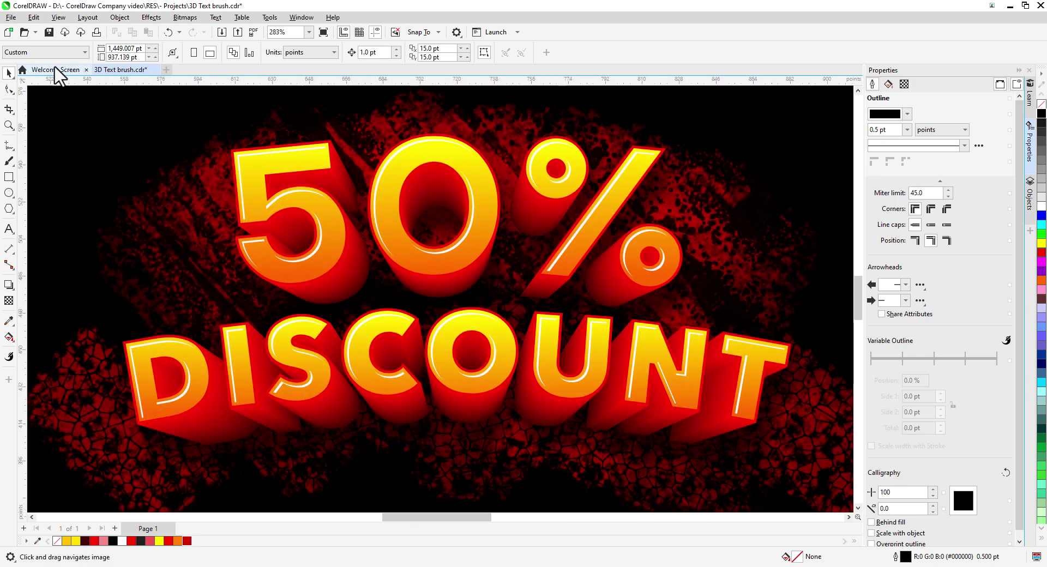
- Filter the Store to free new painterly brush packs and download the Neon Lights pack
{"action": "left_click", "coordinate": [55, 70]}
{"action": "left_click", "coordinate": [199, 239]}
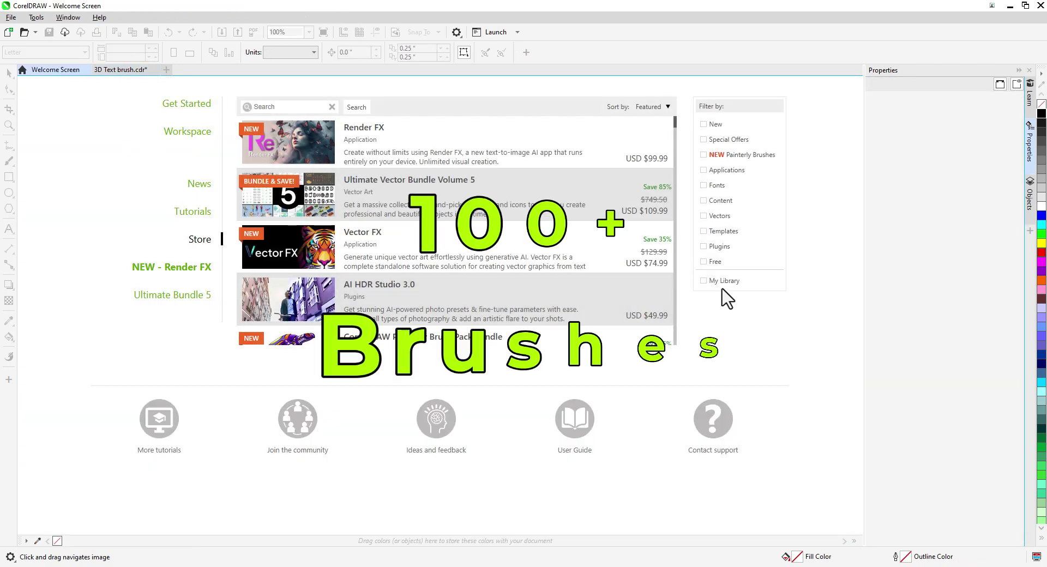
{"action": "left_click", "coordinate": [710, 262]}
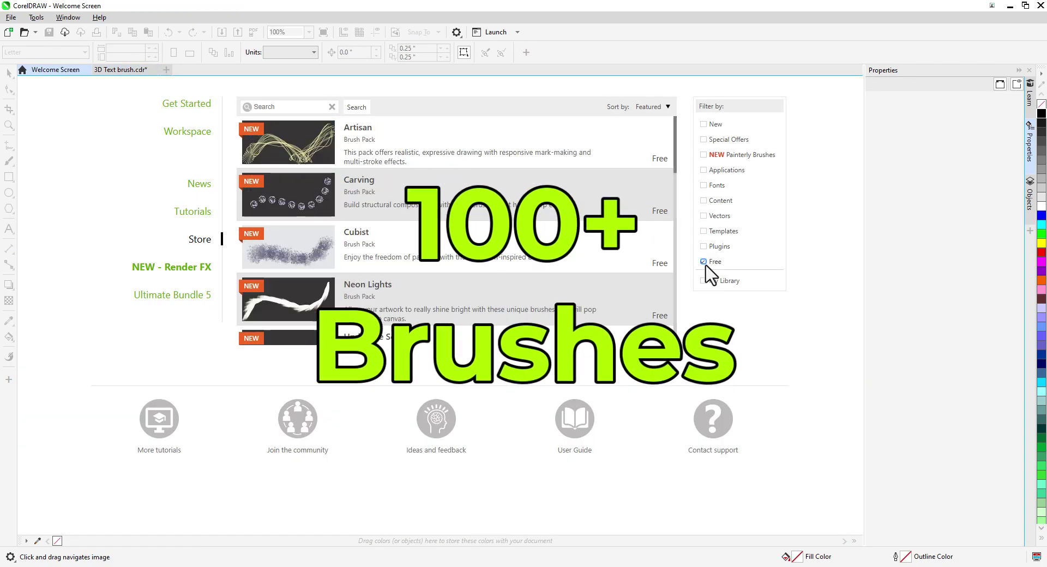
{"action": "left_click", "coordinate": [704, 155]}
{"action": "scroll", "coordinate": [604, 287], "scroll_direction": "down", "scroll_amount": 1}
{"action": "scroll", "coordinate": [604, 280], "scroll_direction": "down", "scroll_amount": 5}
{"action": "scroll", "coordinate": [583, 196], "scroll_direction": "up", "scroll_amount": 1}
{"action": "scroll", "coordinate": [445, 316], "scroll_direction": "down", "scroll_amount": 2}
{"action": "scroll", "coordinate": [444, 316], "scroll_direction": "down", "scroll_amount": 2}
{"action": "left_click", "coordinate": [436, 174]}
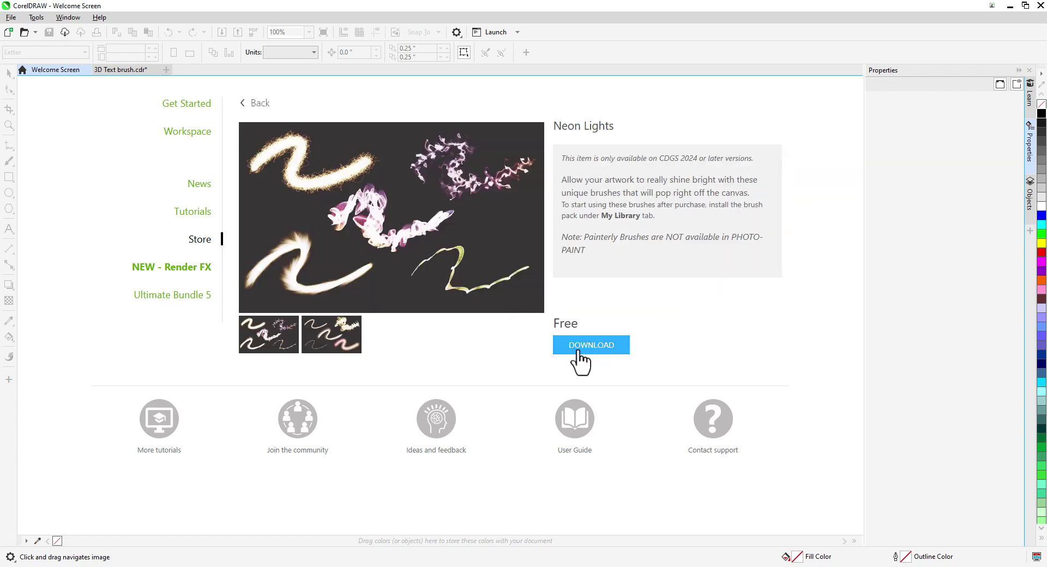
{"action": "left_click", "coordinate": [553, 353]}
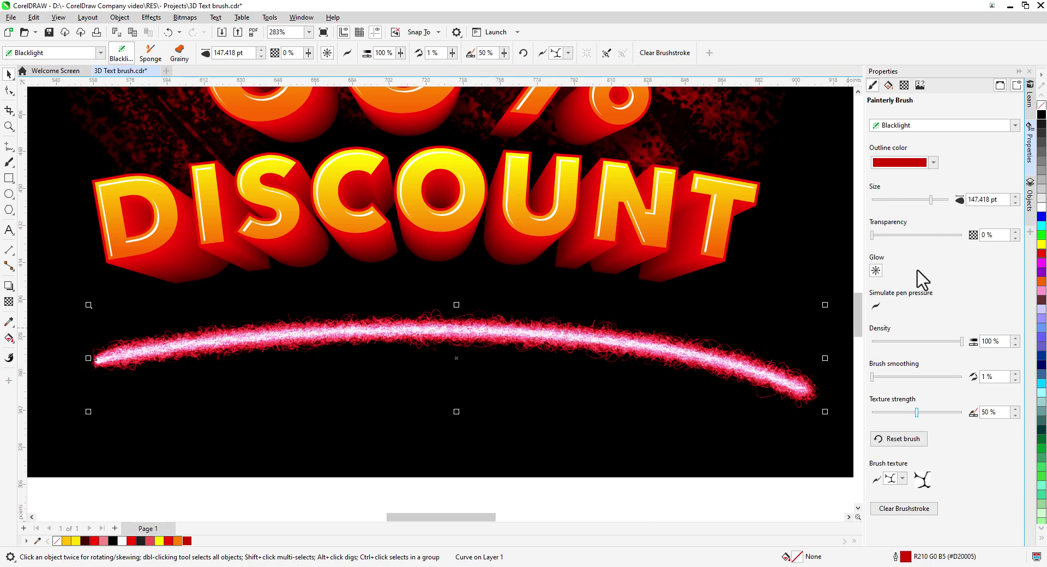
- Switch the stroke to the Neon Lights Ether then Phosphor brush, shrink it, and bend it into a gentle arc
{"action": "left_click", "coordinate": [1015, 125]}
{"action": "left_click", "coordinate": [908, 275]}
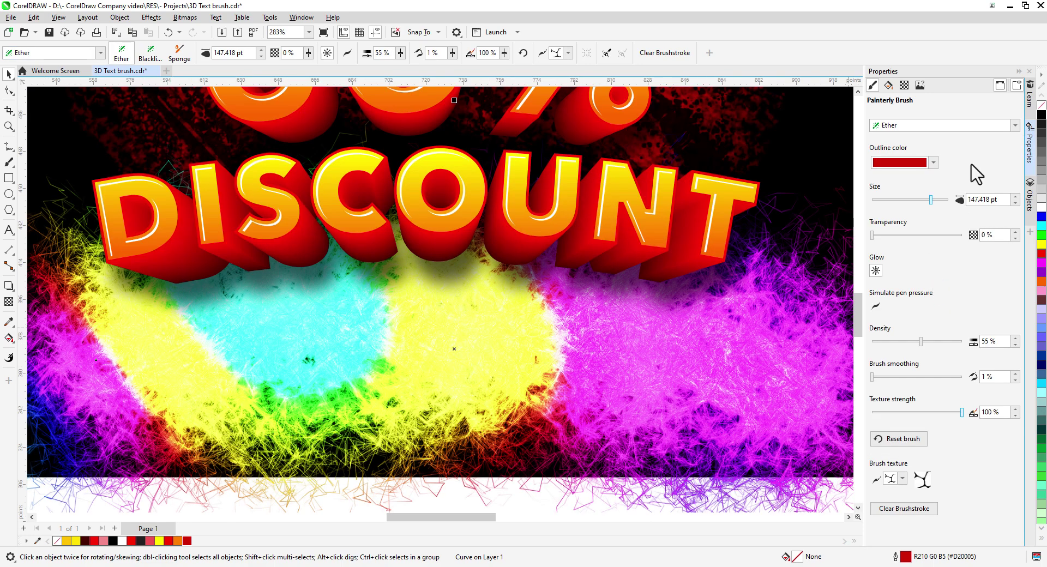
{"action": "left_click_drag", "start_coordinate": [949, 200], "coordinate": [896, 200]}
{"action": "left_click", "coordinate": [1015, 125]}
{"action": "left_click", "coordinate": [913, 343]}
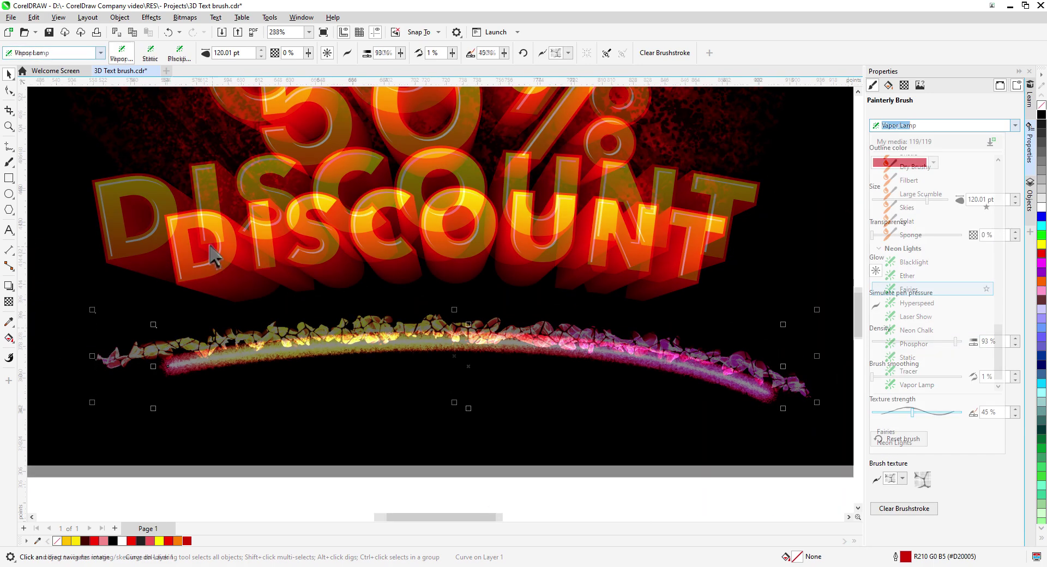
{"action": "left_click_drag", "start_coordinate": [327, 349], "coordinate": [323, 412]}
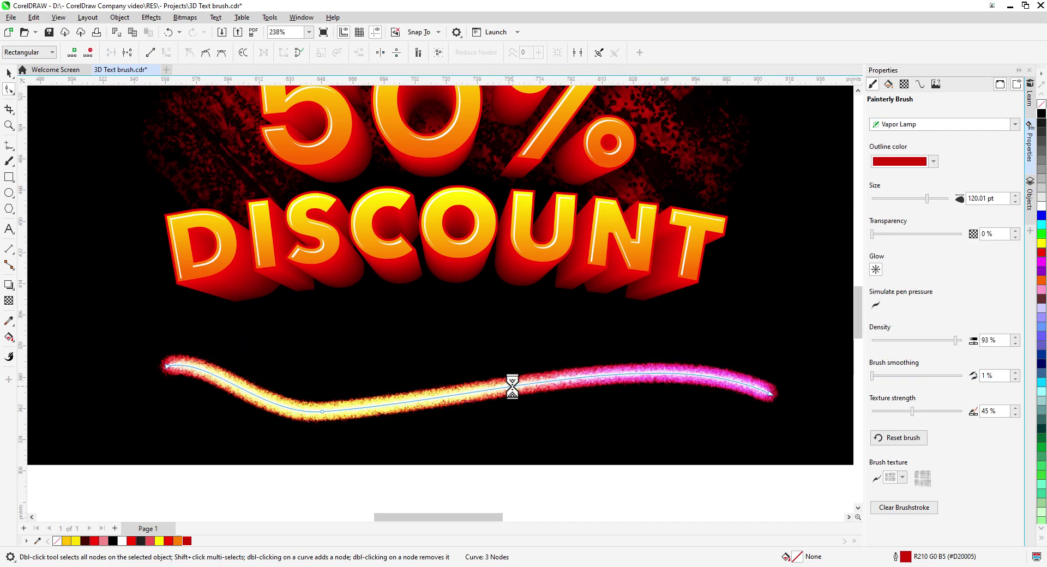
{"action": "mouse_move", "coordinate": [512, 387]}
{"action": "left_mouse_down"}
{"action": "mouse_move", "coordinate": [575, 297]}
{"action": "mouse_move", "coordinate": [633, 474]}
{"action": "left_mouse_up"}
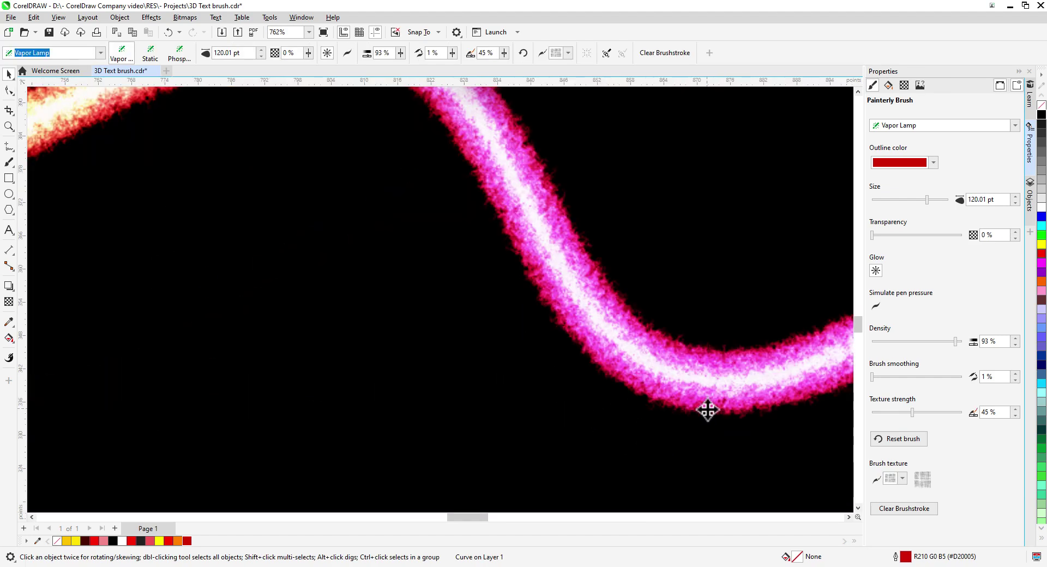
{"action": "scroll", "coordinate": [655, 465], "scroll_direction": "down", "scroll_amount": 1}
{"action": "scroll", "coordinate": [762, 484], "scroll_direction": "down", "scroll_amount": 2}
{"action": "scroll", "coordinate": [707, 466], "scroll_direction": "down", "scroll_amount": 3}
{"action": "scroll", "coordinate": [641, 458], "scroll_direction": "down", "scroll_amount": 1}
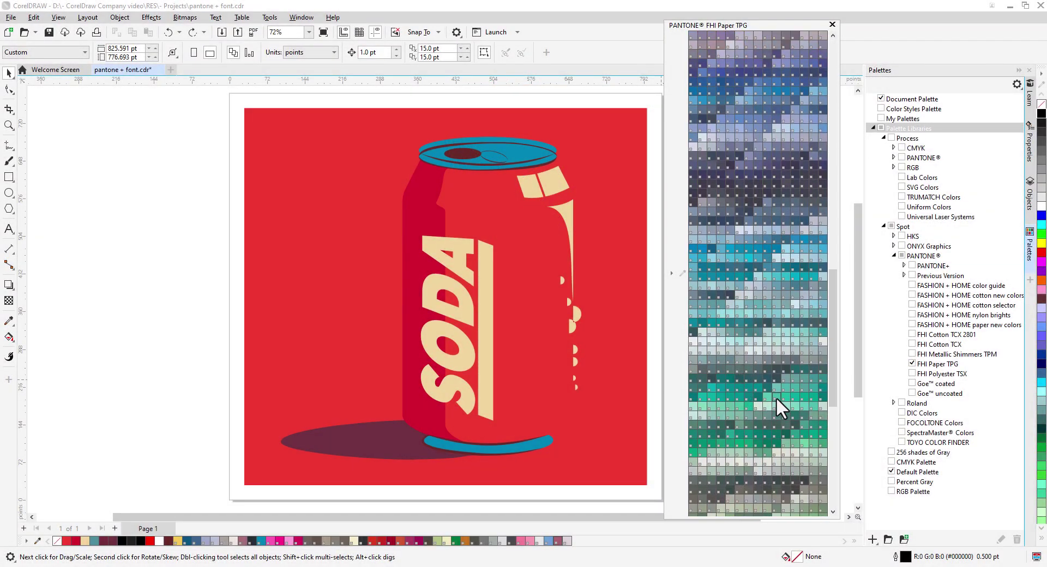
- Drag Pantone swatches on: teal background, dark grey shadow and lid centre, pale mint SODA, green rims
{"action": "left_click_drag", "start_coordinate": [776, 397], "coordinate": [631, 334]}
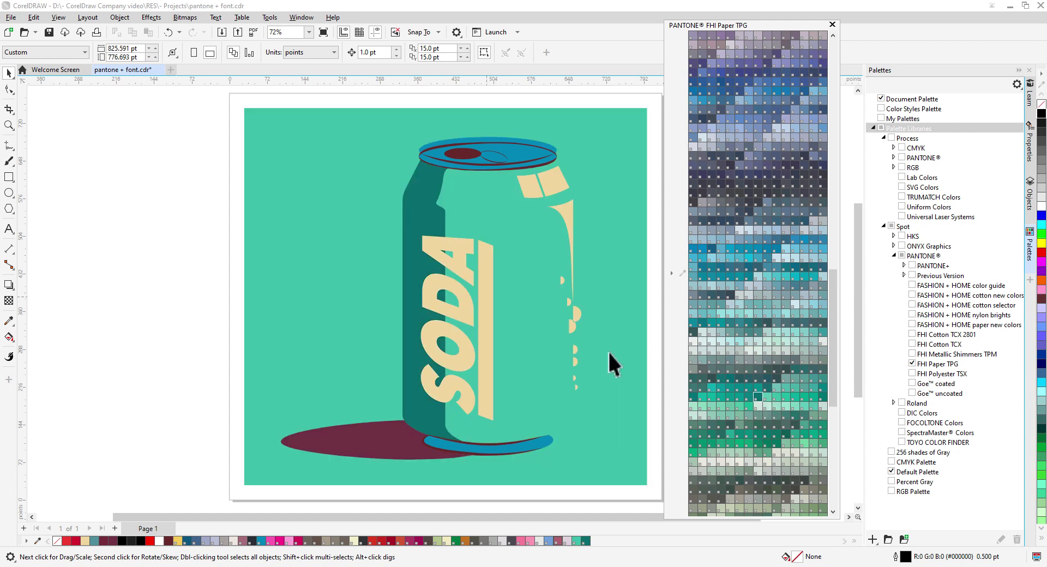
{"action": "left_click_drag", "start_coordinate": [463, 156], "coordinate": [462, 155]}
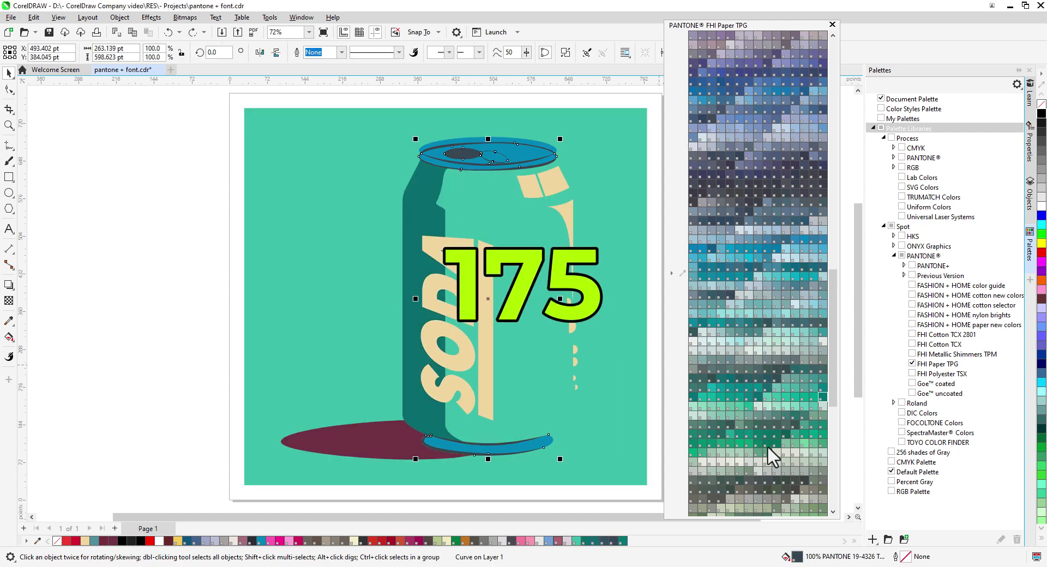
{"action": "left_click_drag", "start_coordinate": [804, 480], "coordinate": [409, 456]}
{"action": "left_click_drag", "start_coordinate": [797, 414], "coordinate": [441, 392]}
{"action": "scroll", "coordinate": [769, 461], "scroll_direction": "down", "scroll_amount": 4}
{"action": "left_click_drag", "start_coordinate": [544, 178], "coordinate": [550, 154]}
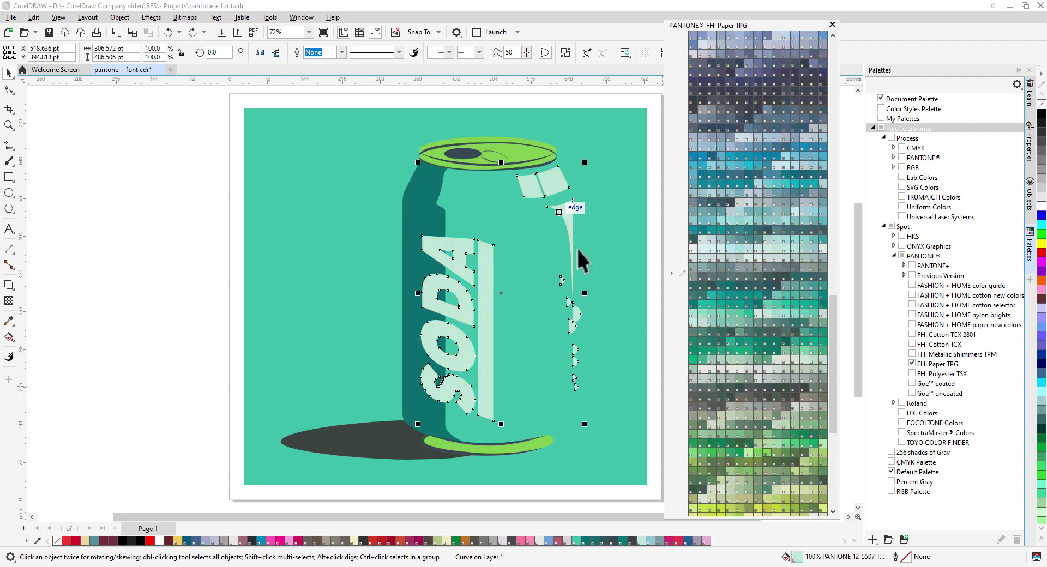
{"action": "left_click", "coordinate": [656, 365]}
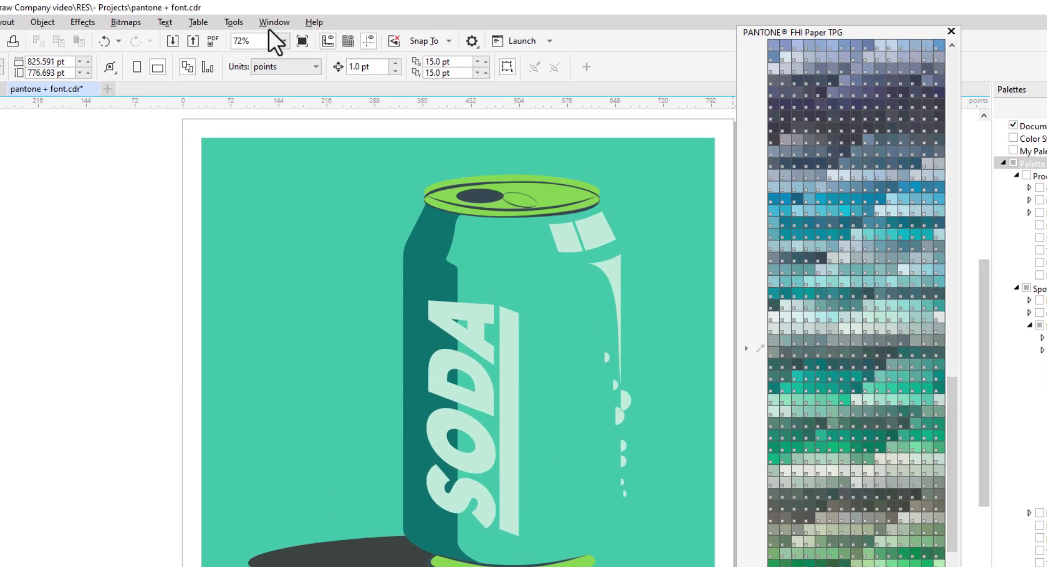
{"action": "left_click", "coordinate": [301, 17]}
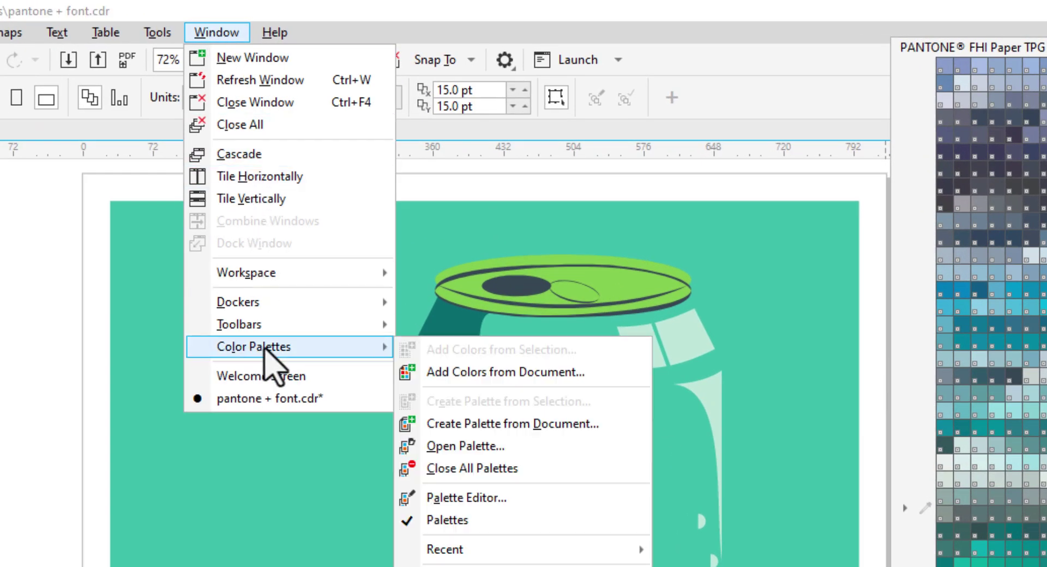
{"action": "mouse_move", "coordinate": [261, 181]}
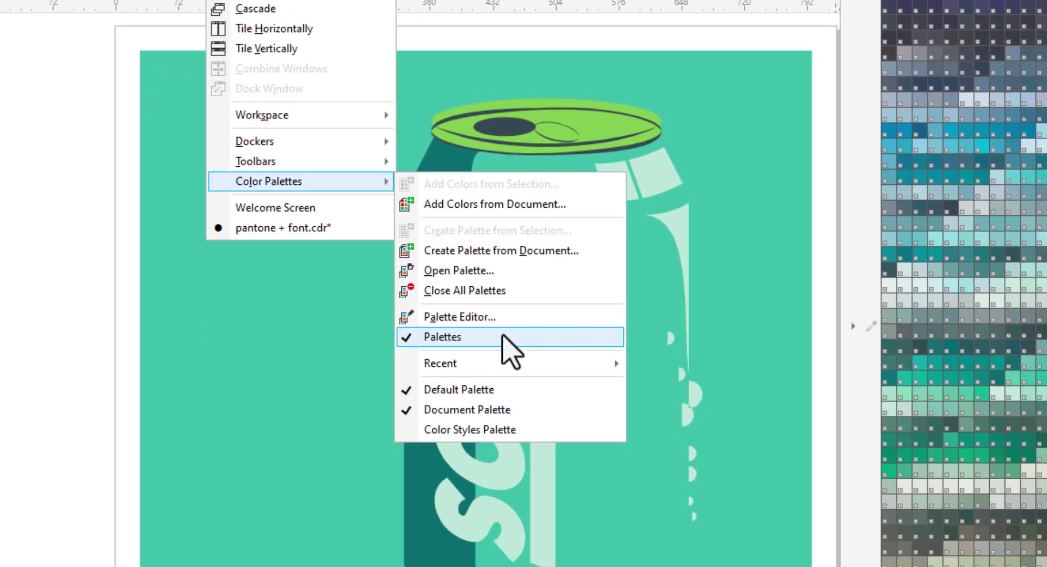
- Tick PANTONE+ CMYK Coated and COLOR BRIDGE Coated-V5 under Process, and FHI Polyester TSX under Spot
{"action": "left_click", "coordinate": [493, 353]}
{"action": "left_click", "coordinate": [834, 139]}
{"action": "left_click", "coordinate": [834, 139]}
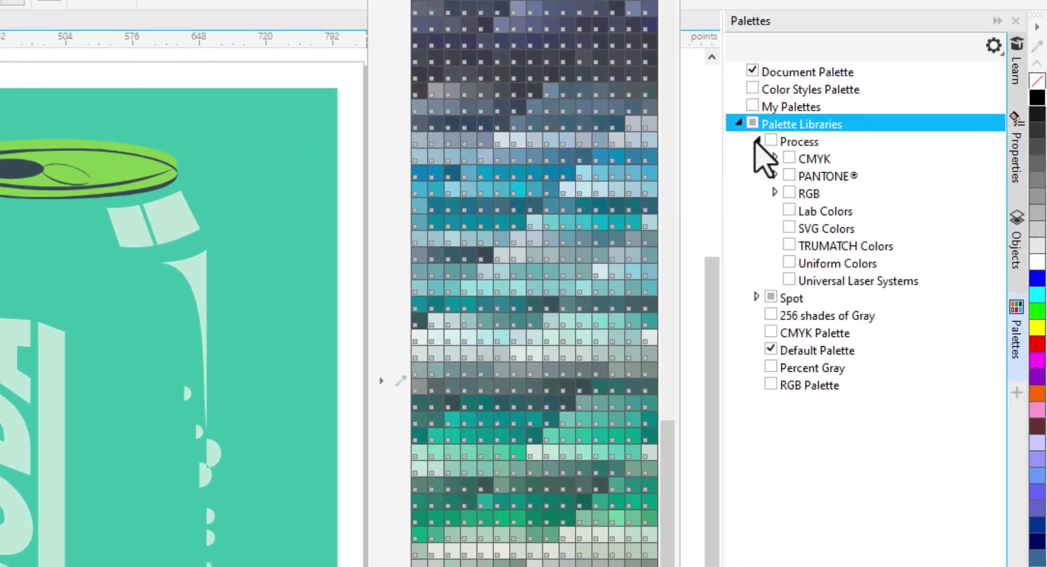
{"action": "left_click", "coordinate": [772, 176]}
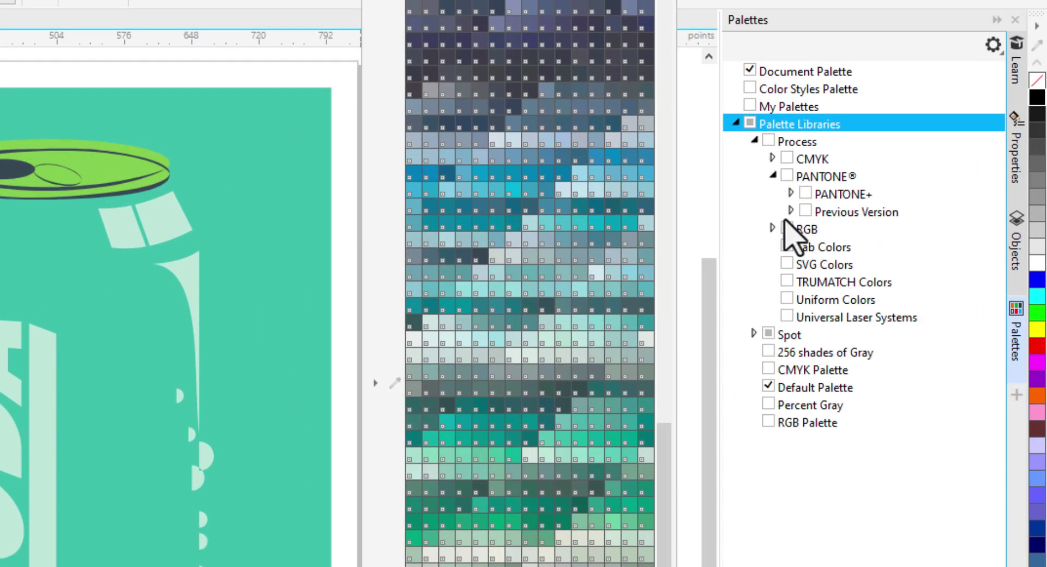
{"action": "left_click", "coordinate": [791, 193]}
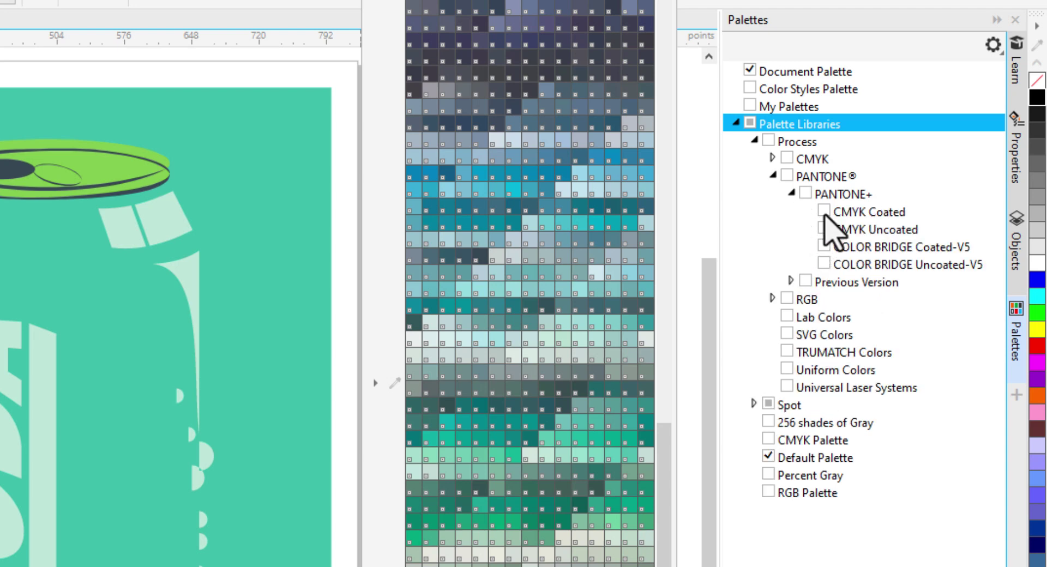
{"action": "left_click", "coordinate": [824, 213]}
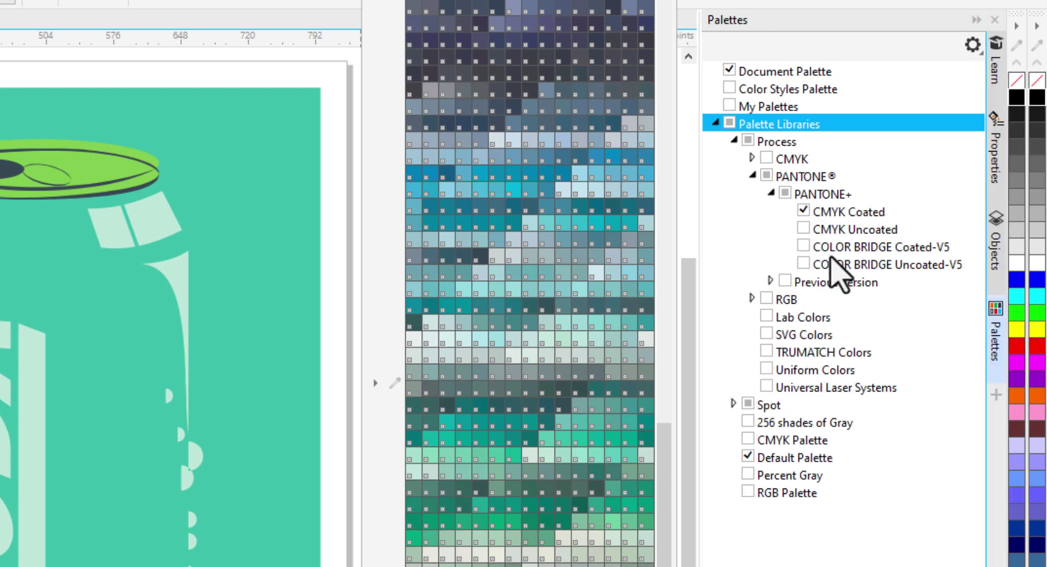
{"action": "left_click", "coordinate": [804, 248]}
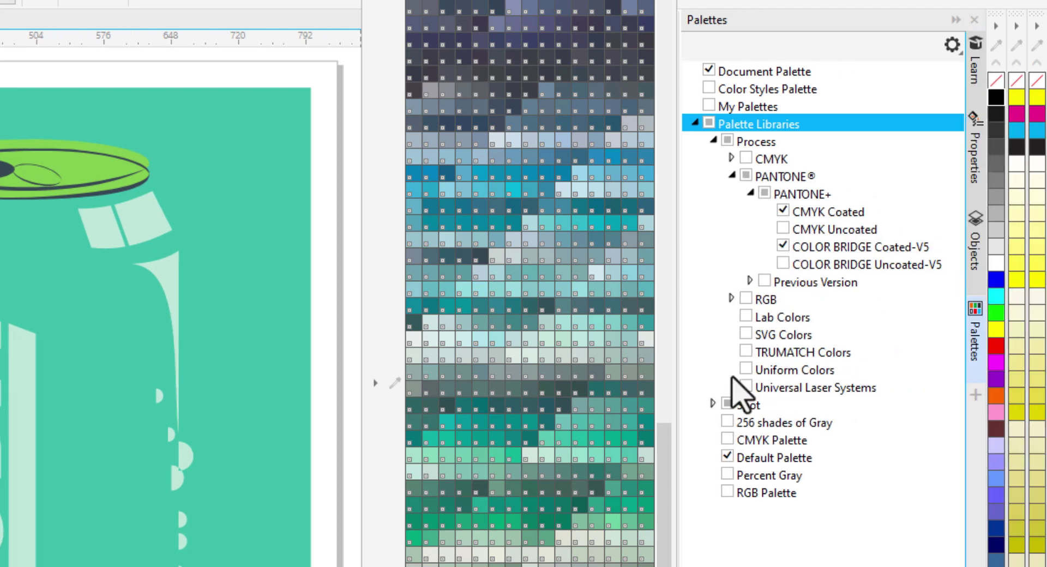
{"action": "left_click", "coordinate": [713, 404]}
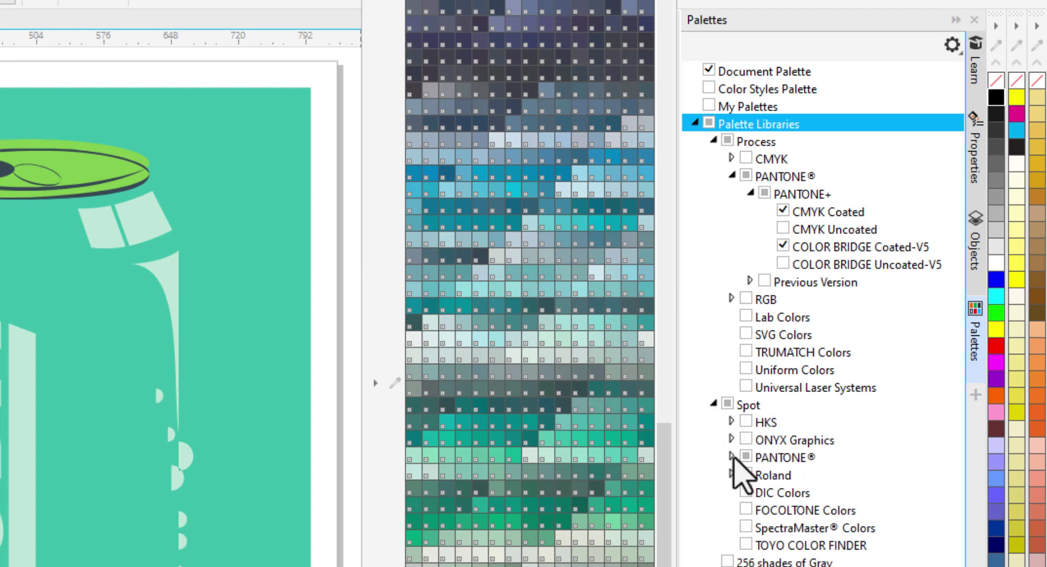
{"action": "left_click", "coordinate": [732, 458]}
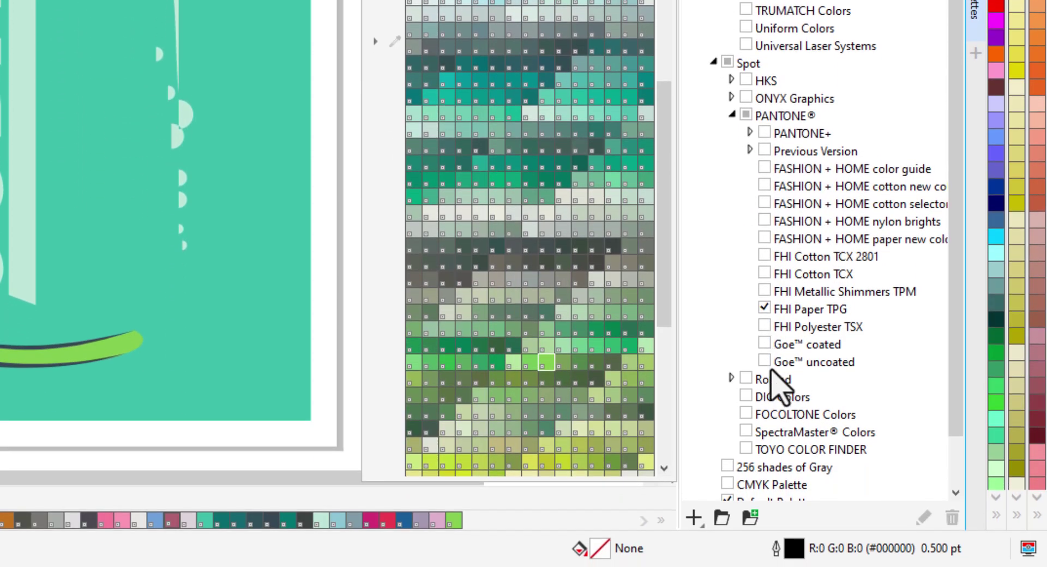
{"action": "left_click", "coordinate": [765, 327]}
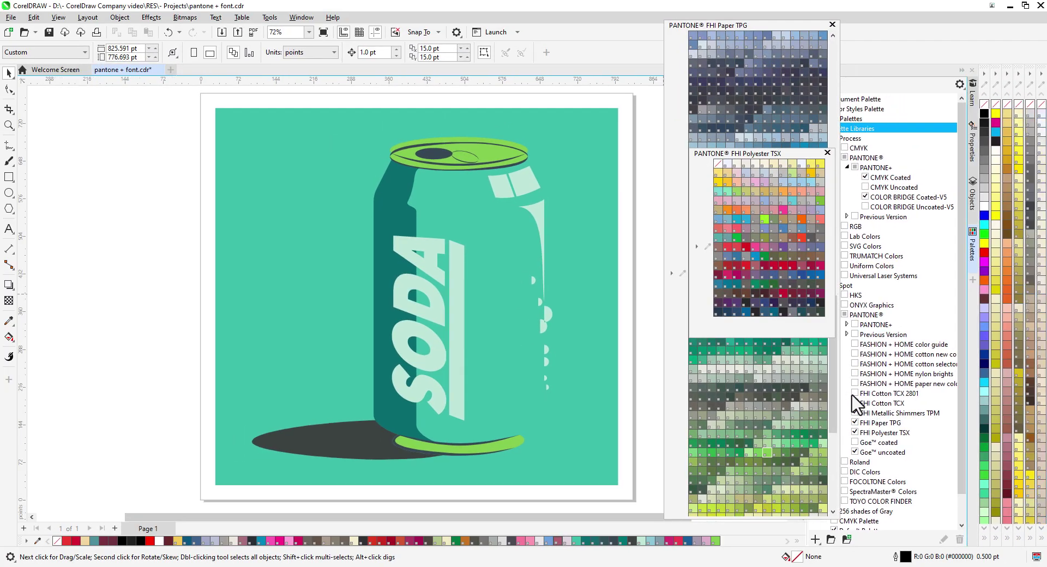
- Enable FHI Cotton TCX 2801, drag a golden olive swatch onto the rims, and close both floating palettes
{"action": "left_click", "coordinate": [855, 394]}
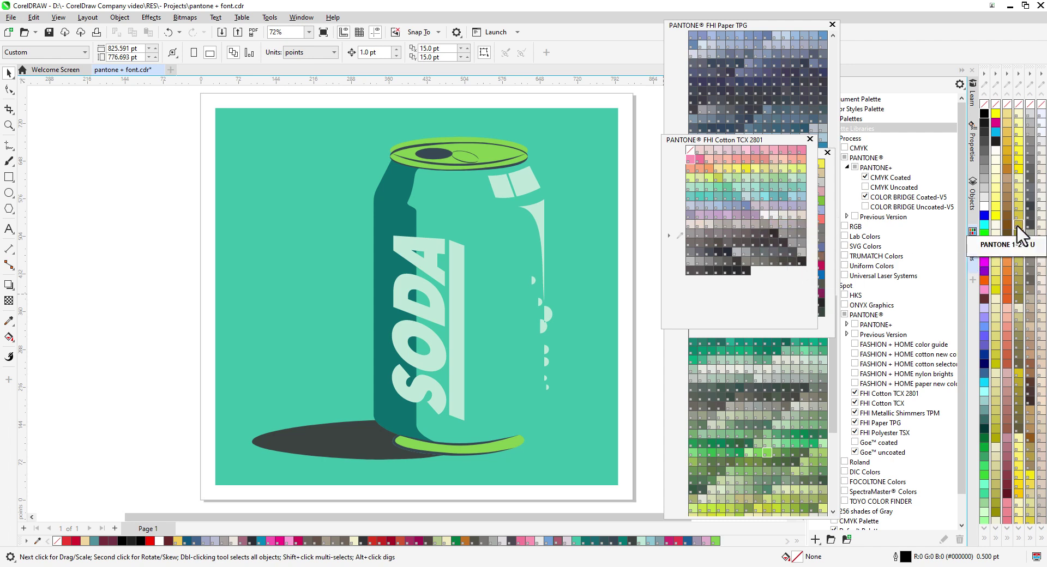
{"action": "left_click_drag", "start_coordinate": [1017, 227], "coordinate": [486, 149]}
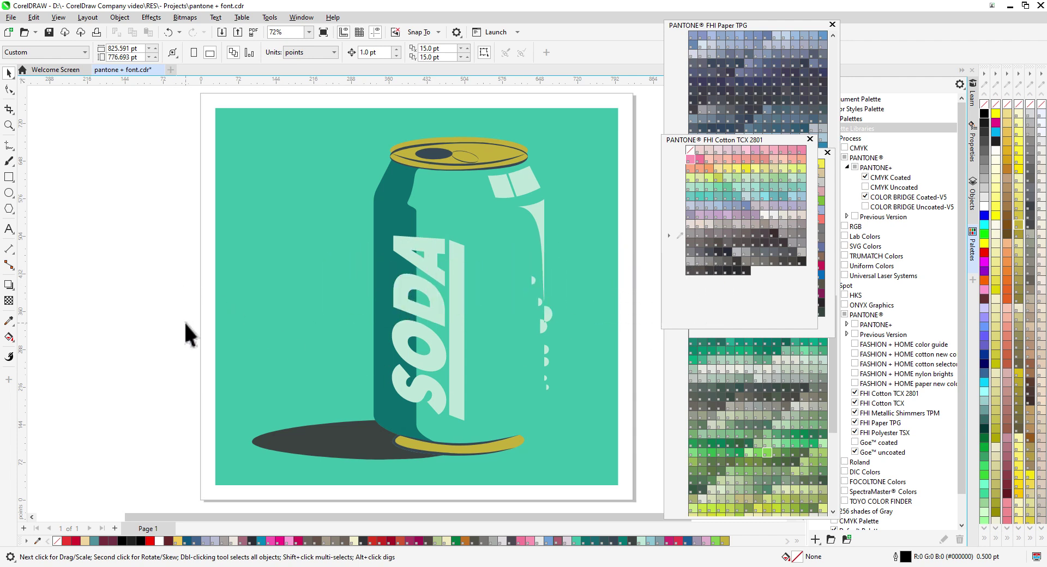
{"action": "left_click", "coordinate": [810, 138]}
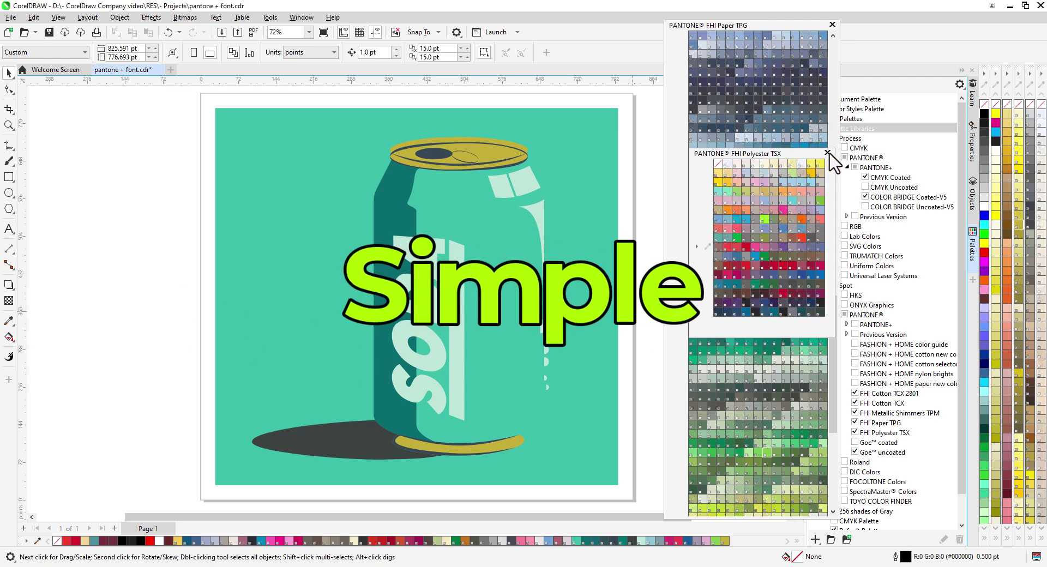
{"action": "left_click", "coordinate": [827, 153]}
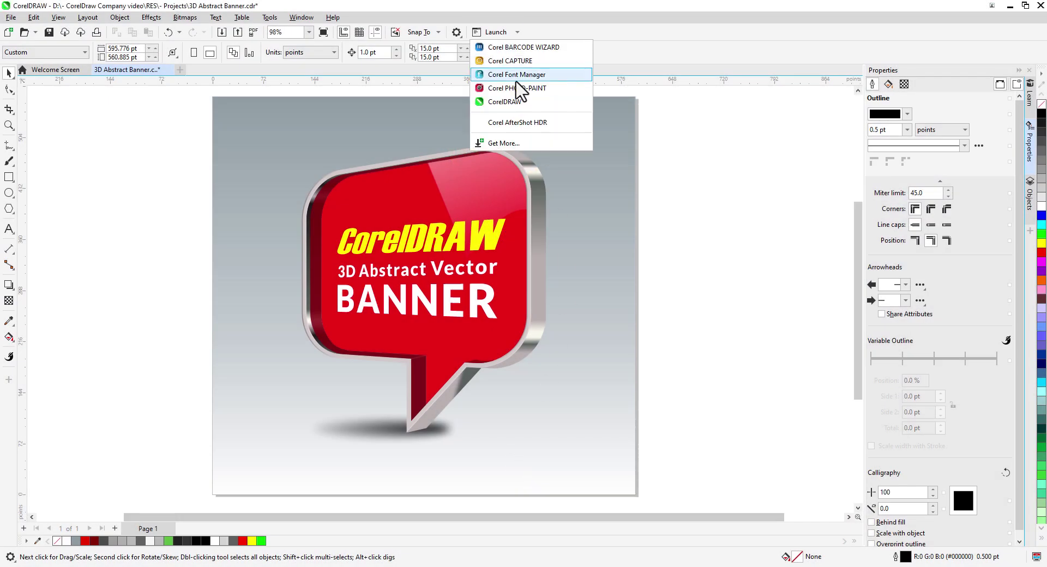
- Install Advent Pro from Google Fonts in Corel Font Manager
{"action": "left_click", "coordinate": [534, 75]}
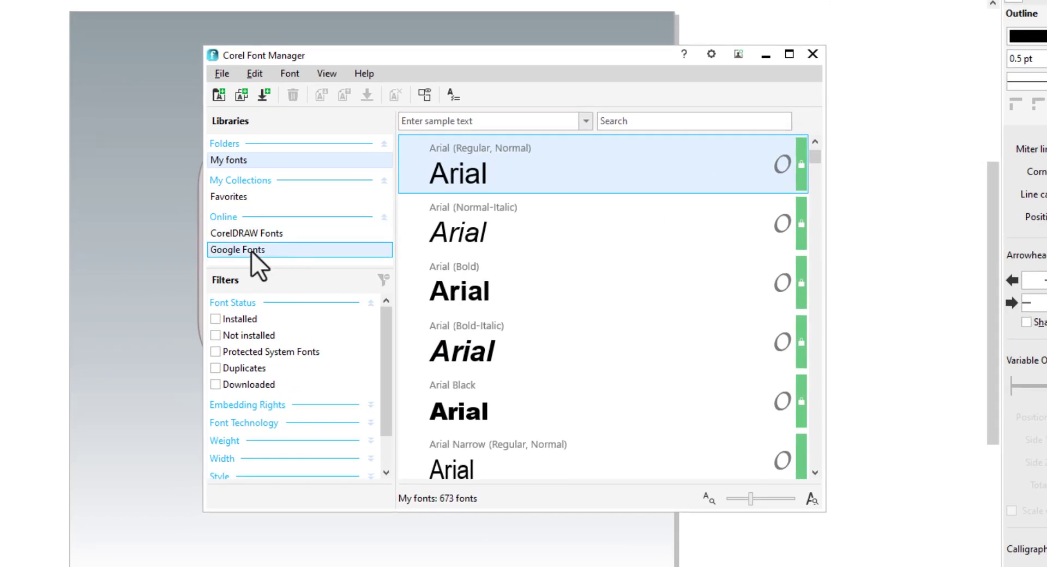
{"action": "left_click", "coordinate": [252, 250]}
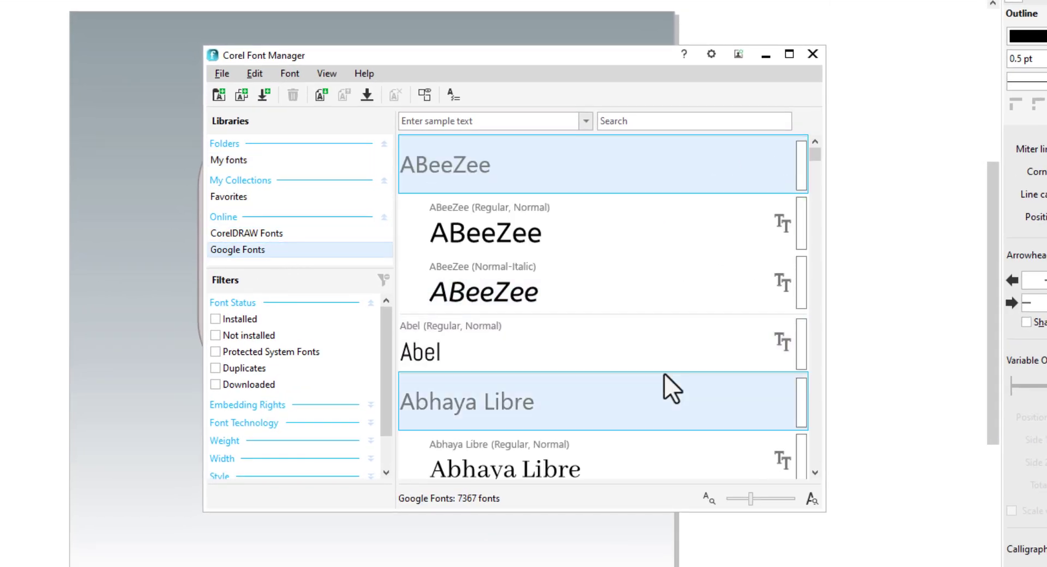
{"action": "scroll", "coordinate": [660, 352], "scroll_direction": "down", "scroll_amount": 5}
{"action": "scroll", "coordinate": [656, 346], "scroll_direction": "down", "scroll_amount": 5}
{"action": "scroll", "coordinate": [656, 346], "scroll_direction": "down", "scroll_amount": 5}
{"action": "scroll", "coordinate": [633, 311], "scroll_direction": "down", "scroll_amount": 4}
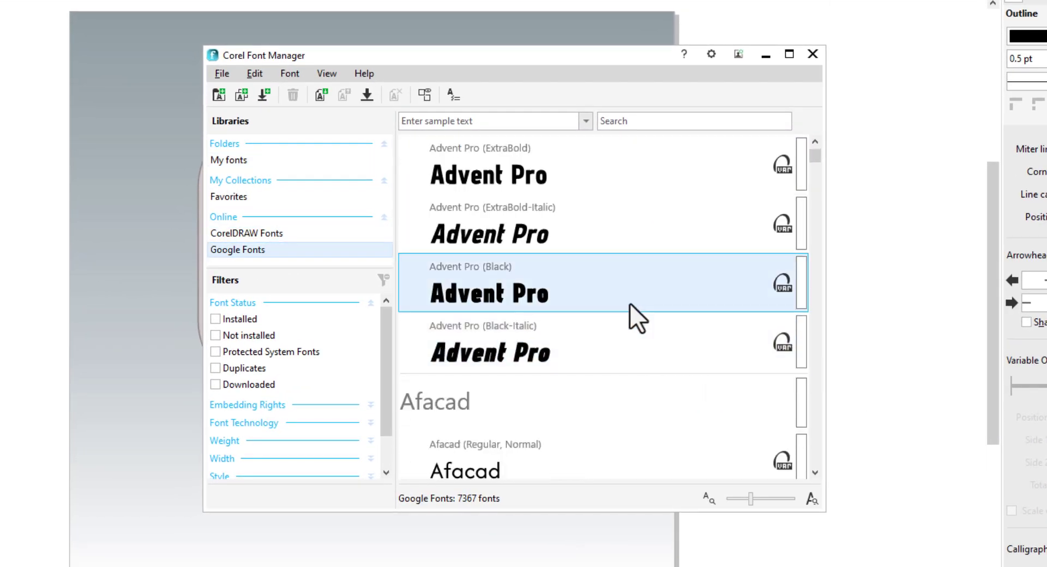
{"action": "scroll", "coordinate": [589, 349], "scroll_direction": "down", "scroll_amount": 1}
{"action": "right_click", "coordinate": [584, 348]}
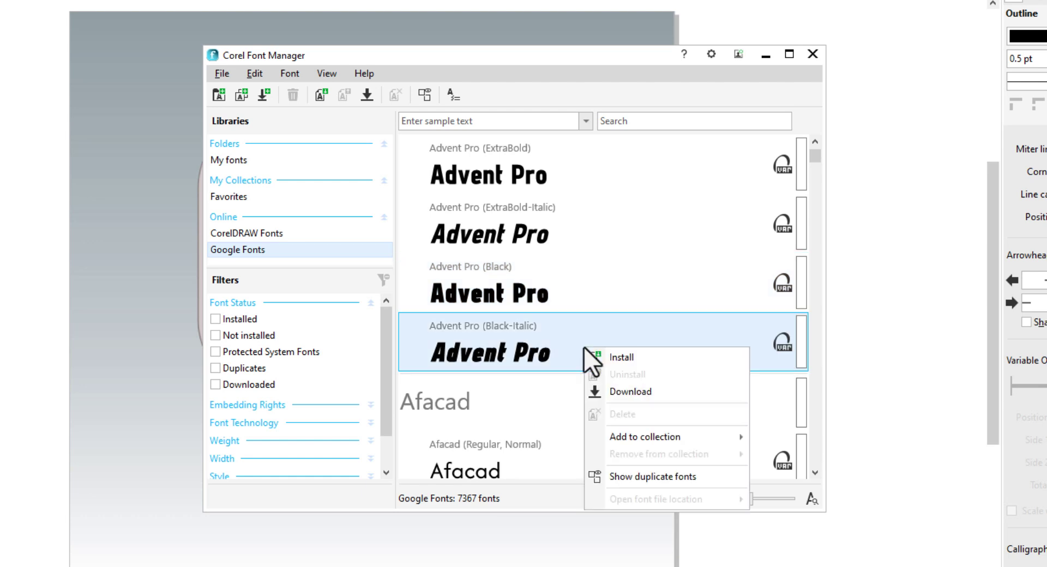
{"action": "left_click", "coordinate": [623, 361]}
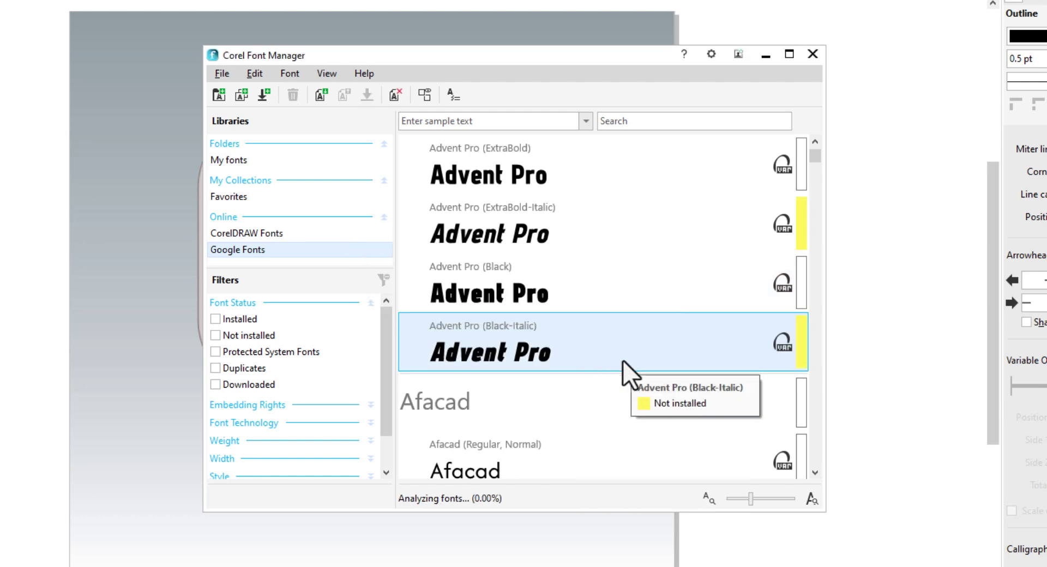
- Set the banner's CorelDRAW heading in Advent Pro ExtraBold-Italic
{"action": "left_click", "coordinate": [814, 73]}
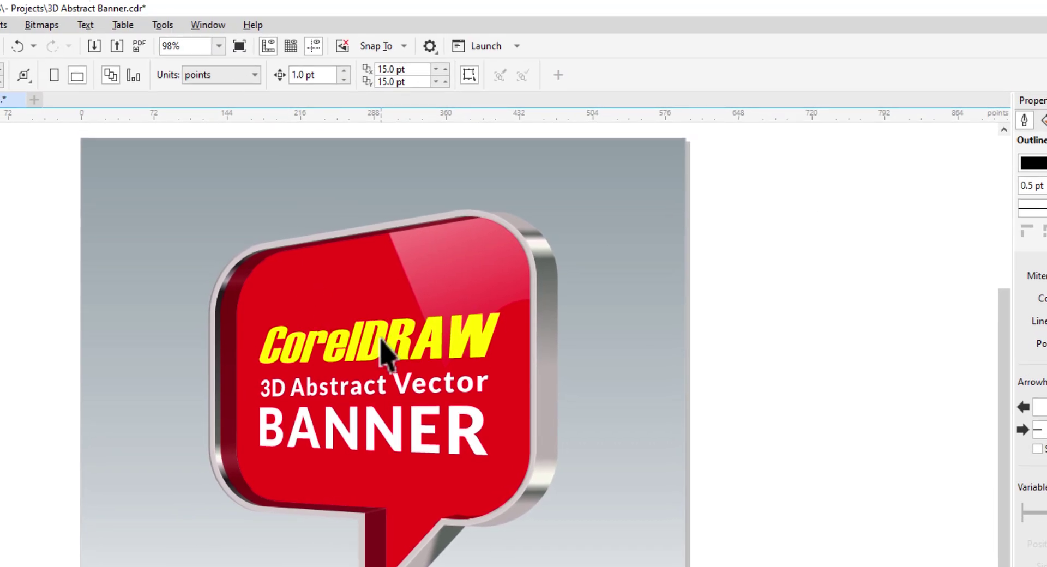
{"action": "left_click", "coordinate": [258, 349]}
{"action": "left_click", "coordinate": [320, 76]}
{"action": "mouse_move", "coordinate": [299, 145]}
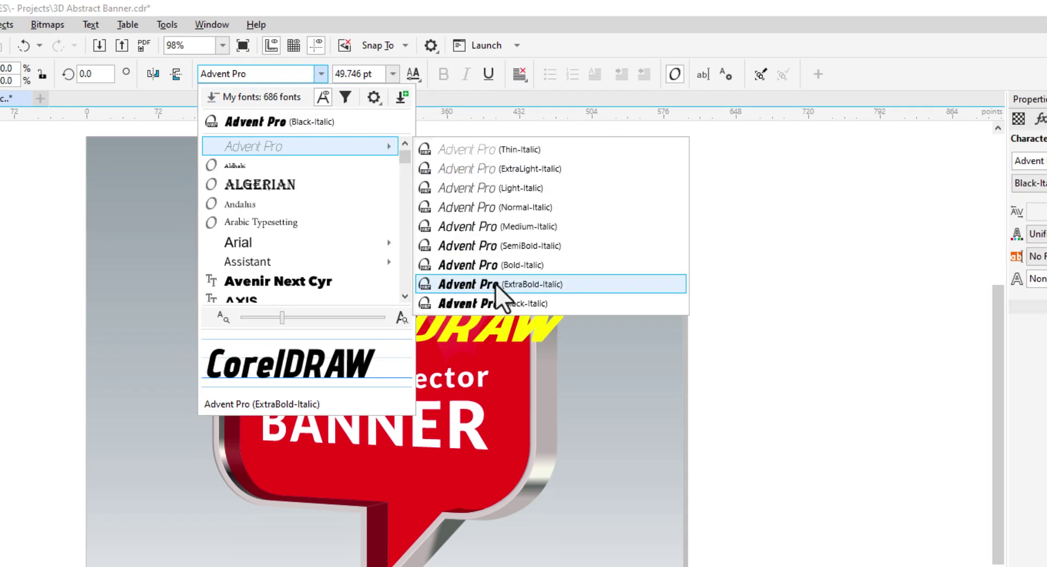
{"action": "left_click", "coordinate": [491, 282]}
{"action": "left_click", "coordinate": [704, 266]}
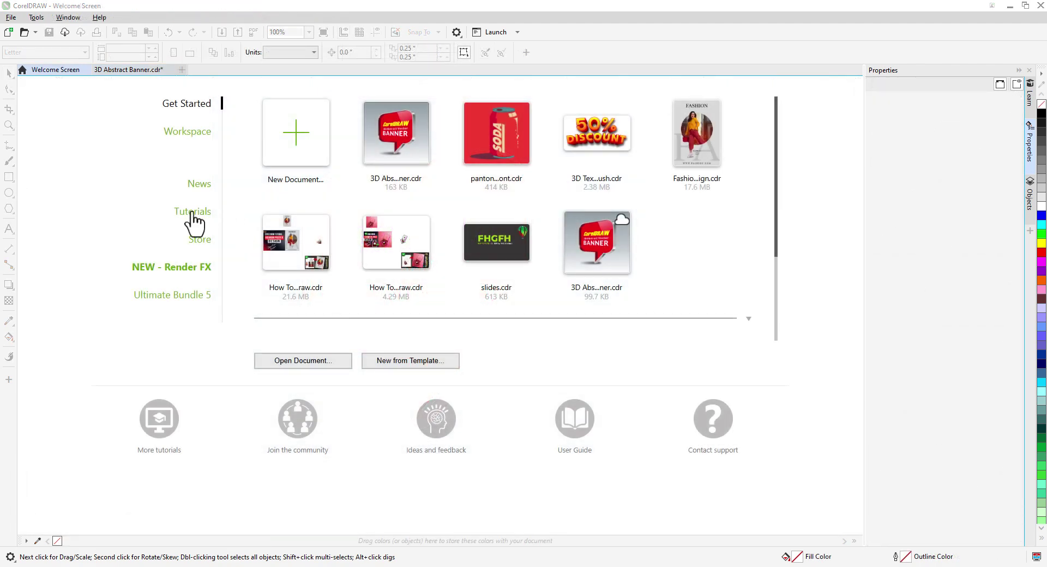
- Scroll through the welcome screen's tutorial listings
{"action": "scroll", "coordinate": [491, 246], "scroll_direction": "down", "scroll_amount": 3}
{"action": "scroll", "coordinate": [538, 262], "scroll_direction": "down", "scroll_amount": 2}
{"action": "scroll", "coordinate": [545, 285], "scroll_direction": "down", "scroll_amount": 3}
{"action": "scroll", "coordinate": [551, 288], "scroll_direction": "down", "scroll_amount": 3}
{"action": "scroll", "coordinate": [553, 291], "scroll_direction": "down", "scroll_amount": 3}
{"action": "scroll", "coordinate": [553, 299], "scroll_direction": "down", "scroll_amount": 3}
{"action": "scroll", "coordinate": [551, 299], "scroll_direction": "down", "scroll_amount": 2}
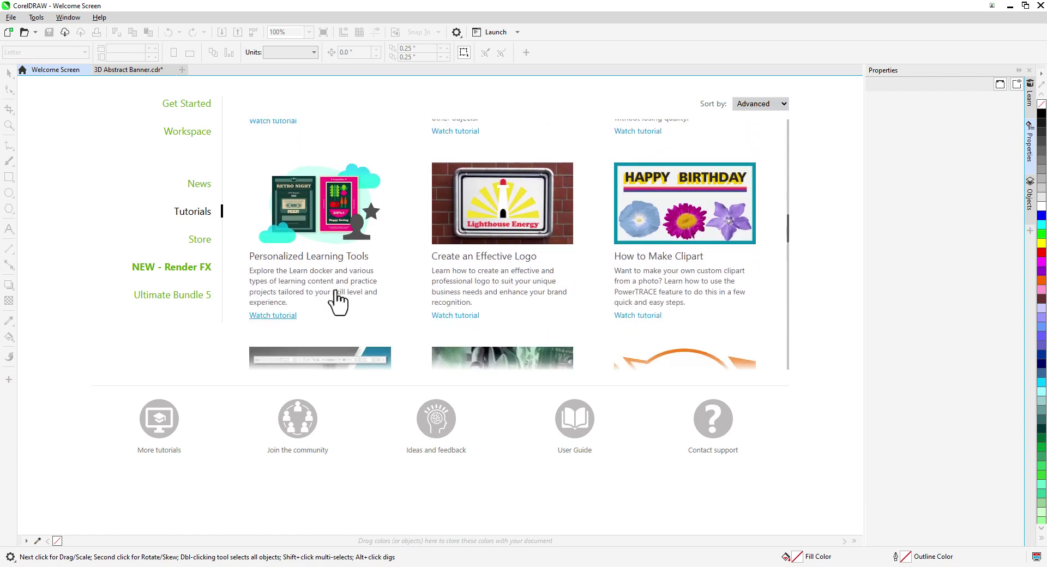
- Filter the store to NEW Painterly Brushes and show only free items
{"action": "left_click", "coordinate": [200, 243]}
{"action": "left_click", "coordinate": [705, 155]}
{"action": "scroll", "coordinate": [600, 202], "scroll_direction": "down", "scroll_amount": 4}
{"action": "scroll", "coordinate": [597, 202], "scroll_direction": "down", "scroll_amount": 3}
{"action": "scroll", "coordinate": [598, 218], "scroll_direction": "down", "scroll_amount": 3}
{"action": "scroll", "coordinate": [599, 229], "scroll_direction": "down", "scroll_amount": 3}
{"action": "scroll", "coordinate": [598, 234], "scroll_direction": "down", "scroll_amount": 3}
{"action": "scroll", "coordinate": [598, 235], "scroll_direction": "down", "scroll_amount": 3}
{"action": "scroll", "coordinate": [622, 250], "scroll_direction": "down", "scroll_amount": 5}
{"action": "left_click", "coordinate": [705, 262]}
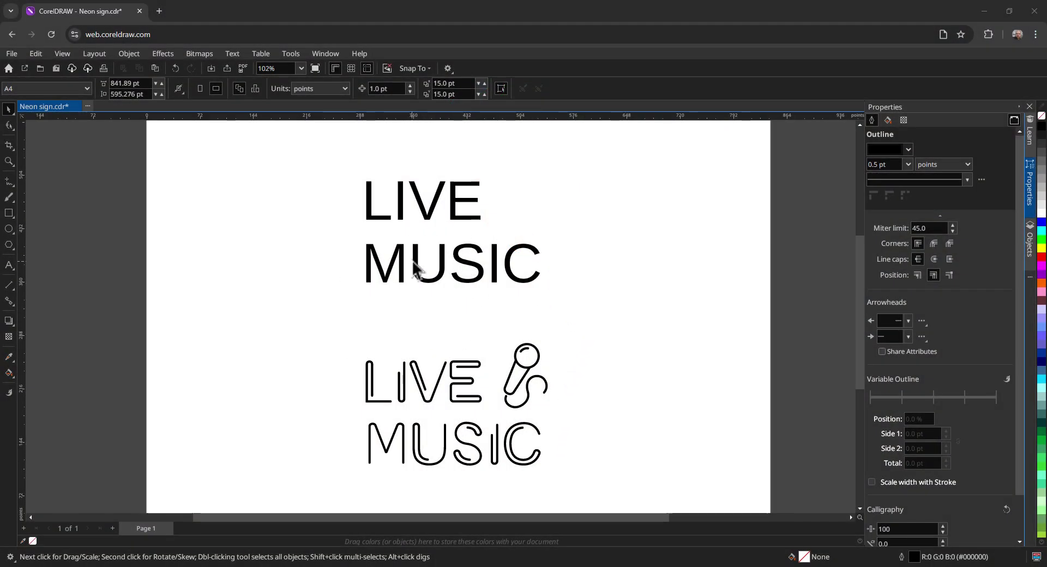
- Zoom in and out on the LIVE MUSIC artwork, then begin an image import
{"action": "scroll", "coordinate": [445, 454], "scroll_direction": "up", "scroll_amount": 3}
{"action": "scroll", "coordinate": [458, 437], "scroll_direction": "up", "scroll_amount": 2}
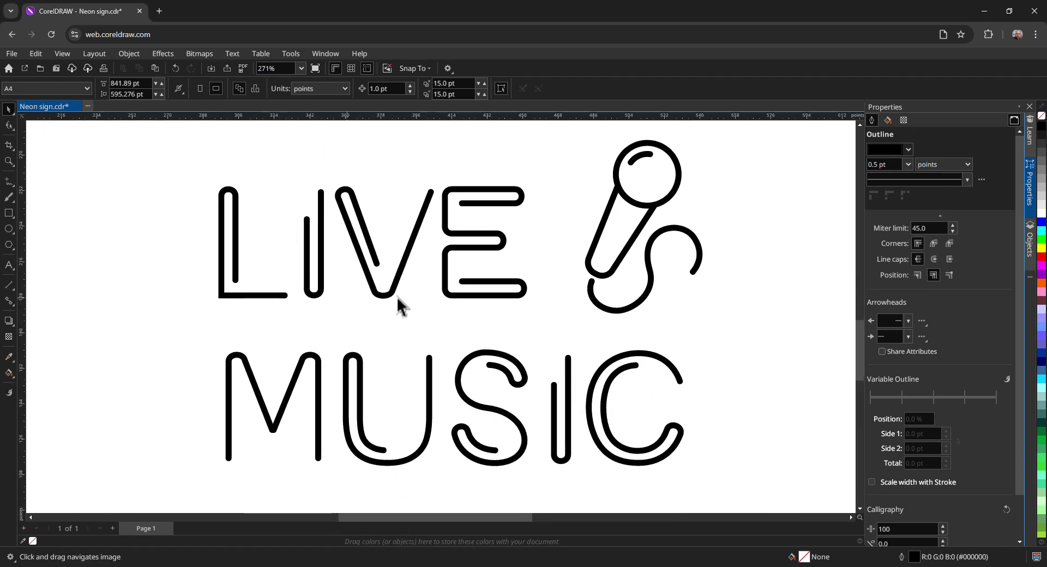
{"action": "scroll", "coordinate": [548, 445], "scroll_direction": "down", "scroll_amount": 3}
{"action": "scroll", "coordinate": [551, 431], "scroll_direction": "down", "scroll_amount": 2}
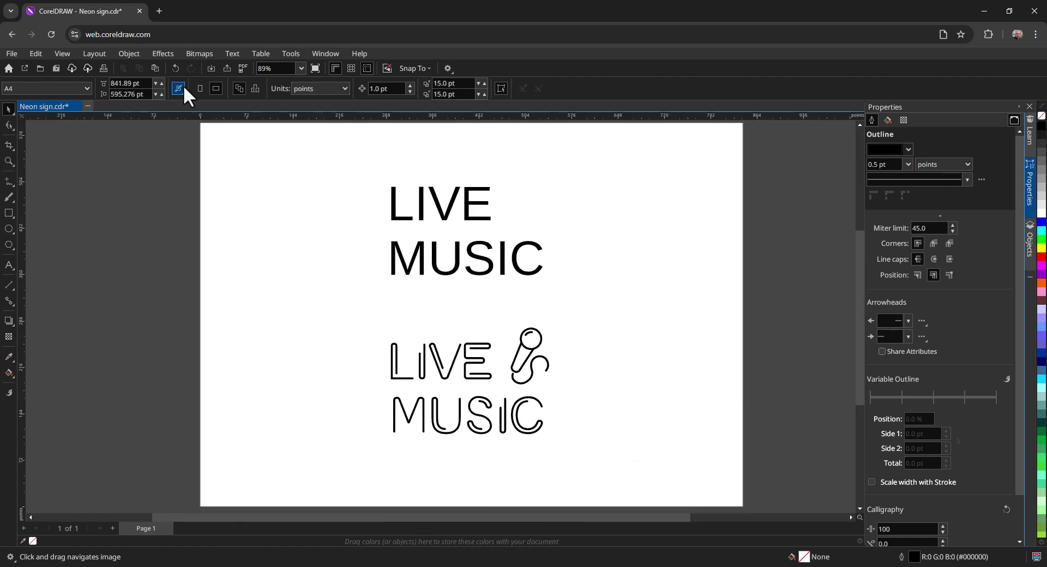
{"action": "left_click", "coordinate": [211, 68]}
- Place background.jpg beside the page and cover it with a black-filled rectangle
{"action": "double_click", "coordinate": [133, 111]}
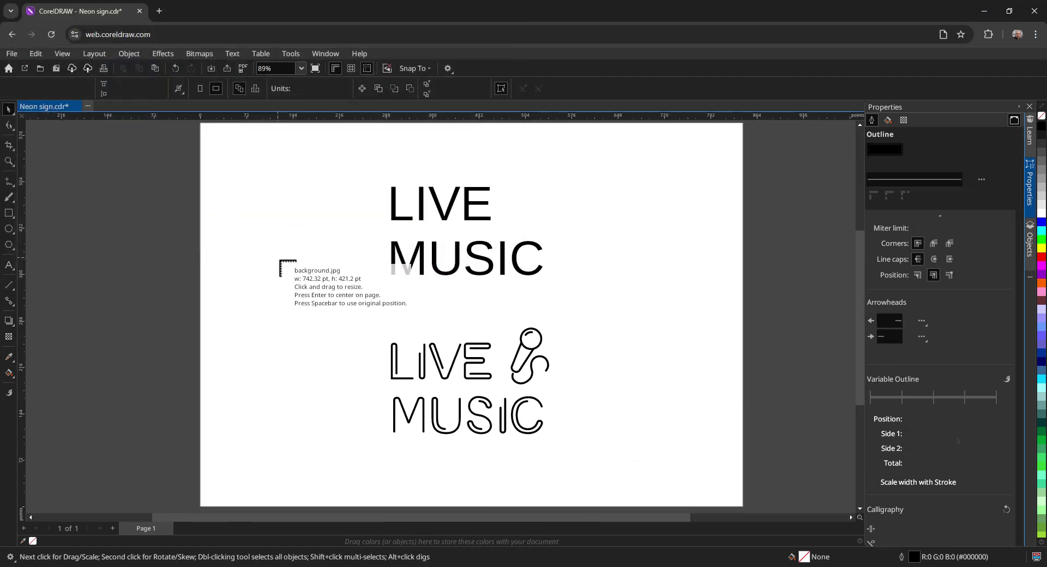
{"action": "left_click", "coordinate": [612, 252]}
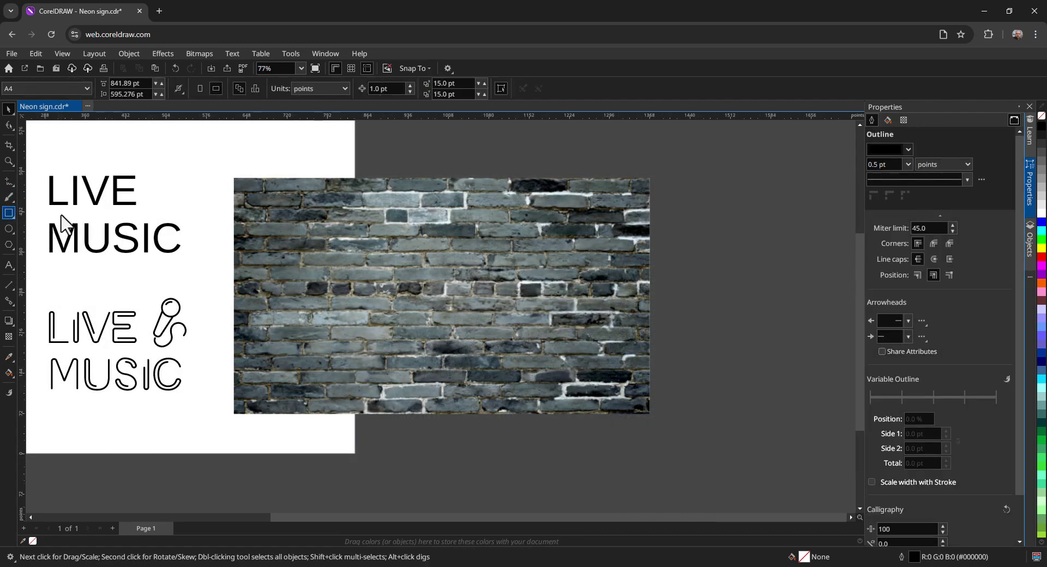
{"action": "left_click_drag", "start_coordinate": [235, 178], "coordinate": [344, 273]}
{"action": "left_click_drag", "start_coordinate": [648, 421], "coordinate": [649, 411]}
{"action": "left_click", "coordinate": [1041, 128]}
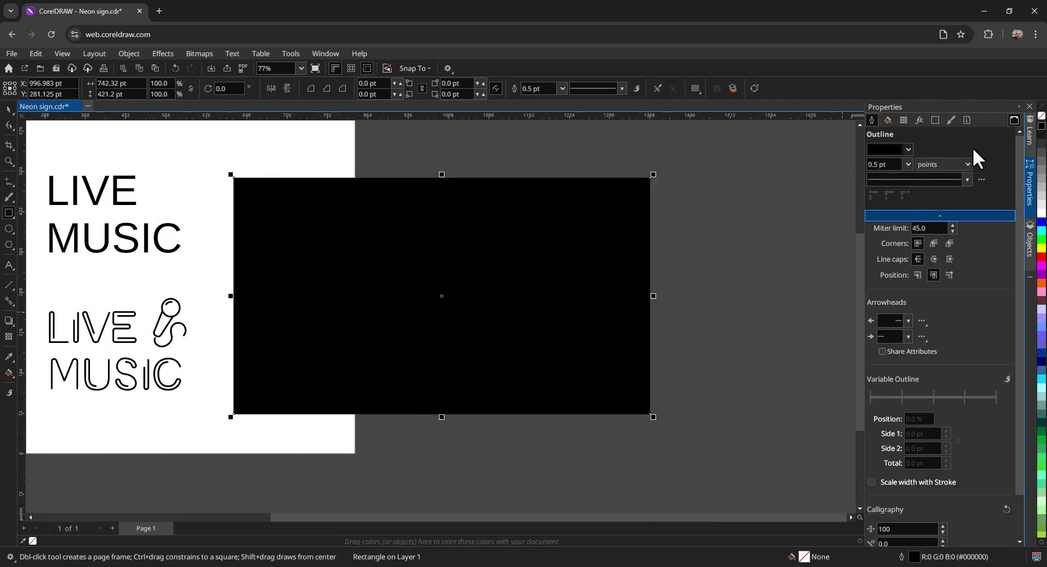
- Give the black rectangle a widened elliptical transparency fade revealing the brick wall
{"action": "left_click_drag", "start_coordinate": [417, 298], "coordinate": [505, 327]}
{"action": "left_click", "coordinate": [241, 88]}
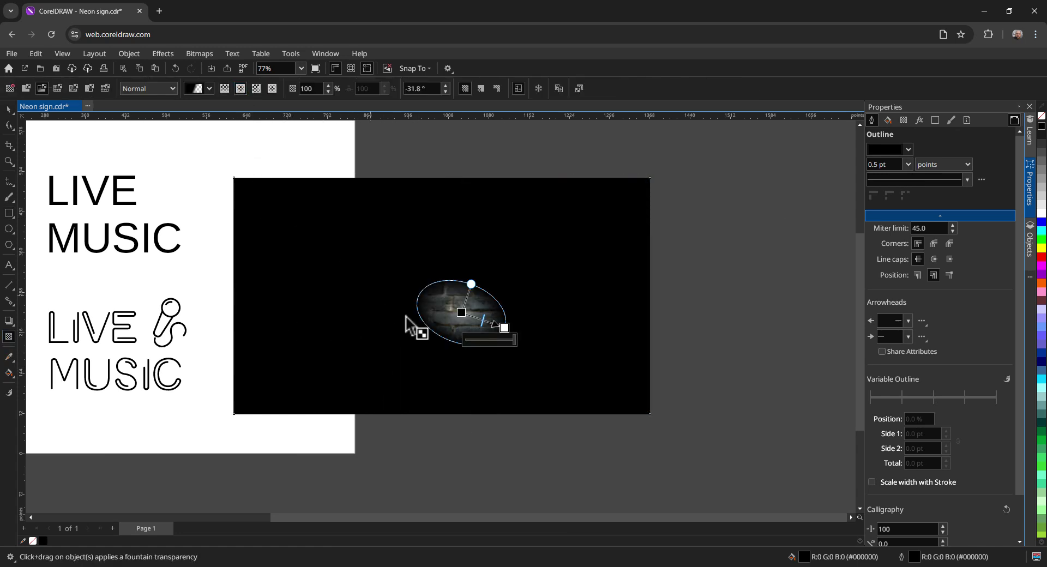
{"action": "left_click_drag", "start_coordinate": [504, 327], "coordinate": [573, 297]}
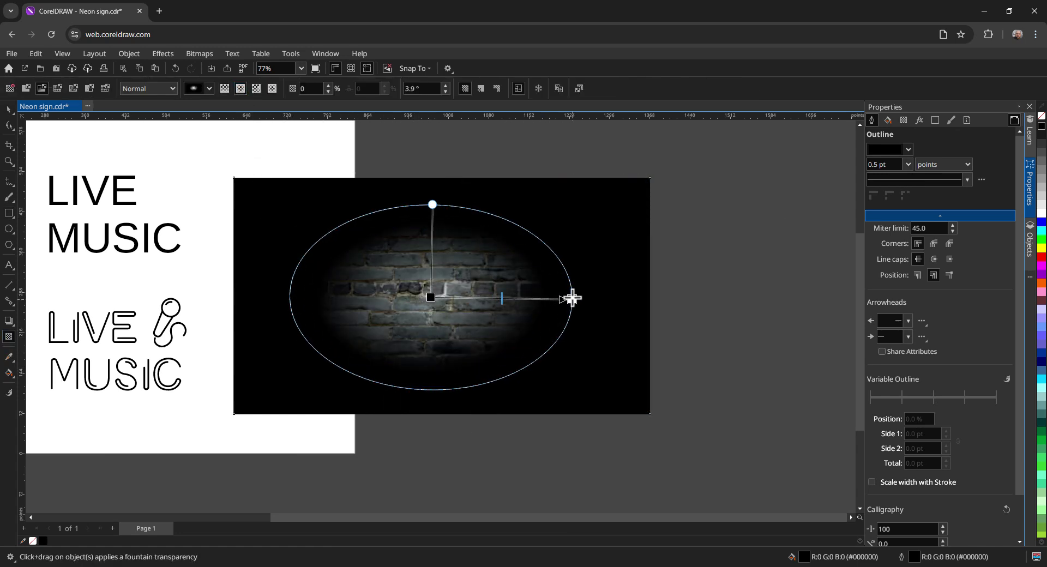
{"action": "key", "text": "space"}
- Move the outlined LIVE MUSIC group onto the brick wall and tilt it about 17°
{"action": "scroll", "coordinate": [229, 437], "scroll_direction": "left", "scroll_amount": 1}
{"action": "left_click", "coordinate": [150, 352]}
{"action": "left_click_drag", "start_coordinate": [150, 351], "coordinate": [468, 302]}
{"action": "left_click", "coordinate": [464, 287]}
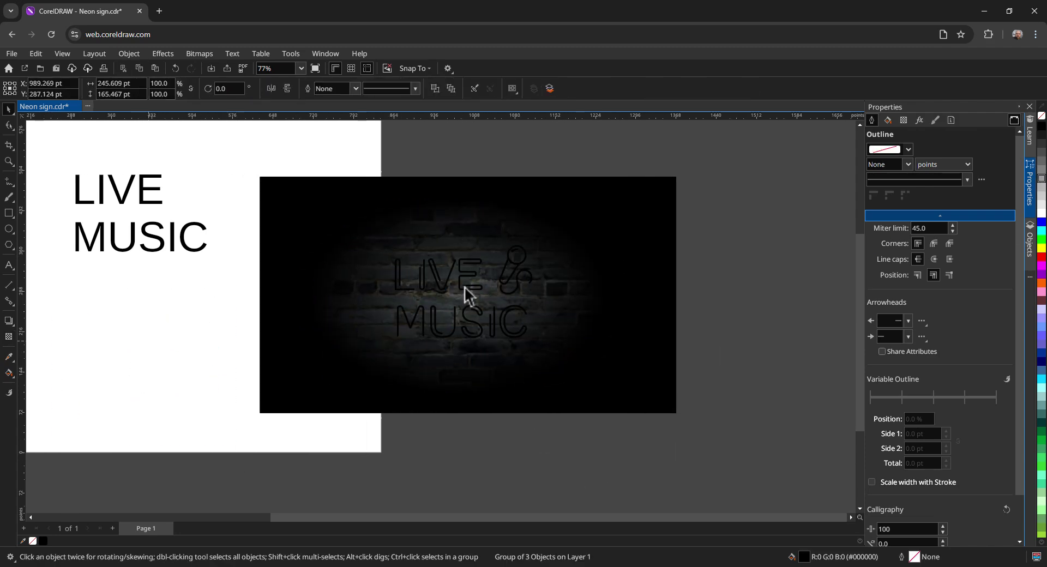
{"action": "left_click_drag", "start_coordinate": [540, 357], "coordinate": [545, 344]}
- Save Neon sign.cdr to the cloud
{"action": "scroll", "coordinate": [505, 316], "scroll_direction": "up", "scroll_amount": 2}
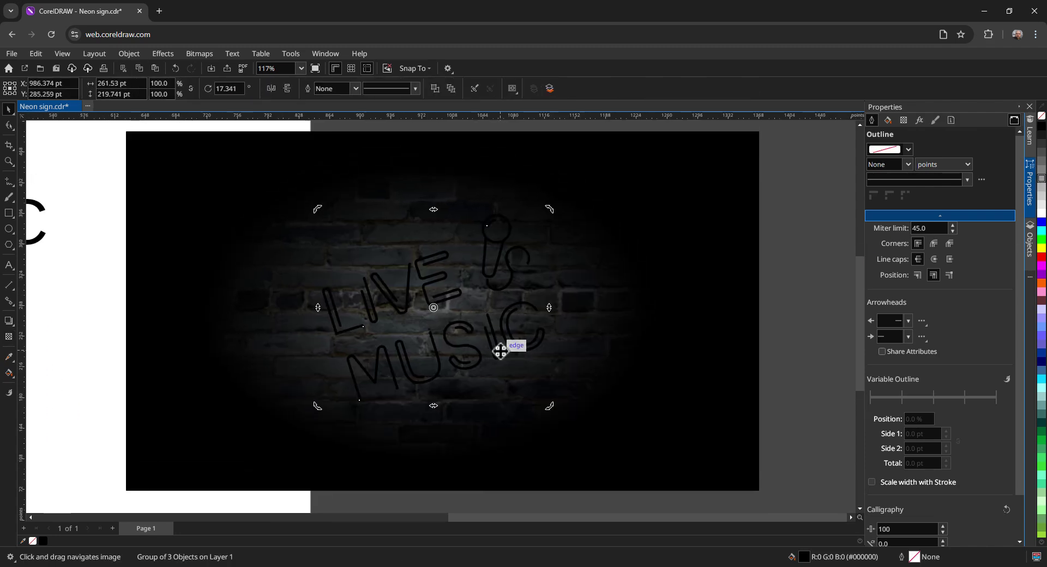
{"action": "left_click", "coordinate": [11, 54]}
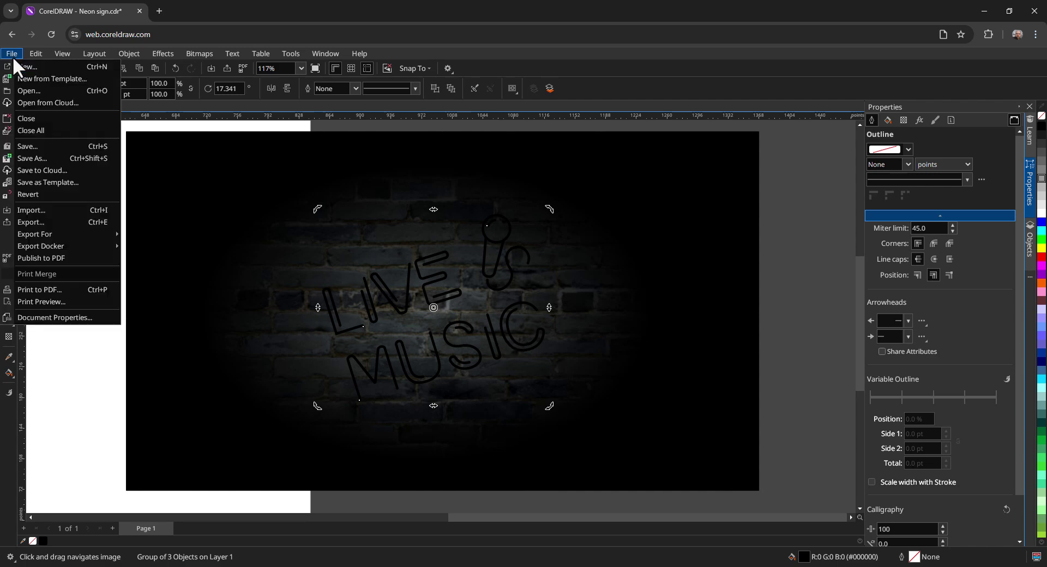
{"action": "left_click", "coordinate": [45, 169]}
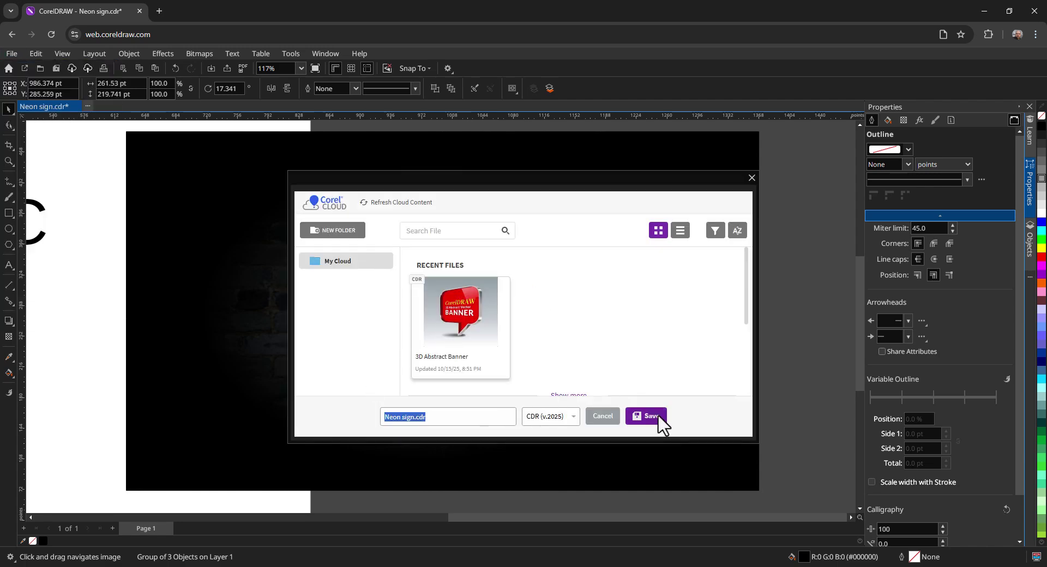
{"action": "left_click", "coordinate": [654, 415]}
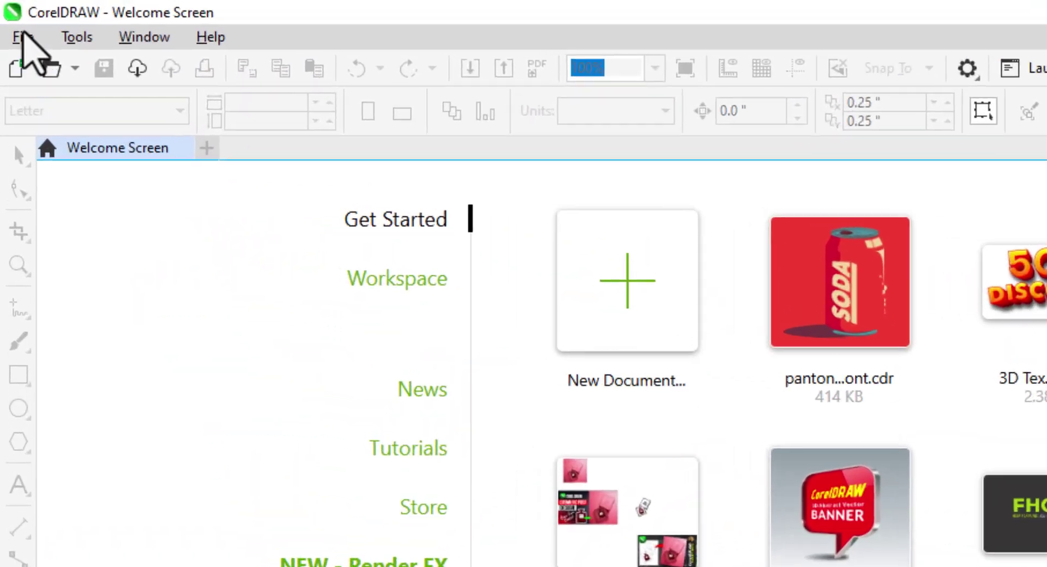
- Open the Neon sign drawing from the cloud
{"action": "left_click", "coordinate": [11, 17]}
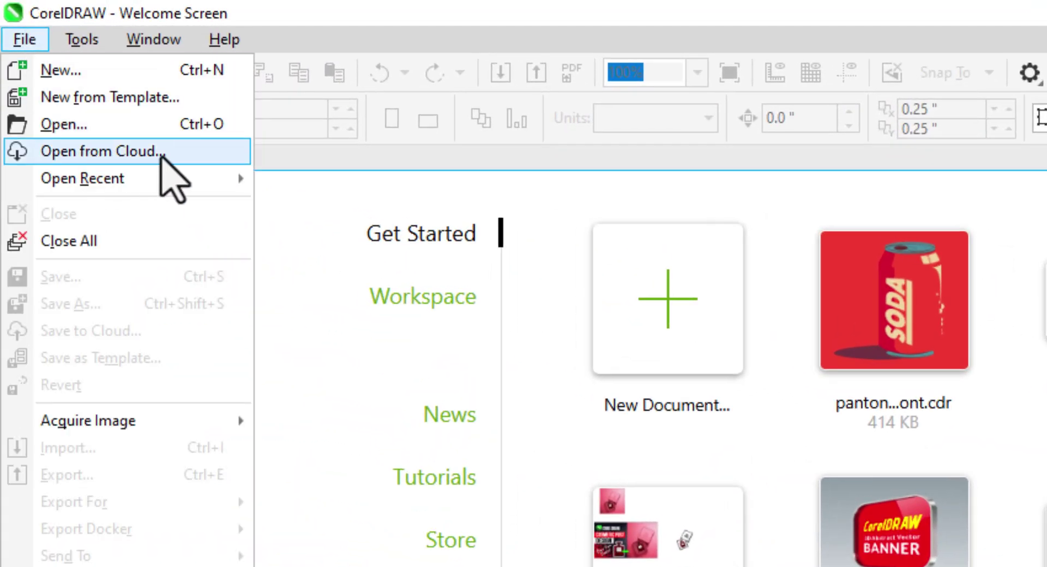
{"action": "left_click", "coordinate": [160, 152]}
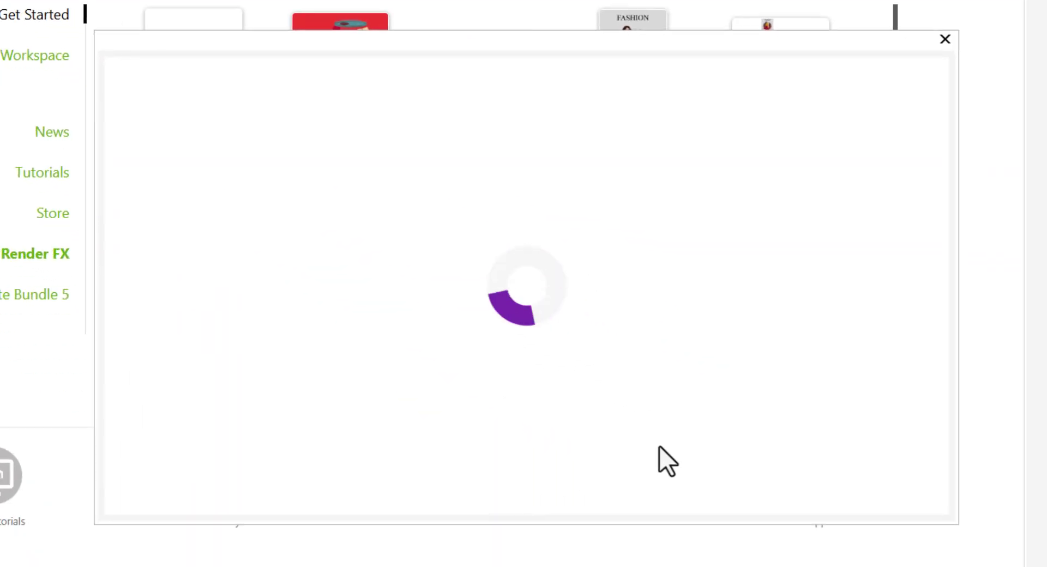
{"action": "left_click", "coordinate": [339, 250]}
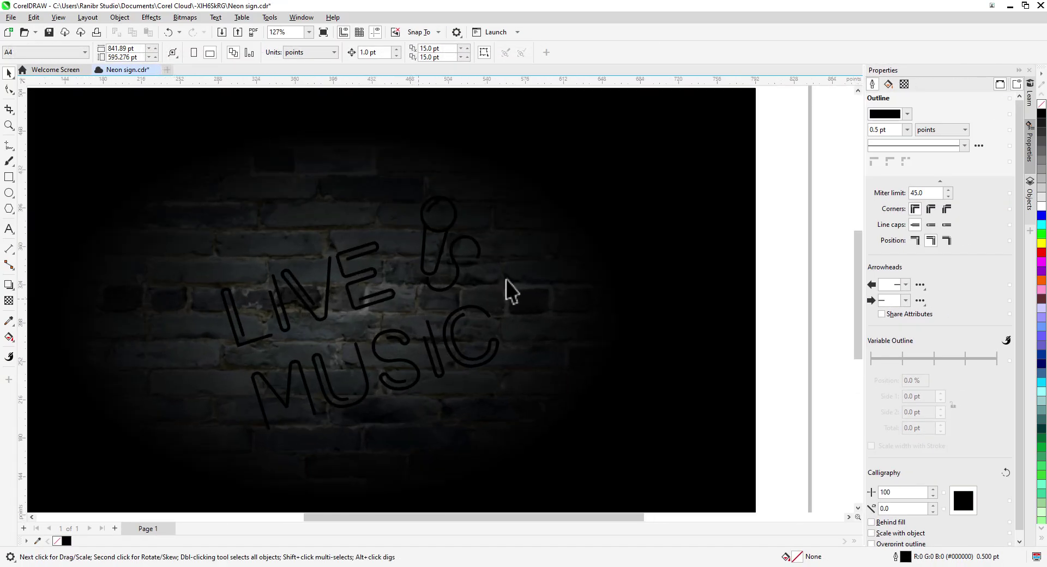
- Enable the PANTONE+ CMYK Coated palette and colour MUSIC cyan and LIVE magenta
{"action": "left_click", "coordinate": [301, 17]}
{"action": "mouse_move", "coordinate": [322, 186]}
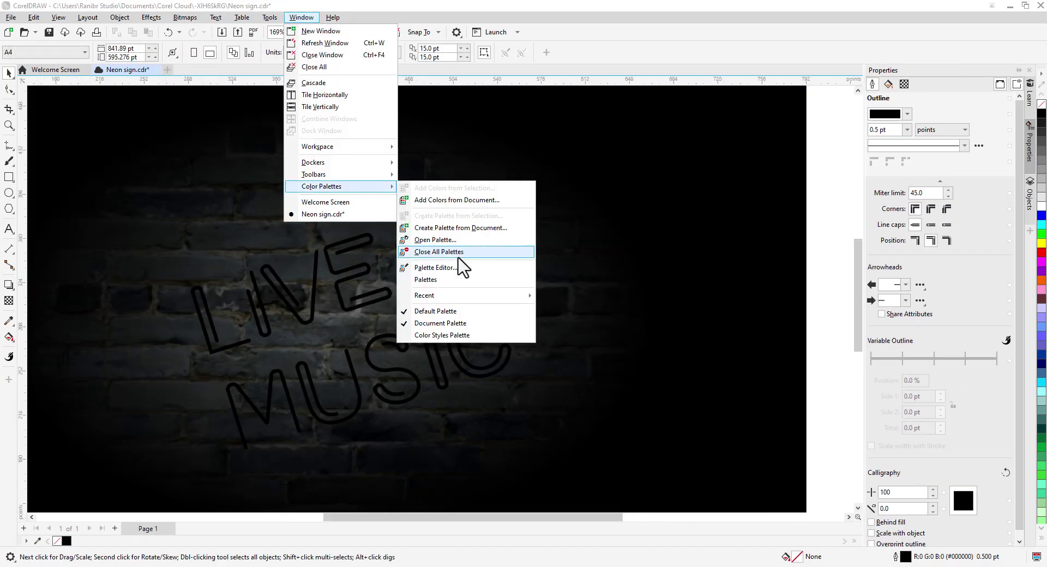
{"action": "left_click", "coordinate": [463, 279]}
{"action": "left_click", "coordinate": [883, 138]}
{"action": "left_click", "coordinate": [894, 157]}
{"action": "left_click", "coordinate": [904, 168]}
{"action": "left_click", "coordinate": [922, 177]}
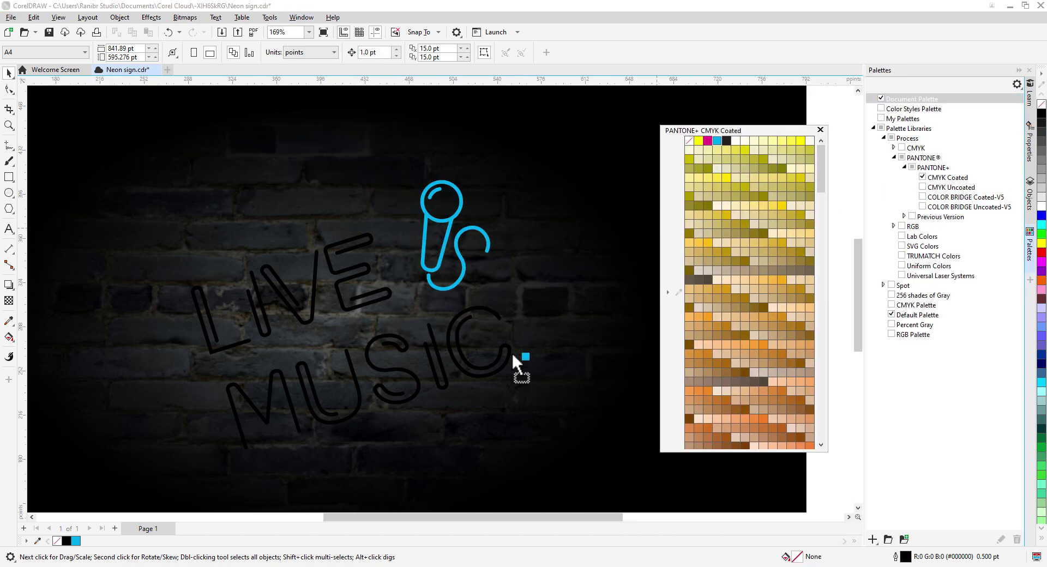
{"action": "left_click_drag", "start_coordinate": [512, 355], "coordinate": [512, 357]}
{"action": "left_click_drag", "start_coordinate": [708, 140], "coordinate": [371, 311]}
- Give LIVE a fainter light-pink Glow brush stroke
{"action": "left_click", "coordinate": [821, 130]}
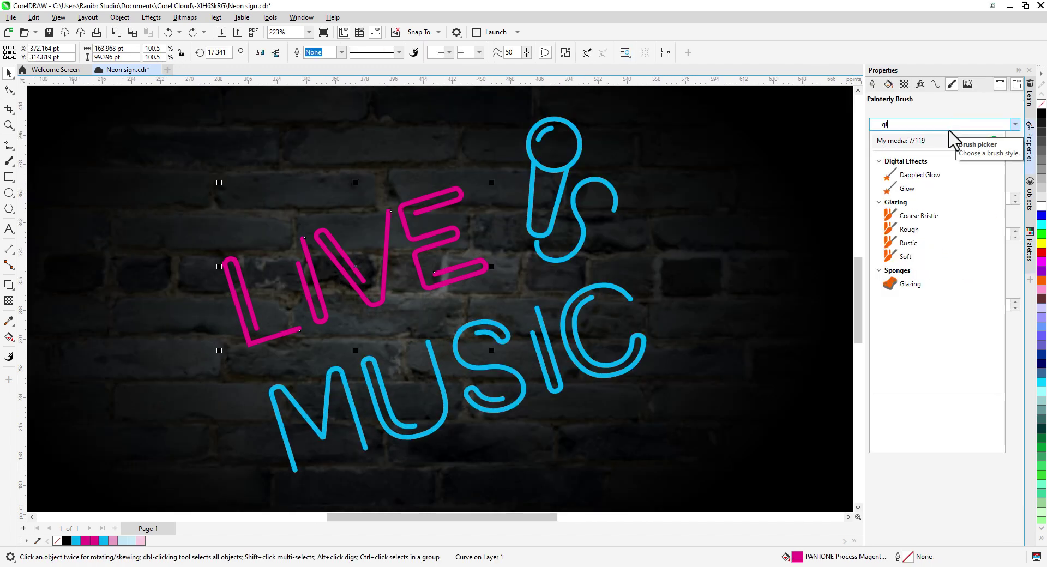
{"action": "left_click", "coordinate": [908, 188]}
{"action": "left_click", "coordinate": [934, 162]}
{"action": "left_click", "coordinate": [90, 540]}
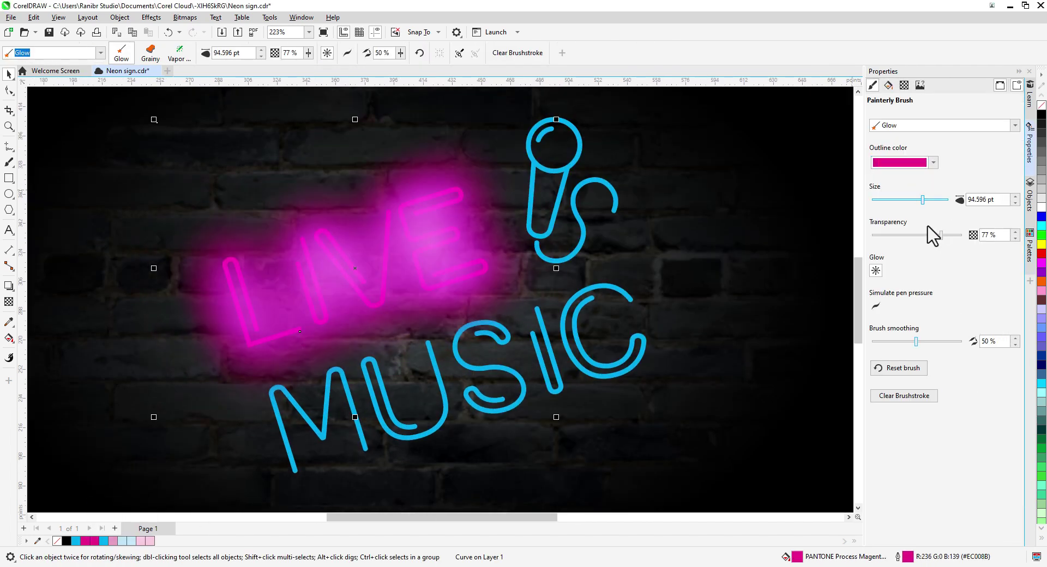
{"action": "mouse_move", "coordinate": [941, 235]}
{"action": "left_mouse_down"}
{"action": "mouse_move", "coordinate": [951, 235]}
{"action": "mouse_move", "coordinate": [930, 235]}
{"action": "left_mouse_up"}
{"action": "left_click", "coordinate": [481, 251]}
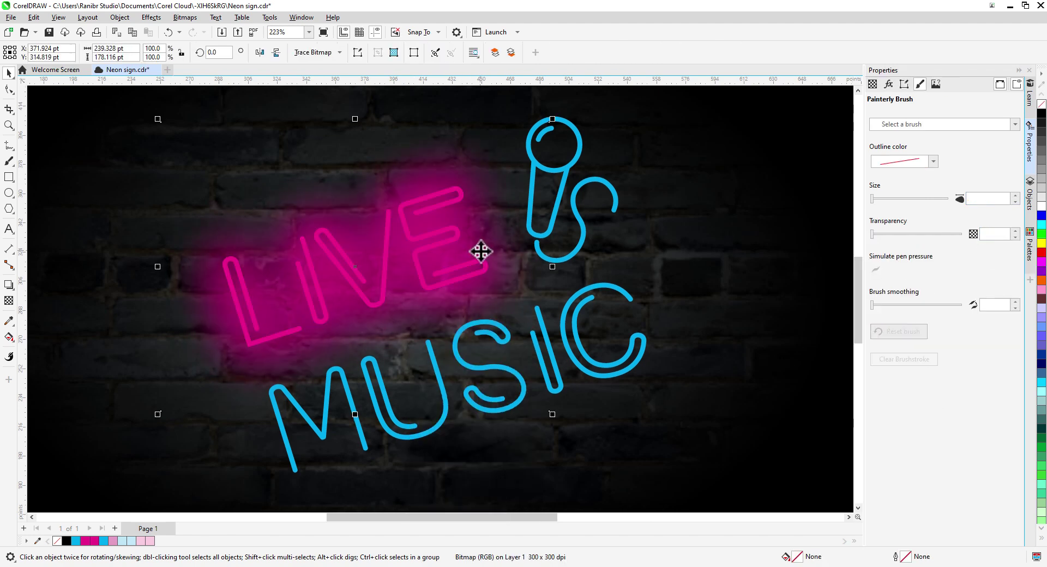
{"action": "left_click", "coordinate": [480, 251]}
{"action": "left_click", "coordinate": [1015, 124]}
{"action": "left_click", "coordinate": [907, 189]}
{"action": "left_click", "coordinate": [934, 162]}
{"action": "left_click", "coordinate": [112, 541]}
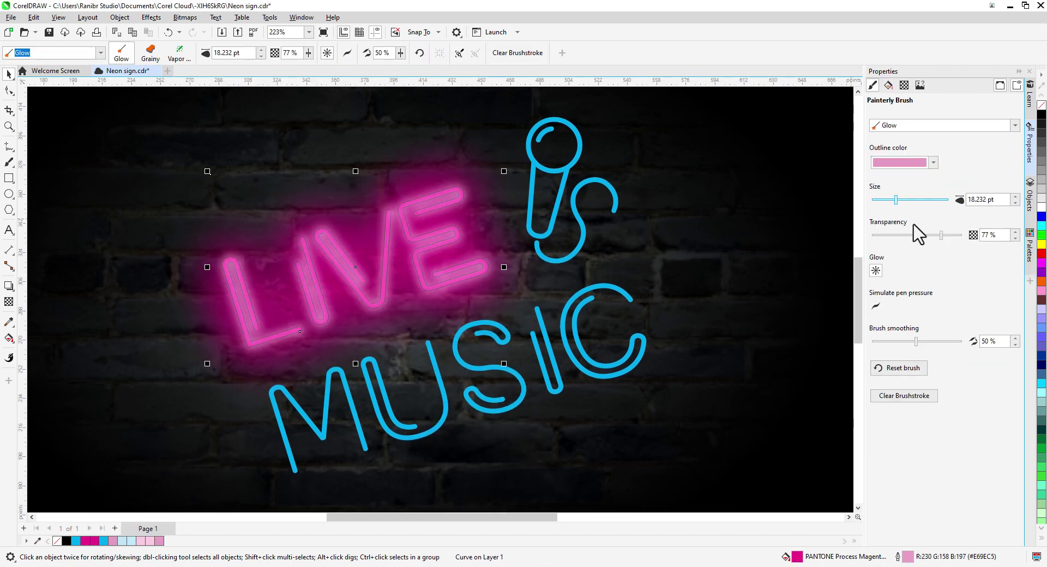
{"action": "left_click", "coordinate": [467, 294]}
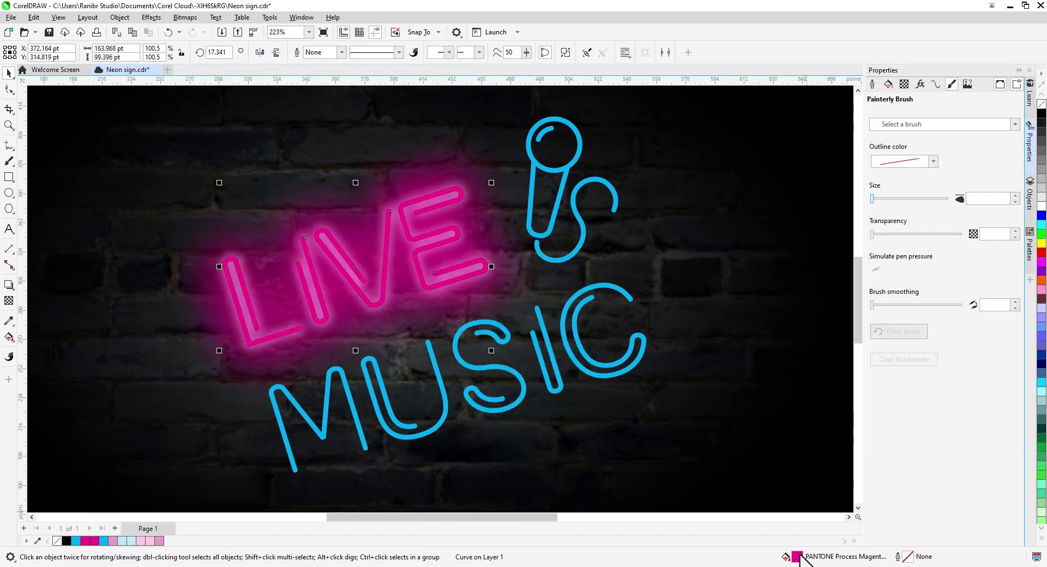
- Give MUSIC and the microphone a light cyan Glow brush stroke
{"action": "left_click", "coordinate": [524, 396]}
{"action": "left_click", "coordinate": [955, 125]}
{"action": "left_click", "coordinate": [907, 188]}
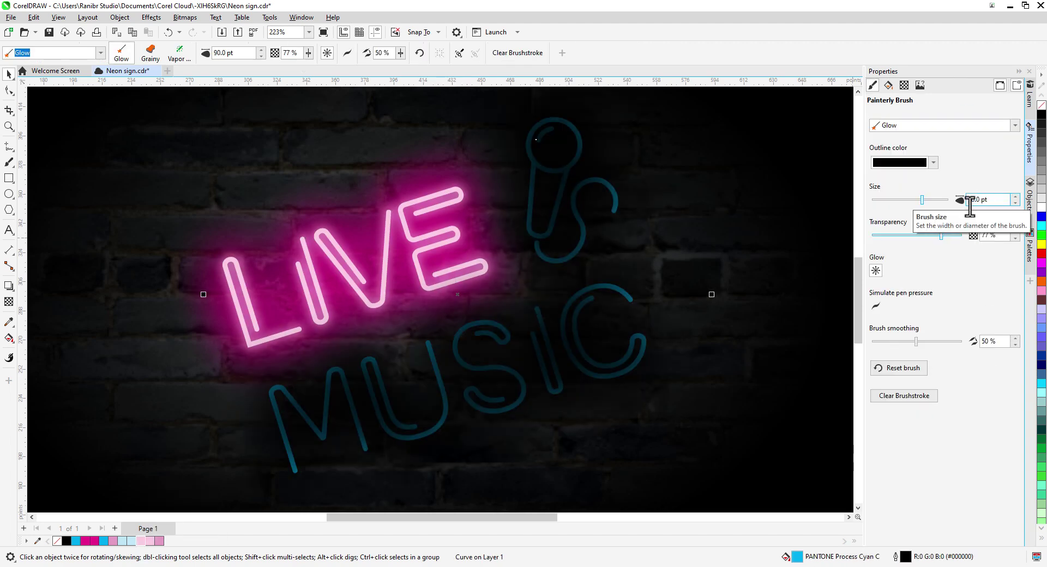
{"action": "left_click", "coordinate": [934, 162]}
{"action": "left_click", "coordinate": [131, 541]}
{"action": "right_click", "coordinate": [622, 342]}
{"action": "left_click", "coordinate": [678, 196]}
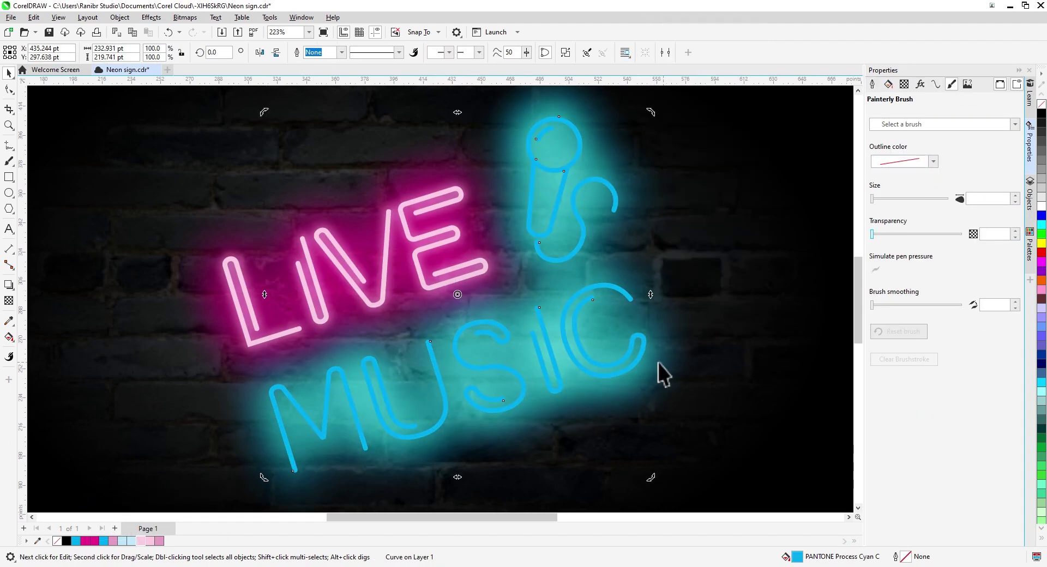
{"action": "left_click", "coordinate": [1016, 124]}
{"action": "left_click", "coordinate": [859, 191]}
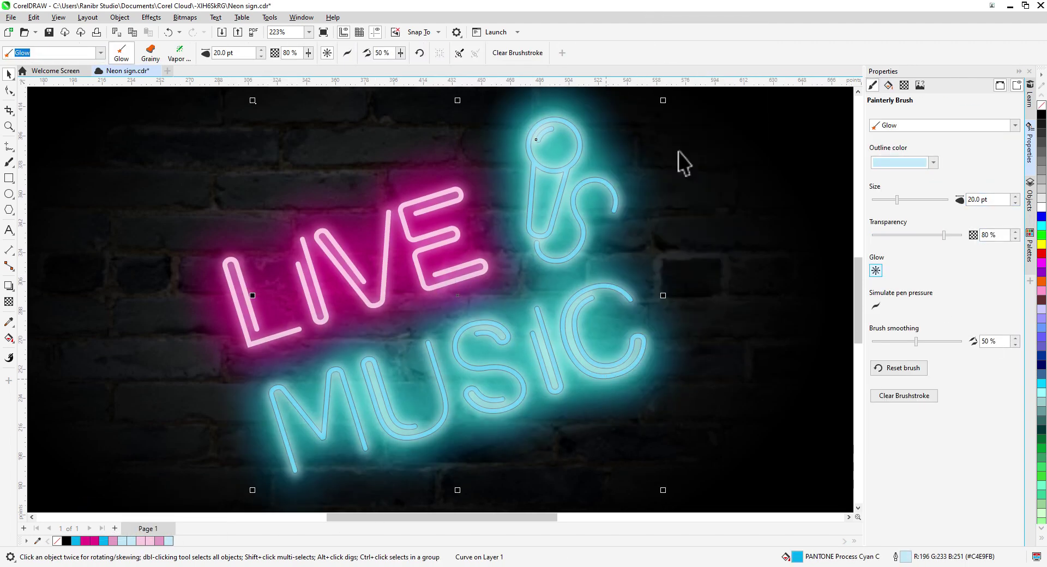
- Select both the LIVE and MUSIC lettering
{"action": "scroll", "coordinate": [461, 338], "scroll_direction": "down", "scroll_amount": 2}
{"action": "left_click", "coordinate": [349, 340]}
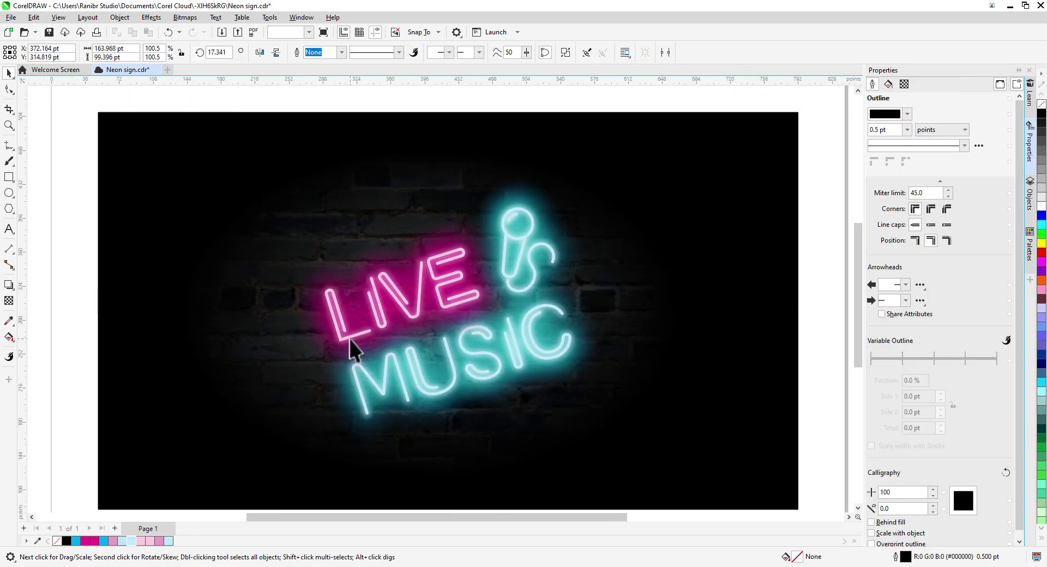
{"action": "left_click", "coordinate": [567, 362], "text": "shift"}
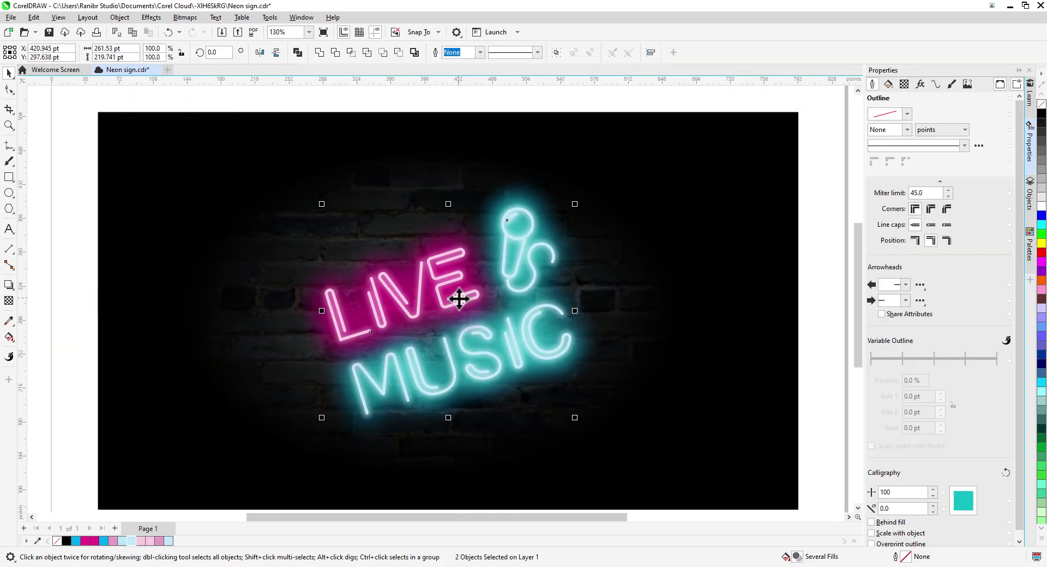
- Group LIVE and MUSIC and cast a darker drop shadow toward the lower right
{"action": "key", "text": "ctrl+g"}
{"action": "left_click", "coordinate": [9, 284]}
{"action": "scroll", "coordinate": [445, 351], "scroll_direction": "up", "scroll_amount": 3}
{"action": "mouse_move", "coordinate": [439, 284]}
{"action": "left_mouse_down"}
{"action": "mouse_move", "coordinate": [611, 488]}
{"action": "mouse_move", "coordinate": [662, 419]}
{"action": "left_mouse_up"}
{"action": "left_click_drag", "start_coordinate": [548, 353], "coordinate": [625, 397]}
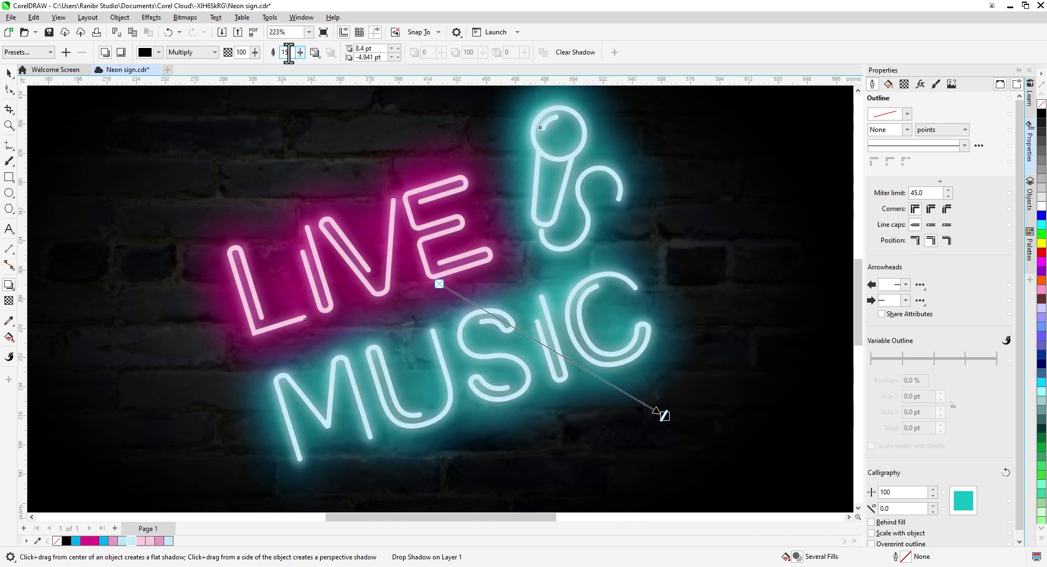
- Set the shadow feathering to 4, then tighten it to 2
{"action": "type", "text": "4"}
{"action": "key", "text": "Return"}
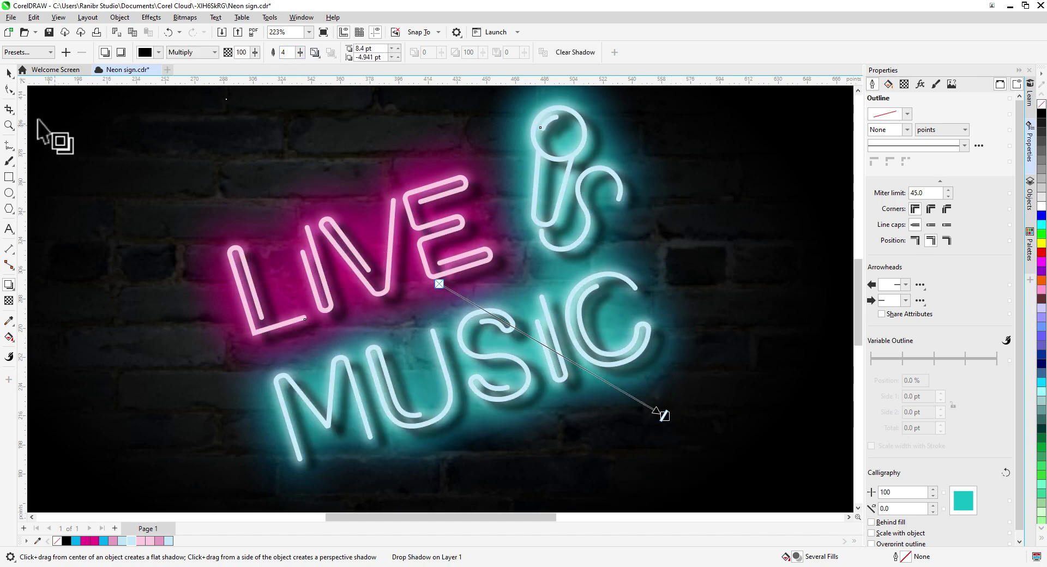
{"action": "left_click", "coordinate": [88, 143]}
{"action": "scroll", "coordinate": [411, 309], "scroll_direction": "down", "scroll_amount": 1}
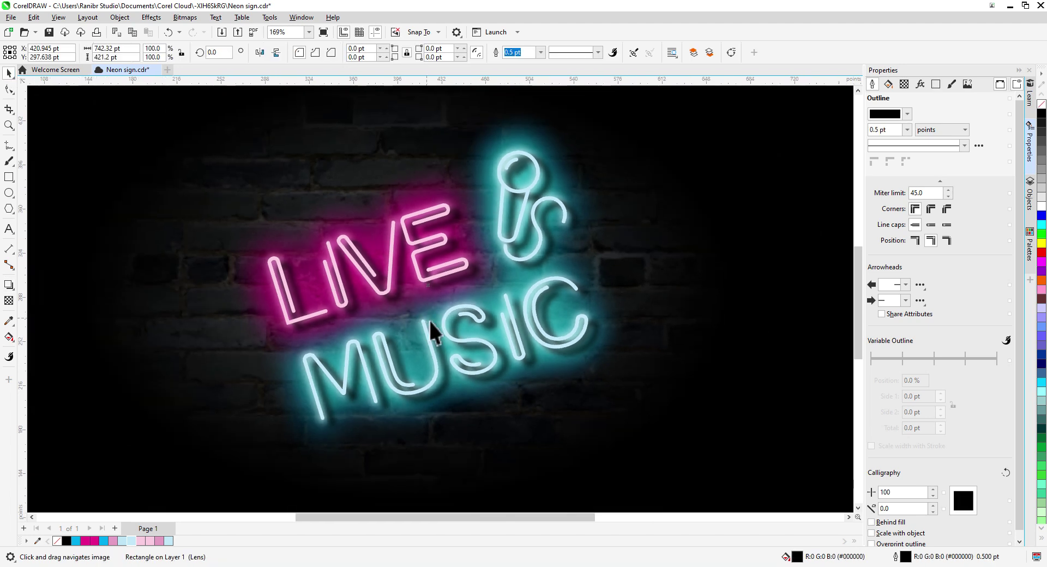
{"action": "left_click", "coordinate": [291, 224]}
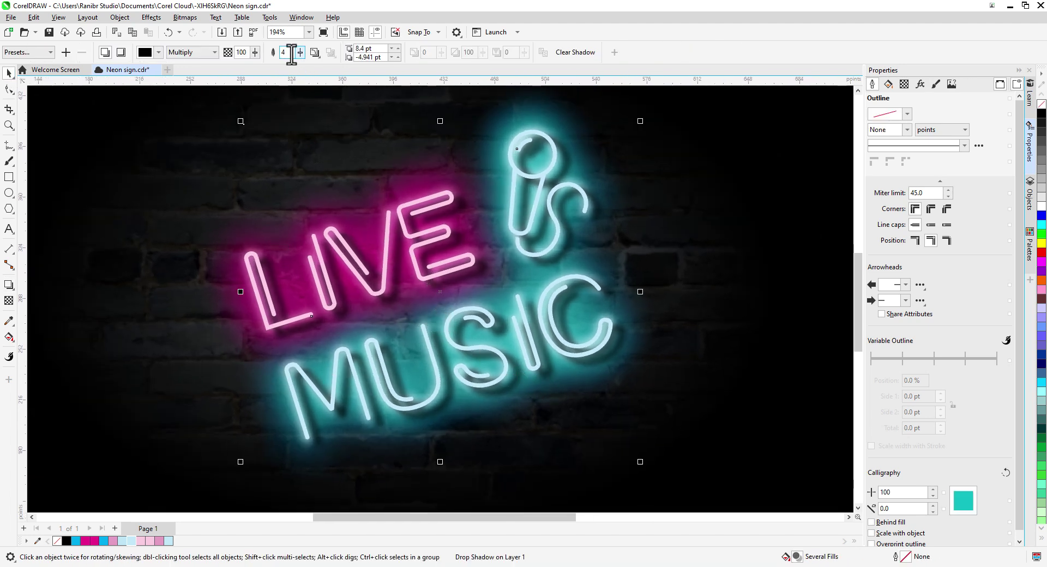
{"action": "type", "text": "2"}
{"action": "key", "text": "Return"}
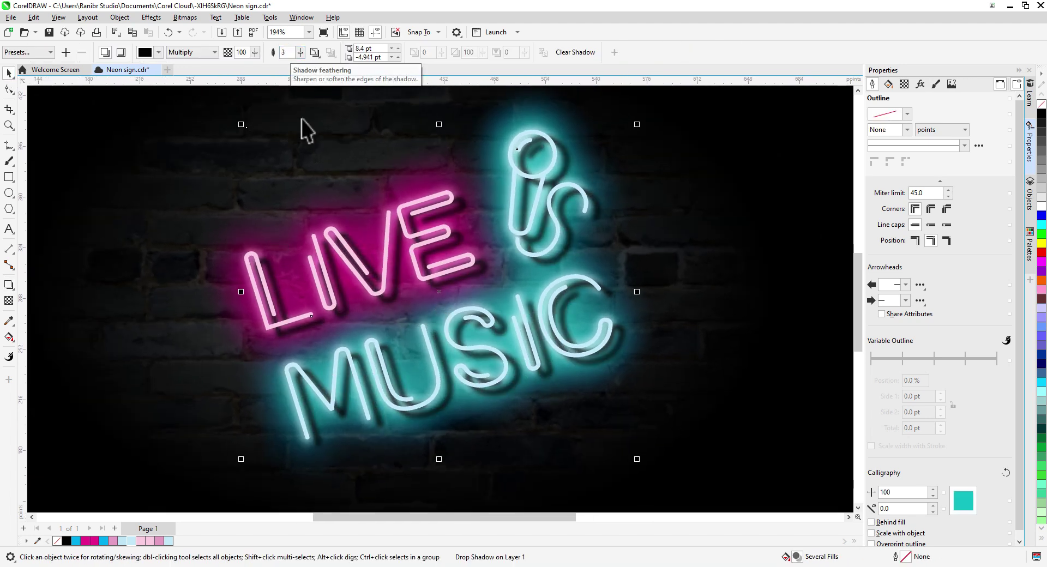
- Deselect everything to view the finished neon sign
{"action": "left_click", "coordinate": [171, 323]}
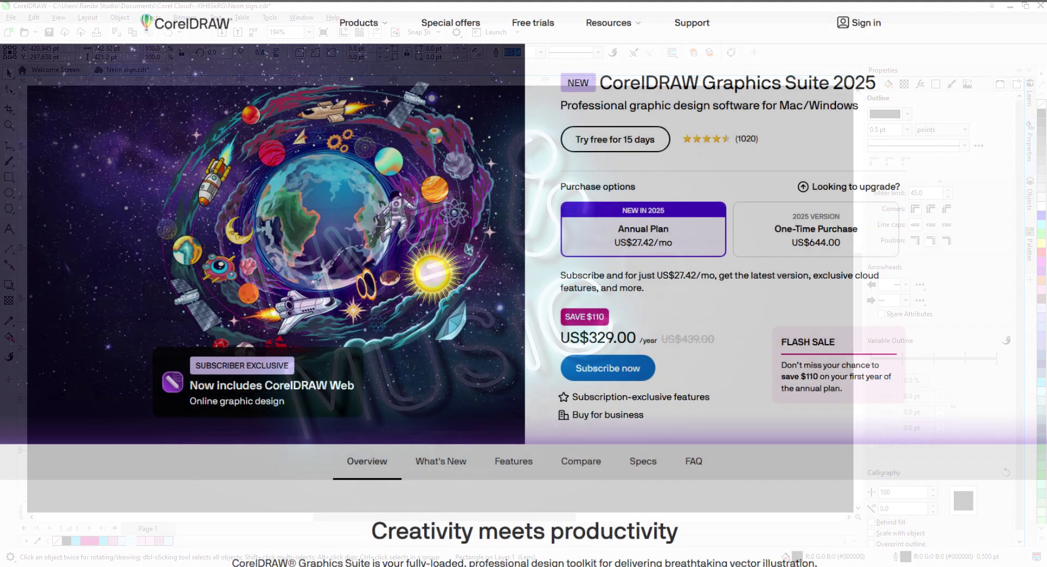